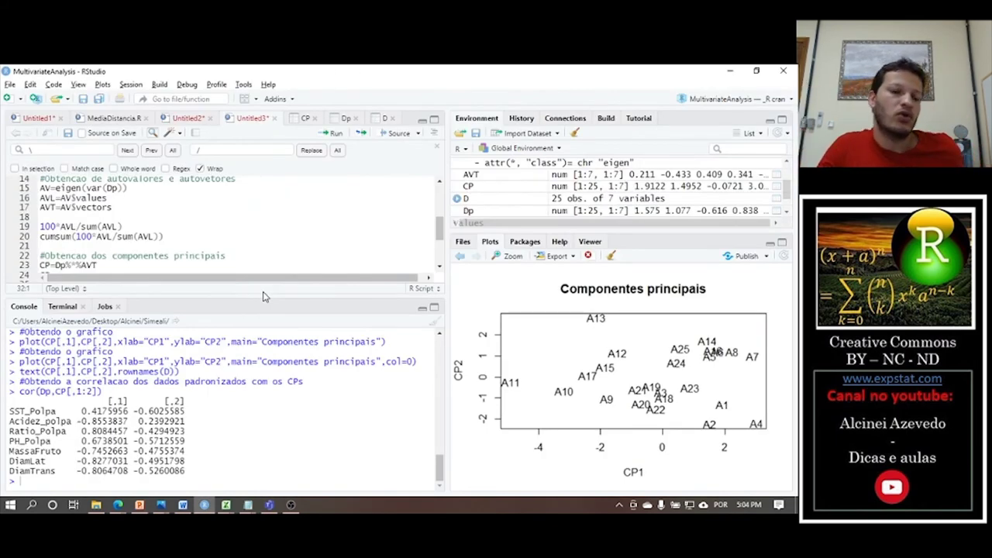
# - Add a two-line separator of # characters to the script below the cor(Dp,CP[,1:2]) line
pyautogui.scroll(5, 223, 256)
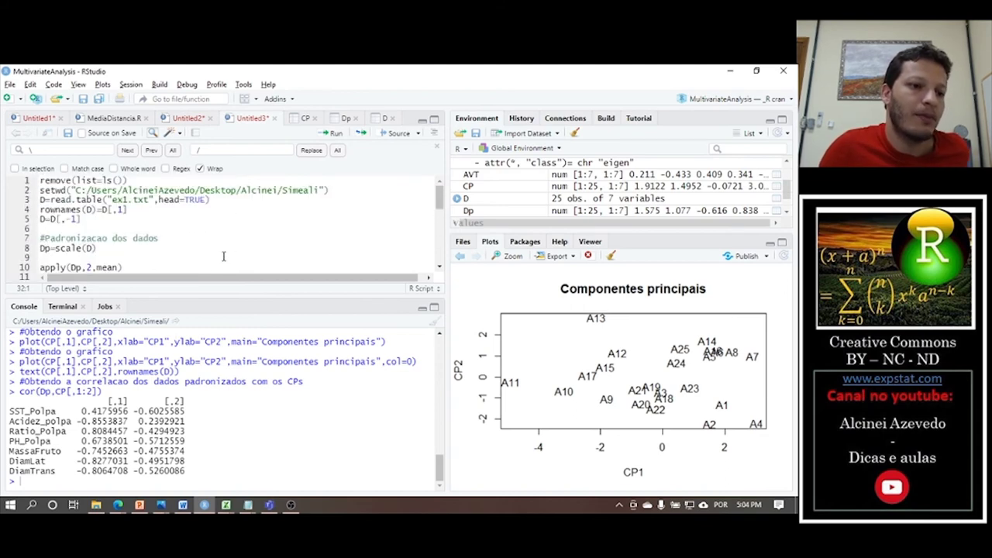
pyautogui.scroll(-7, 223, 256)
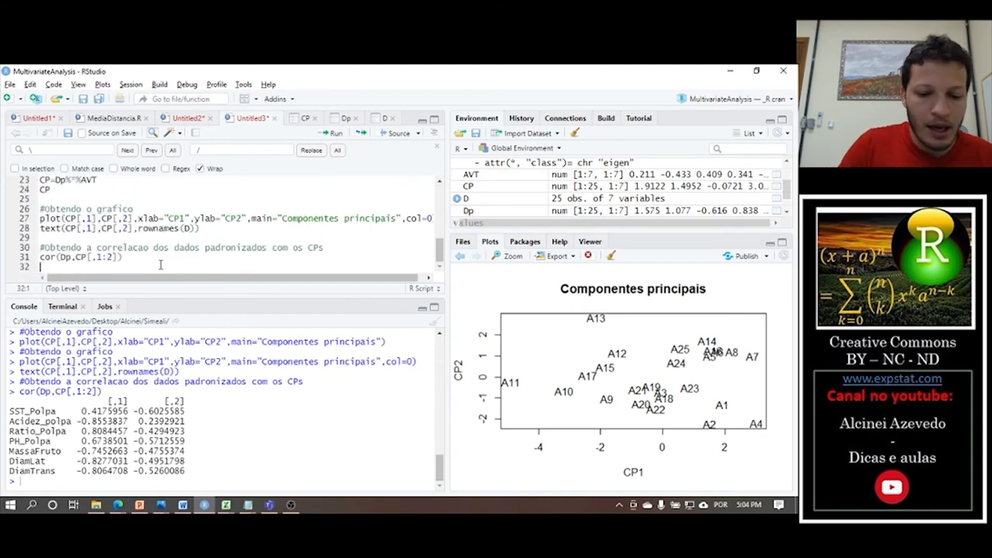
pyautogui.press('Return')
pyautogui.press('Return')
pyautogui.press('Return')
pyautogui.write('#################################################################')
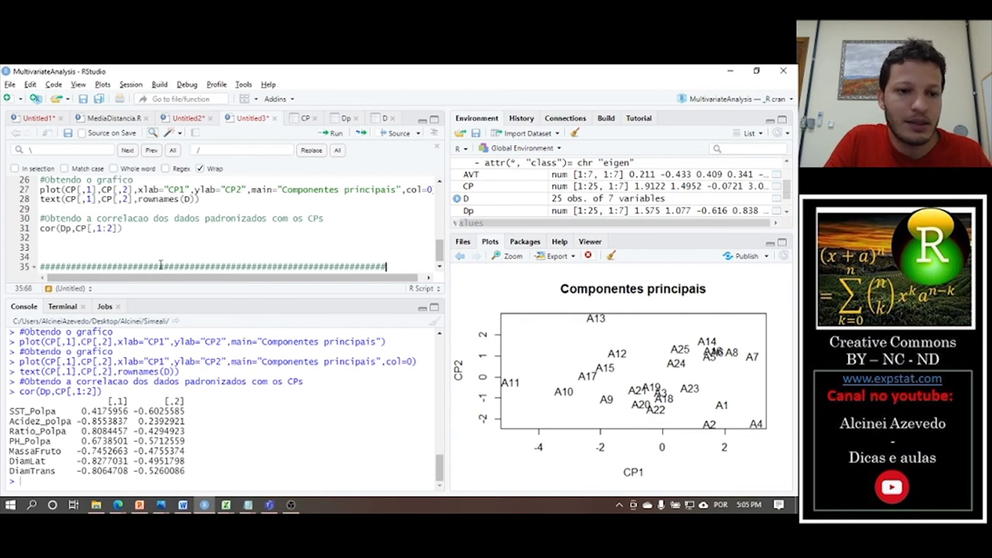
pyautogui.write('#')
pyautogui.press('Return')
pyautogui.write('##################################################################')
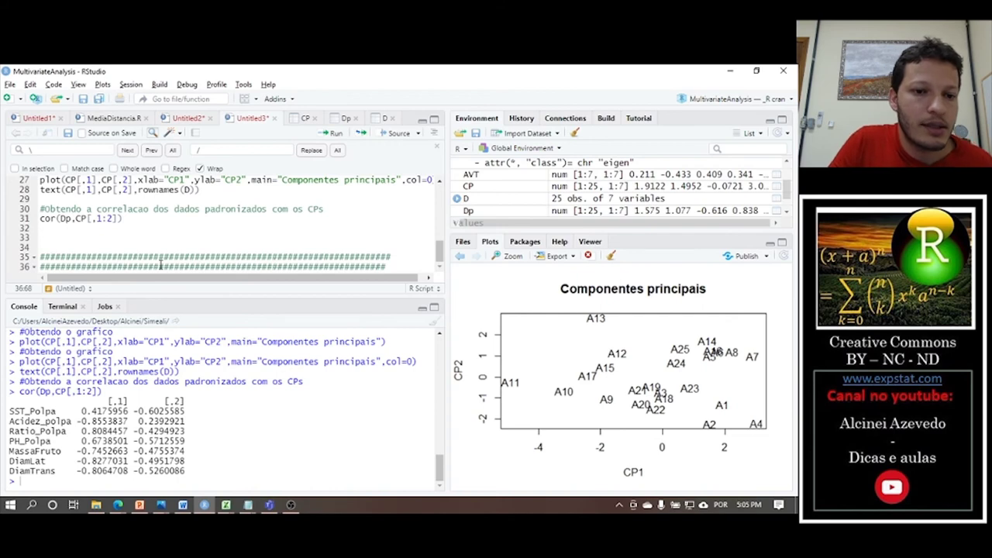
pyautogui.press('Return')
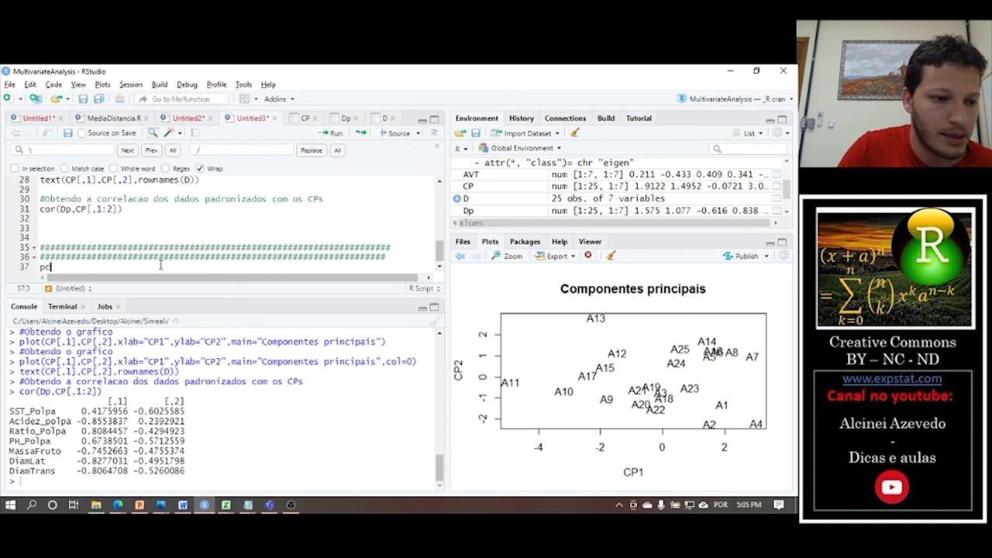
# - Write and run CPb=princomp(Dp) to compute the principal components of the standardized data
pyautogui.write('CPb=')
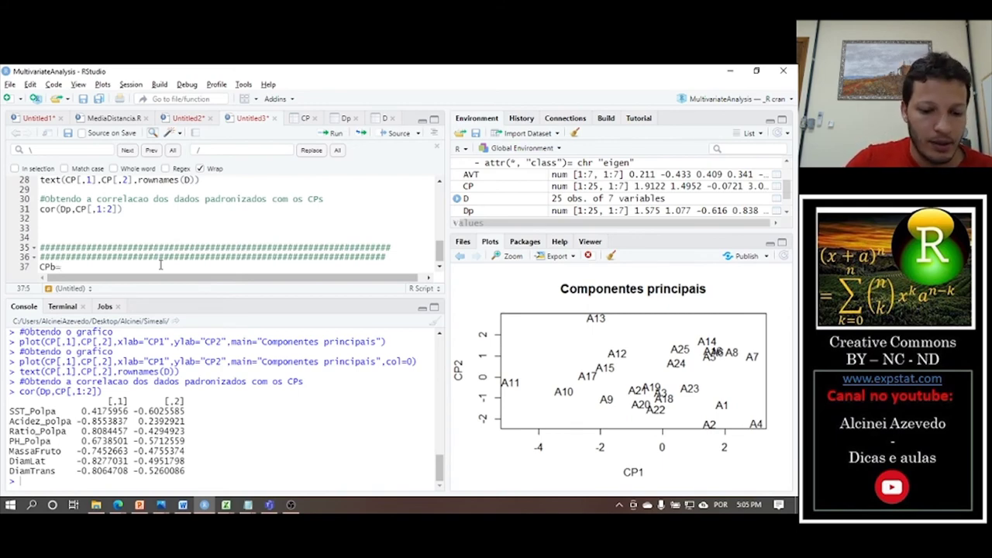
pyautogui.write('incomp(')
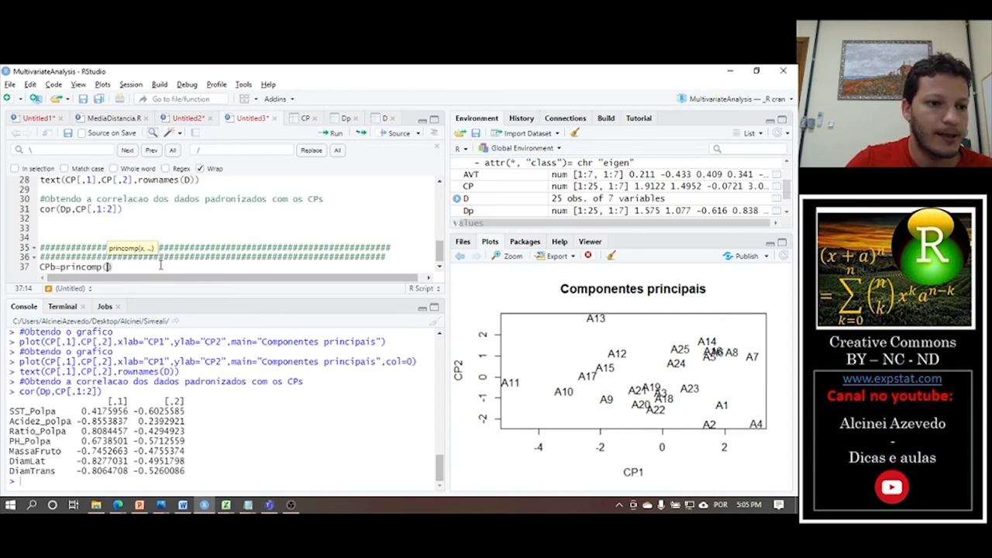
pyautogui.write('p')
pyautogui.hotkey('ctrl', 'Return')
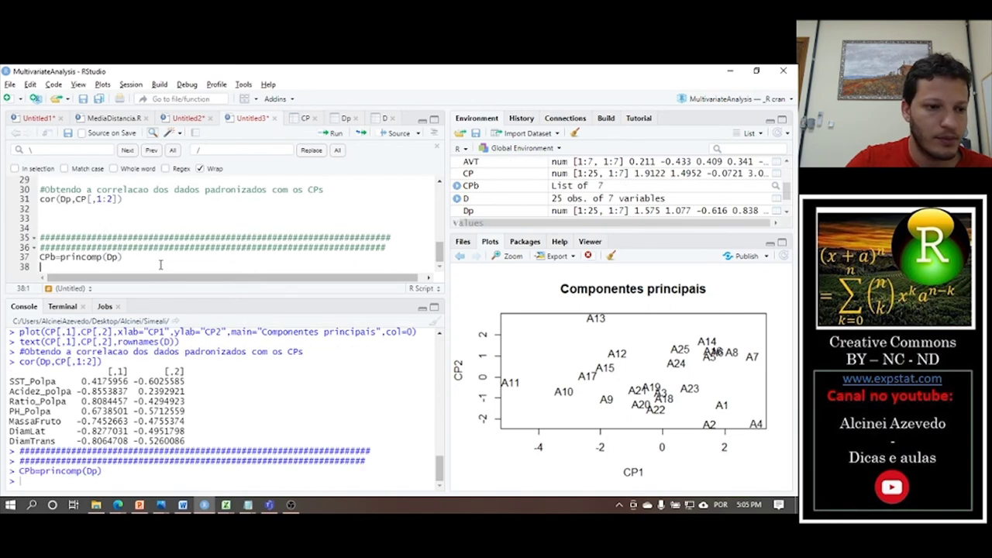
# - Add and run plot(CPb) to chart the variances of the components
pyautogui.write('plot(DP')
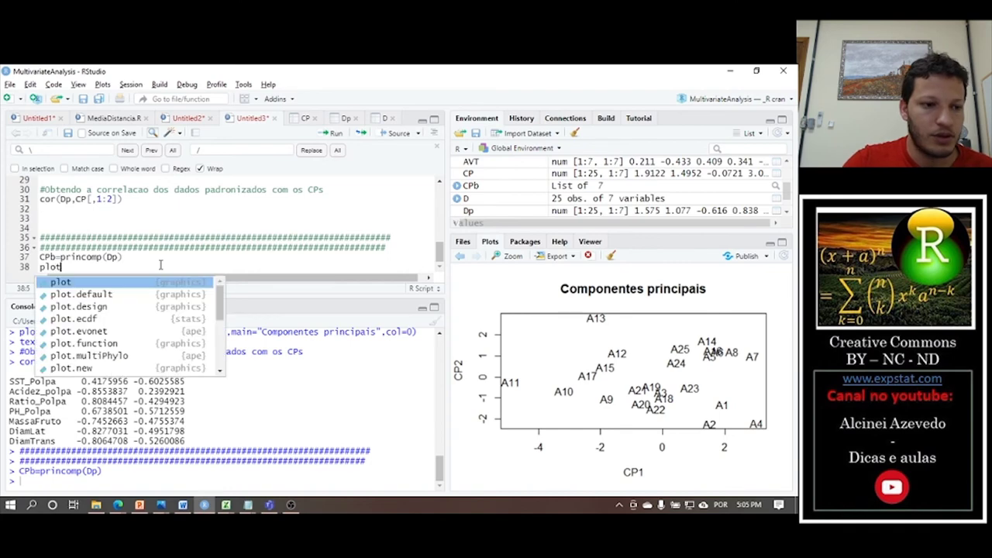
pyautogui.press('BackSpace')
pyautogui.press('BackSpace')
pyautogui.write('CPb')
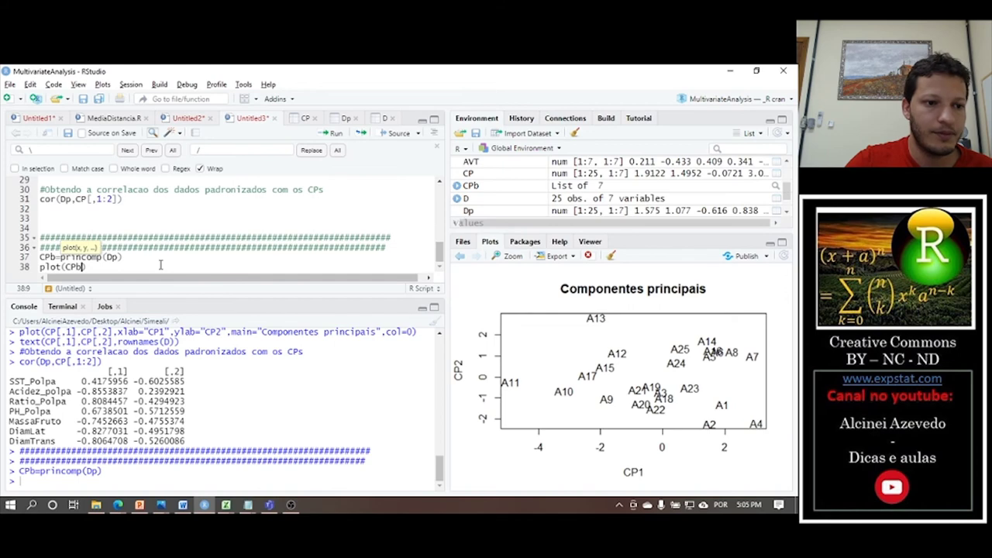
pyautogui.hotkey('ctrl', 'Return')
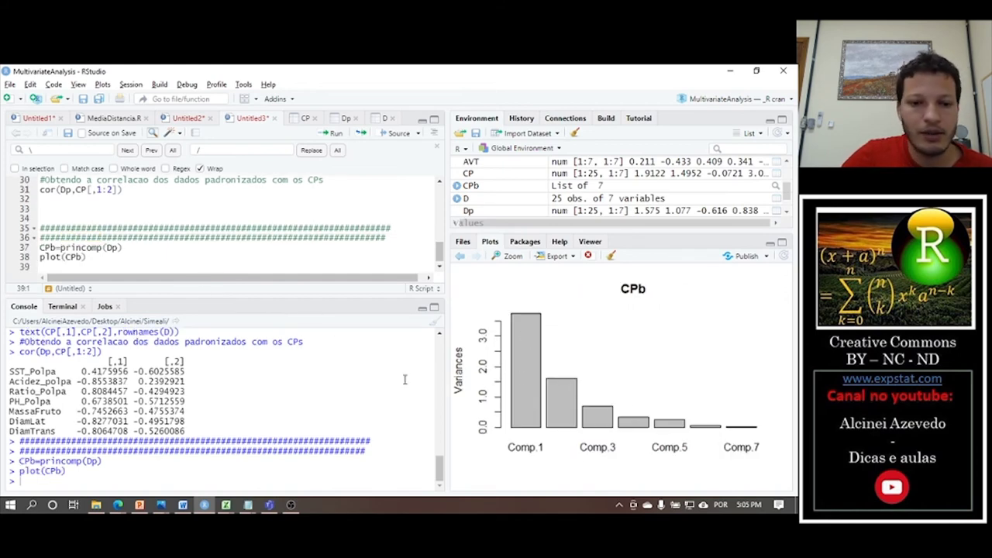
# - Add and run biplot(CPb) to draw the biplot of the principal components
pyautogui.write('bi')
pyautogui.write('bl')
pyautogui.press('BackSpace')
pyautogui.press('BackSpace')
pyautogui.write('p')
pyautogui.press('Tab')
pyautogui.write('CPb')
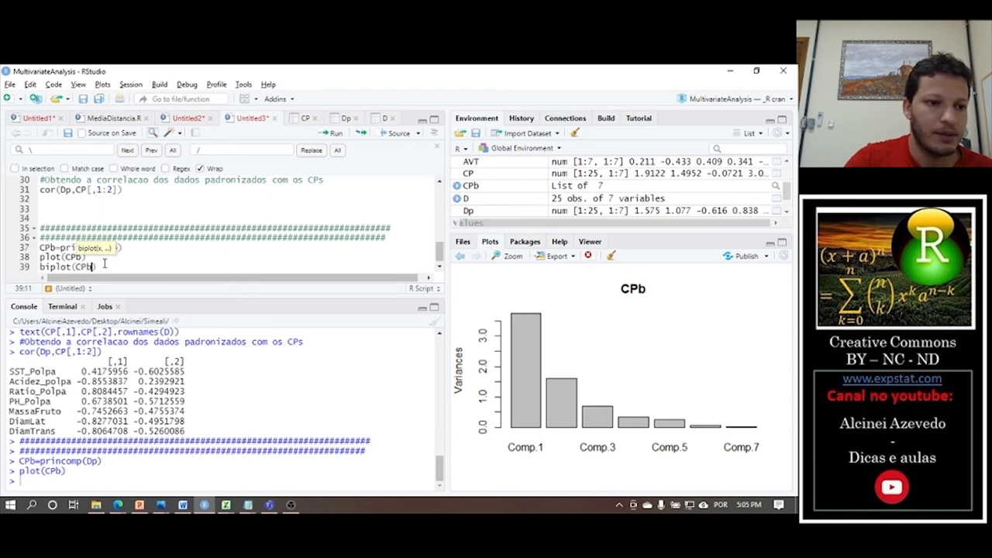
pyautogui.hotkey('ctrl', 'Return')
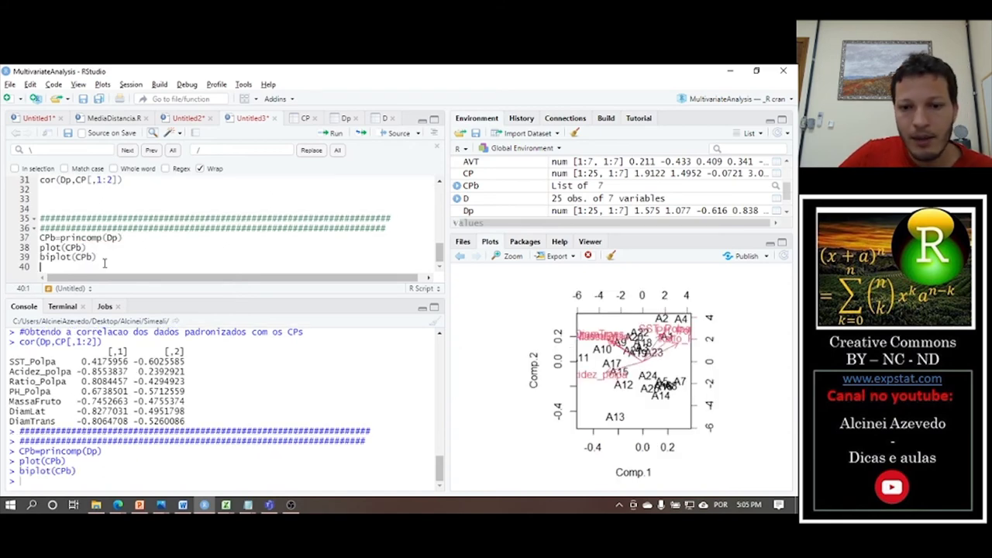
# - Examine the biplot in an enlarged, widened plot window, and close that window
pyautogui.click(510, 258)
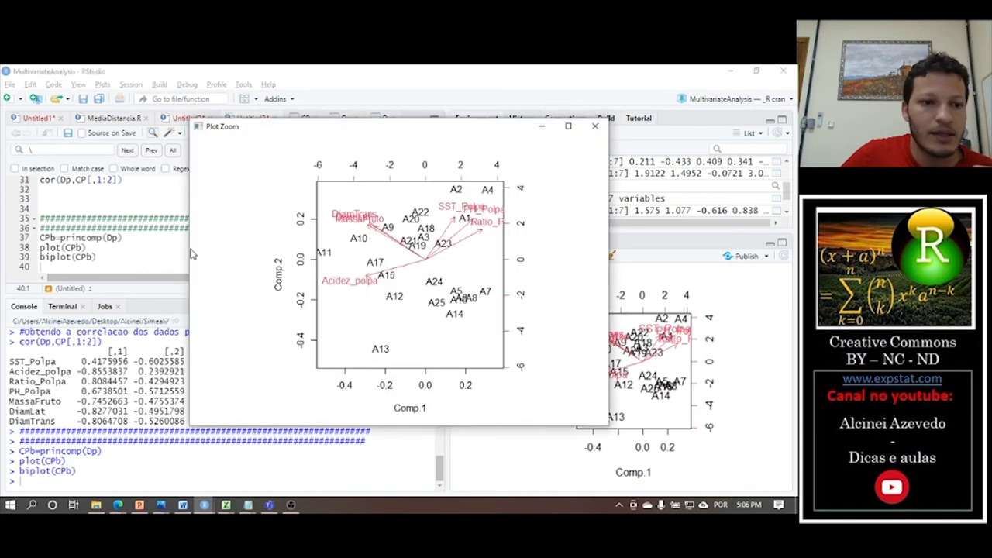
pyautogui.moveTo(188, 248); pyautogui.dragTo(36, 256)
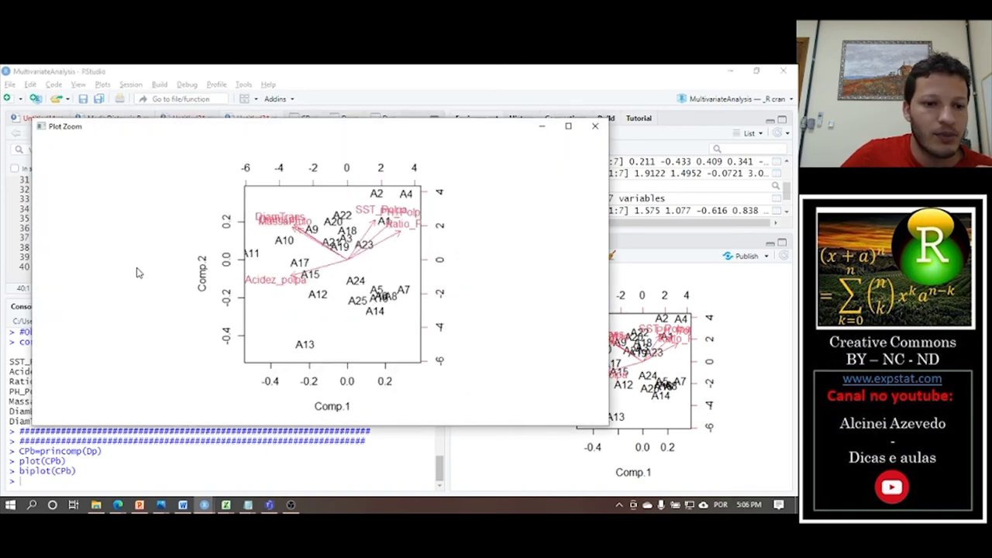
pyautogui.moveTo(610, 281); pyautogui.dragTo(707, 275)
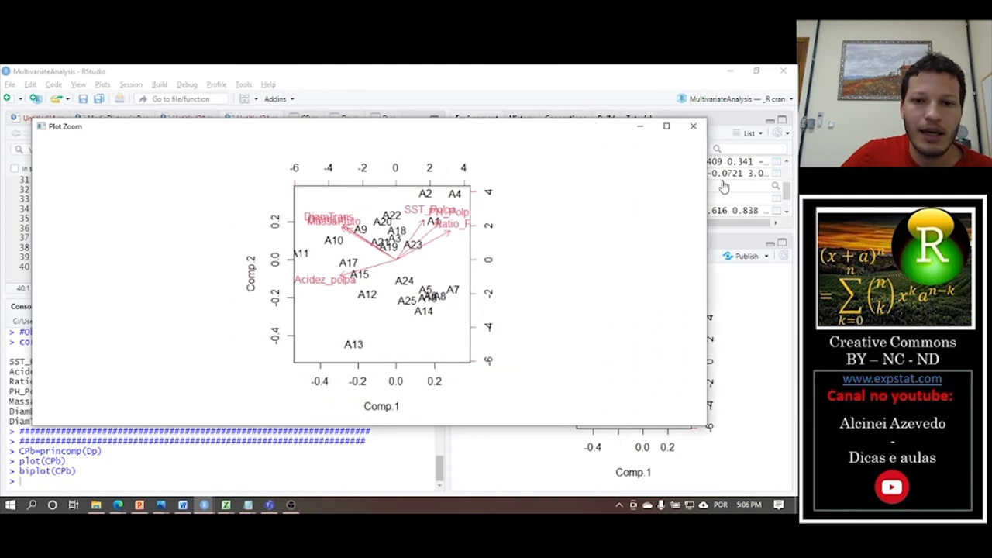
pyautogui.click(693, 125)
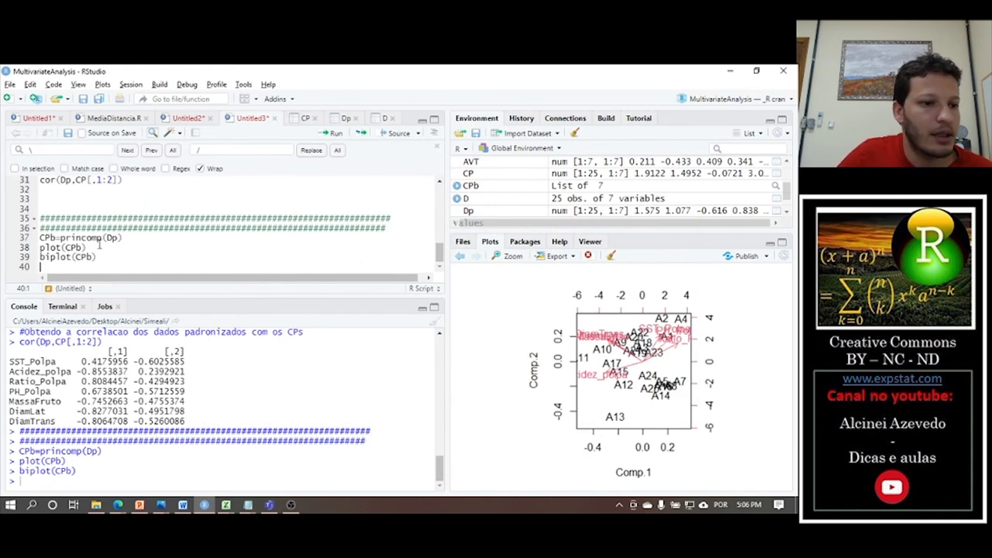
# - Browse the plot history to compare the Componentes principais scatter plot, the CPb variance chart and the biplot
pyautogui.click(117, 238)
pyautogui.click(111, 238)
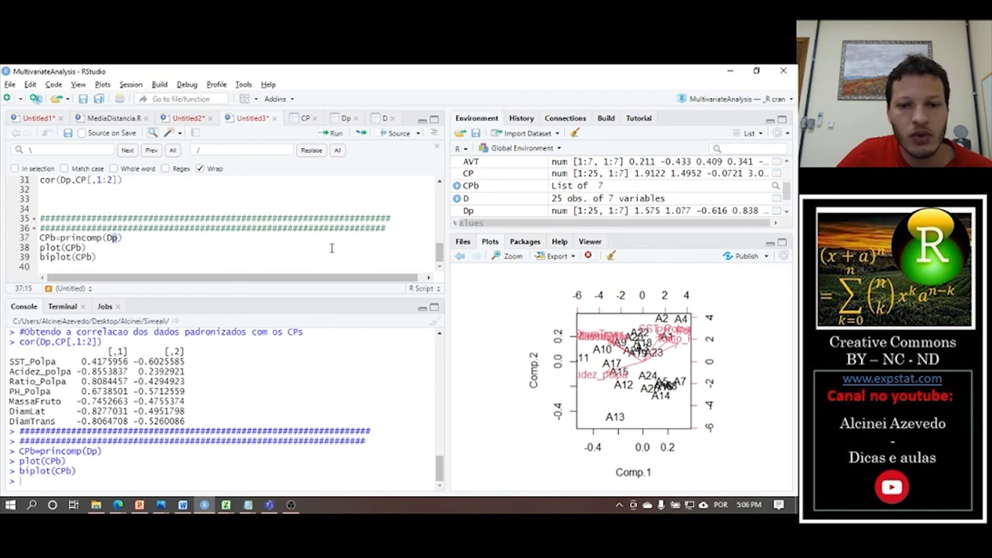
pyautogui.click(462, 263)
pyautogui.click(462, 263)
pyautogui.click(475, 265)
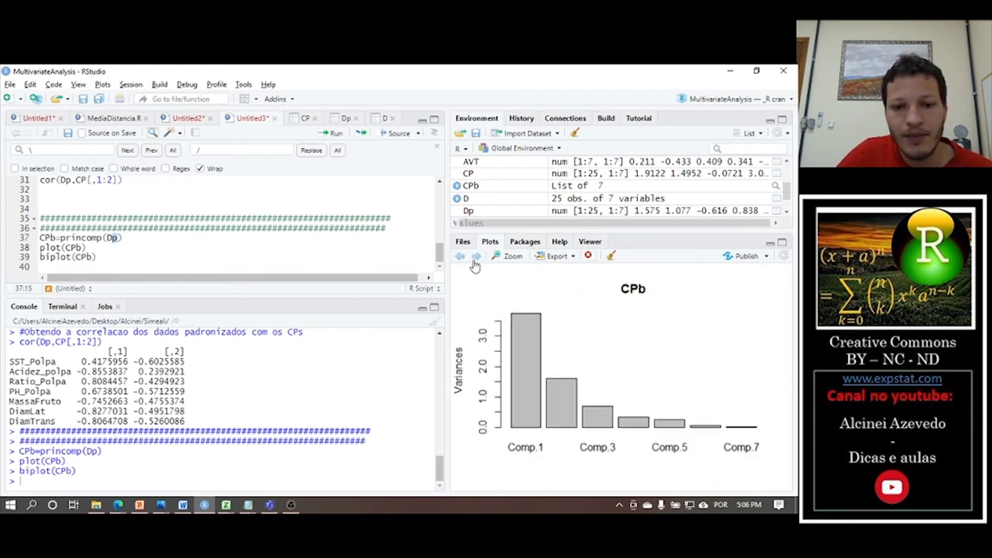
pyautogui.click(475, 266)
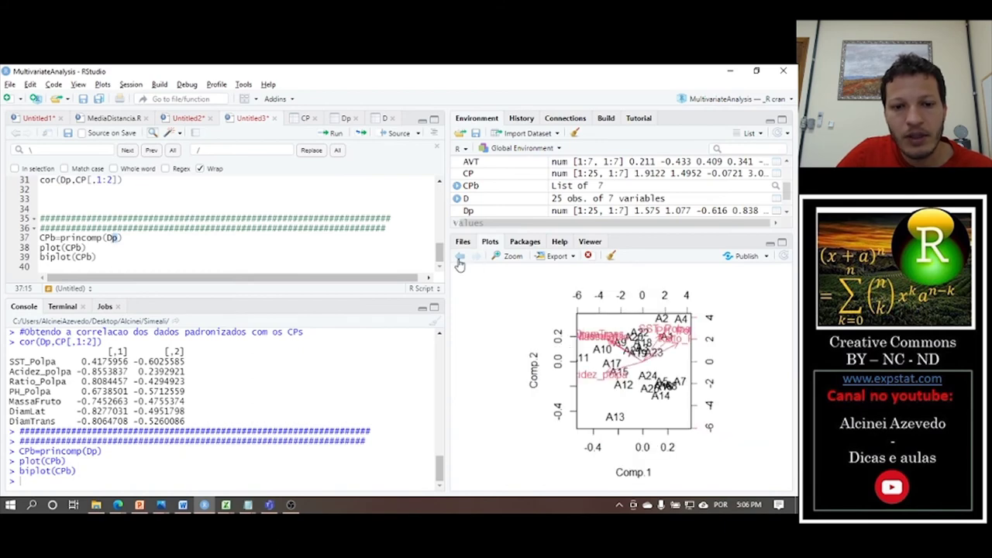
pyautogui.click(459, 264)
pyautogui.click(460, 264)
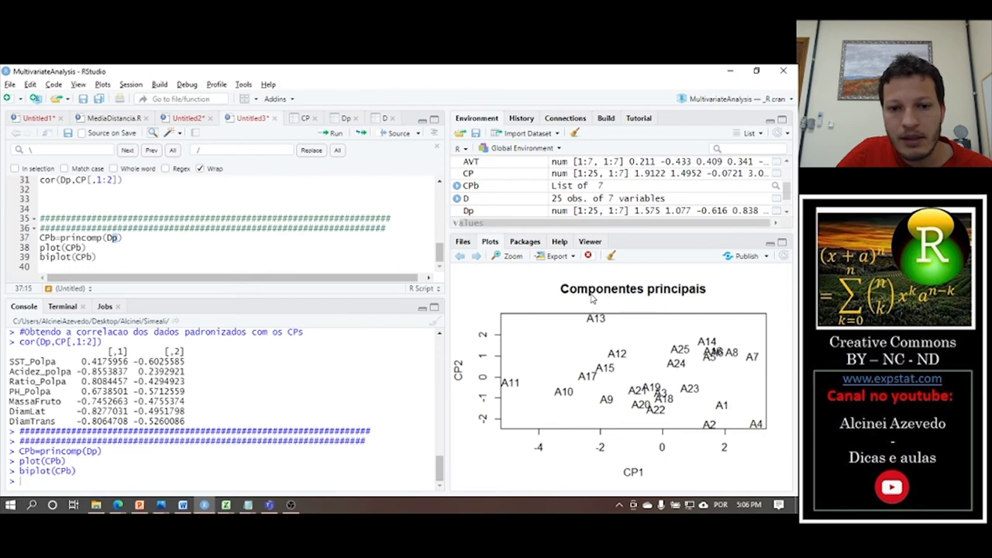
pyautogui.click(476, 256)
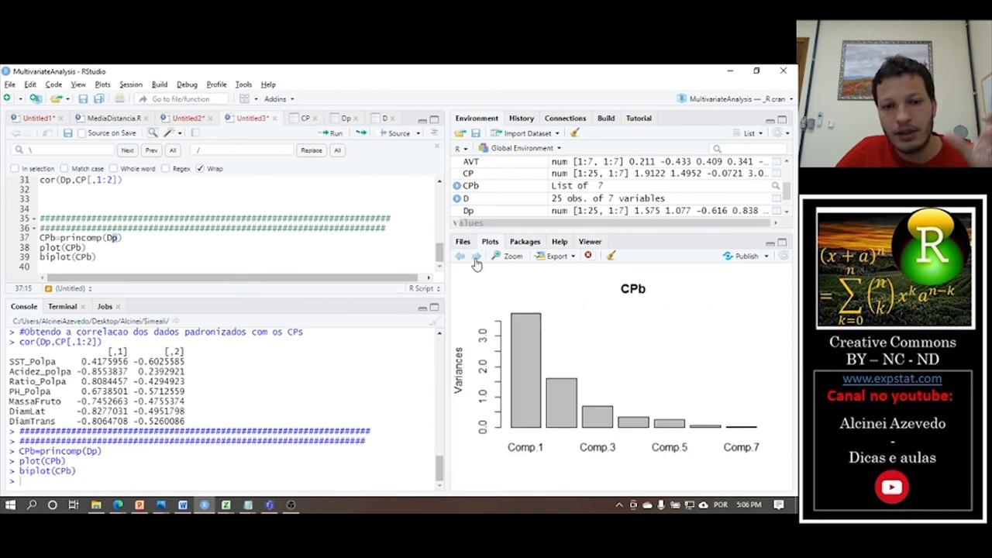
pyautogui.click(476, 258)
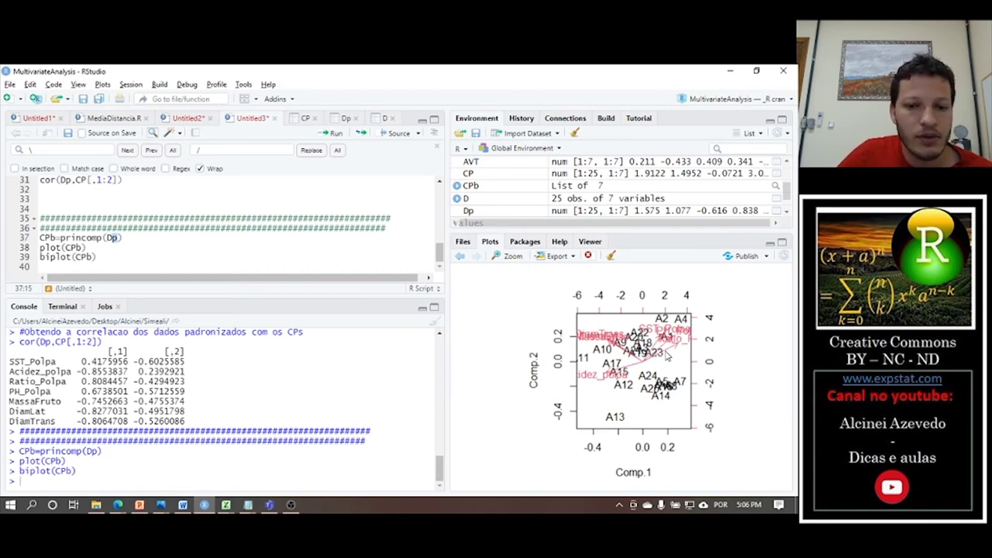
# - Insert another two-line separator of # characters below the biplot(CPb) line, leaving a new empty line under it
pyautogui.click(91, 265)
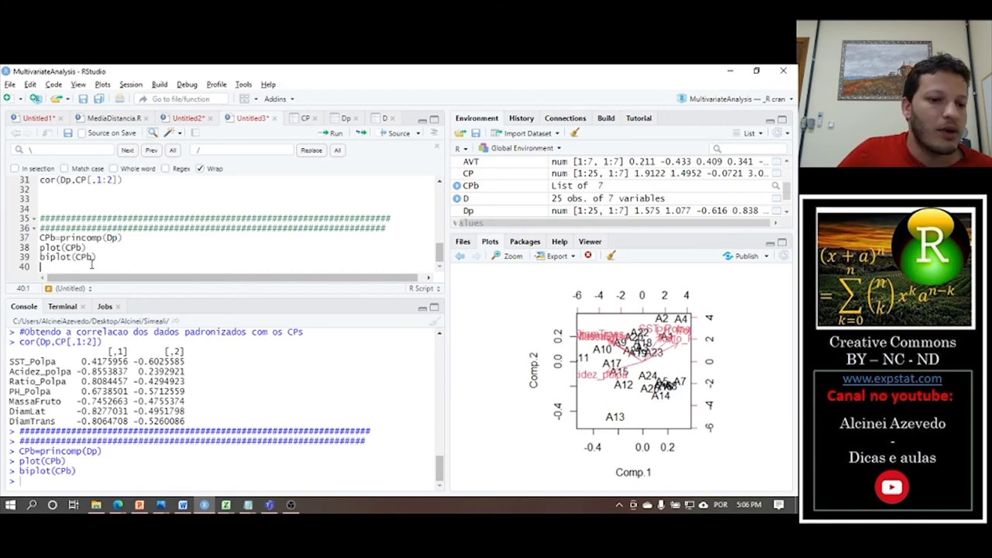
pyautogui.press('Return')
pyautogui.press('Return')
pyautogui.write('###################################################################')
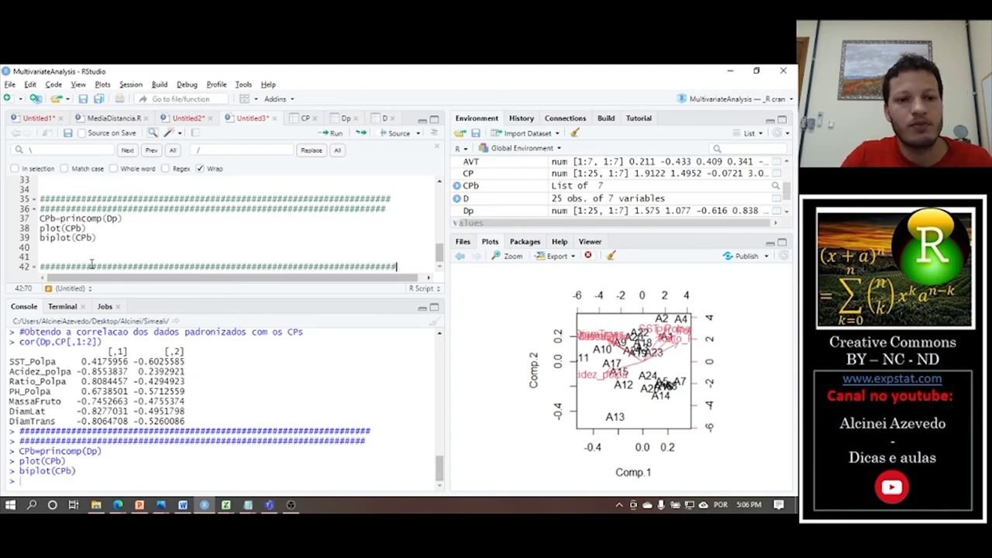
pyautogui.write('##')
pyautogui.press('Return')
pyautogui.write('####################################################################')
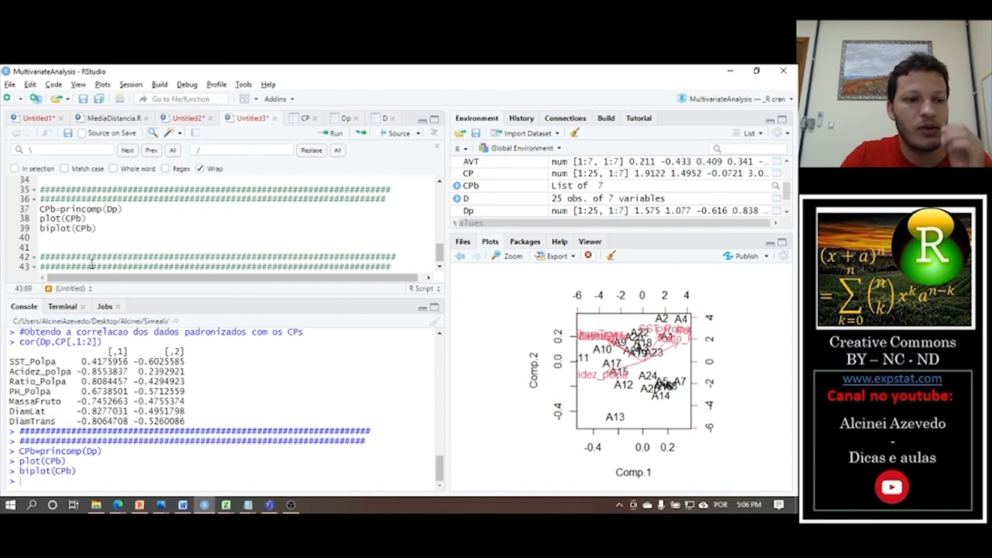
pyautogui.press('Return')
pyautogui.scroll(10, 91, 265)
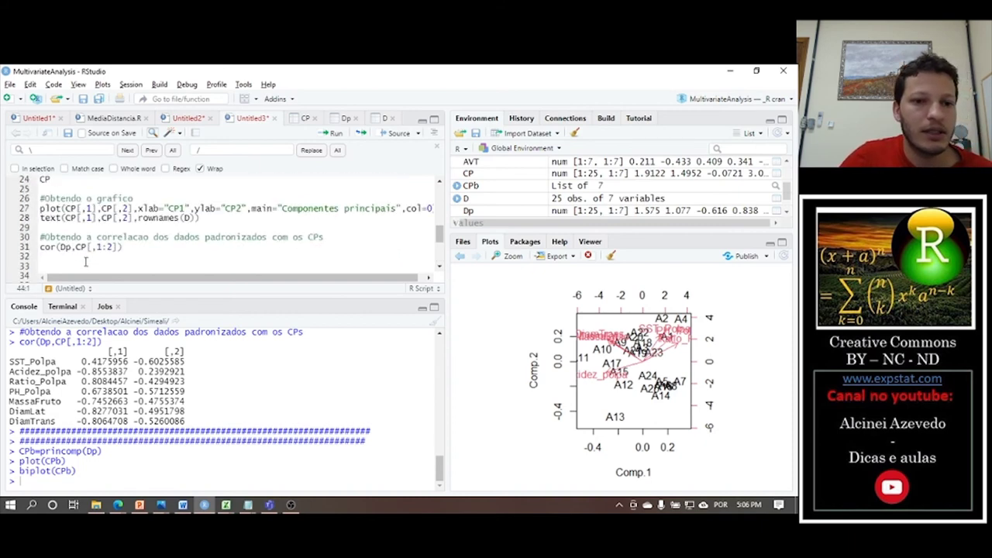
pyautogui.scroll(-10, 85, 262)
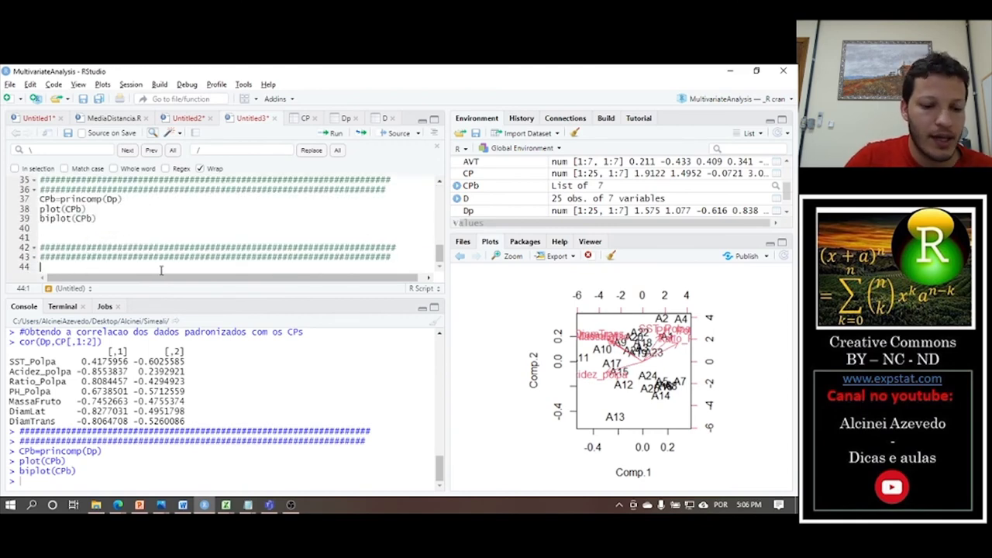
# - Write and run install.packages("MultivariateAnalysis") below the last separator, agreeing to restart R before the installation
pyautogui.write('sta')
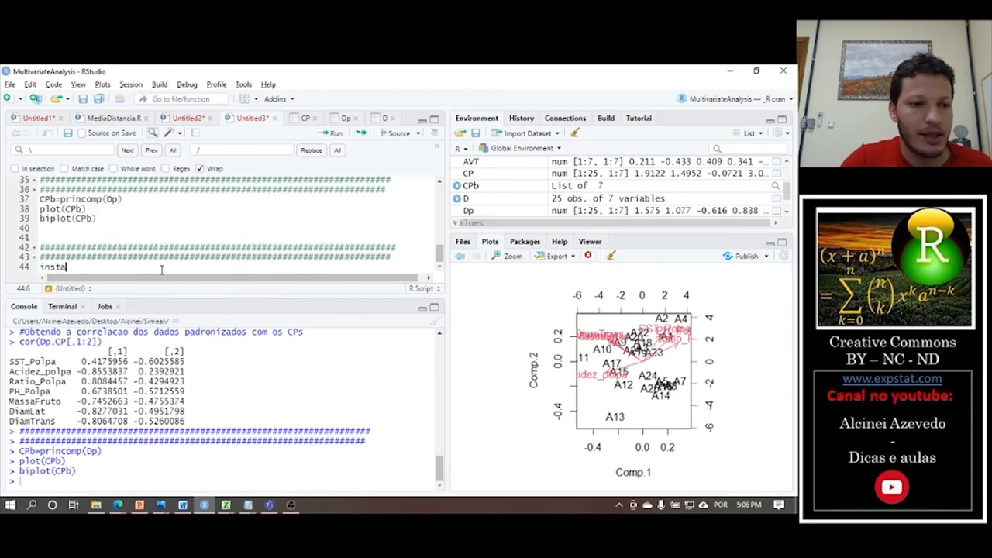
pyautogui.write('ll.')
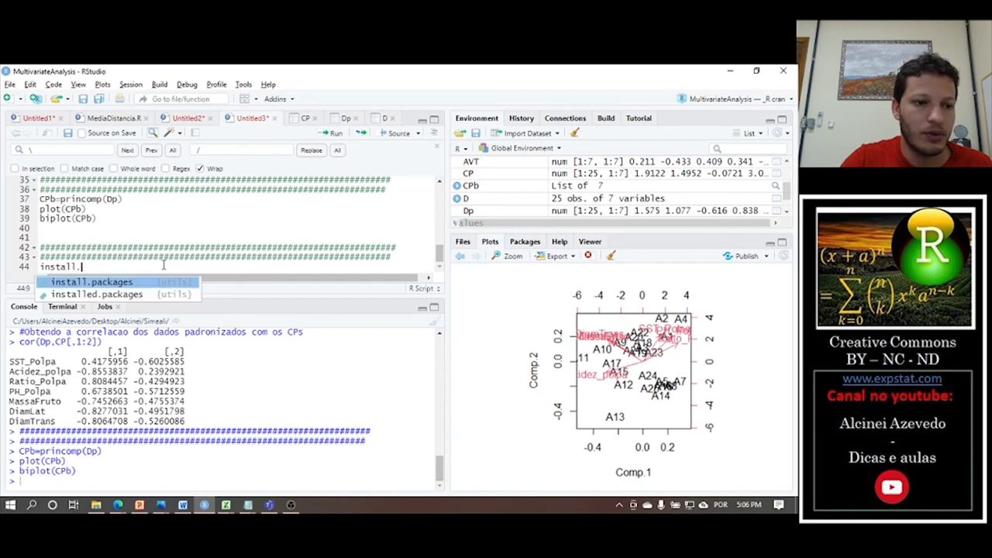
pyautogui.press('Tab')
pyautogui.write('"')
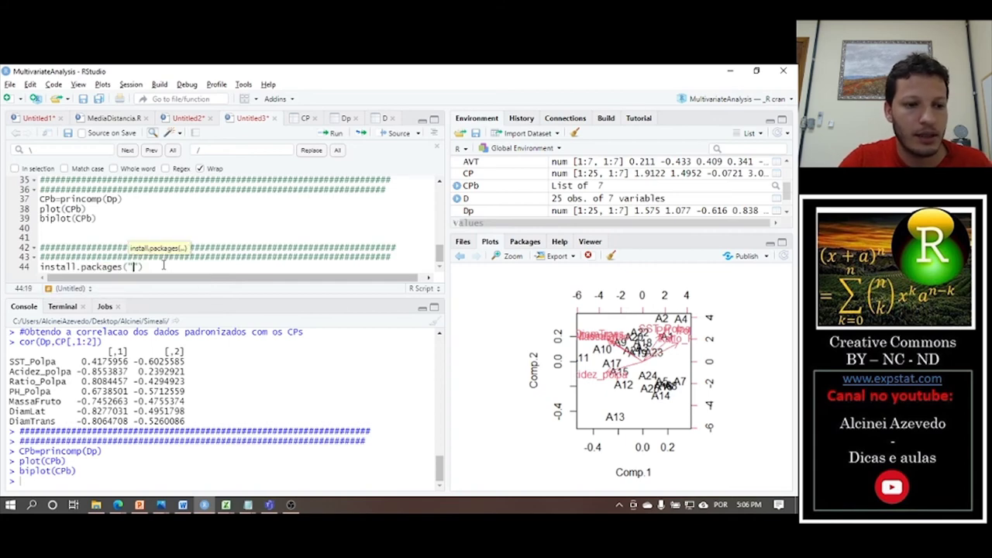
pyautogui.write('Multi')
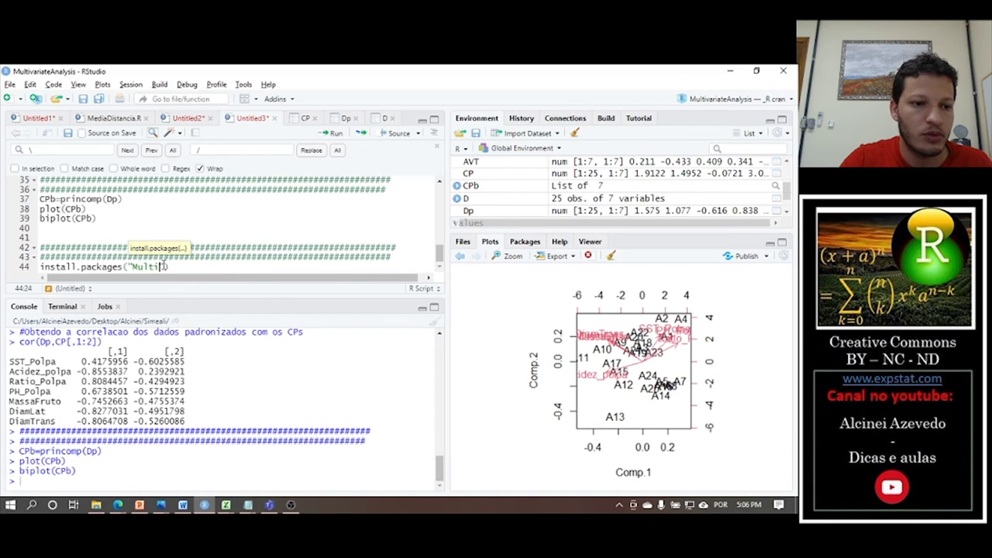
pyautogui.write('va')
pyautogui.write('riate')
pyautogui.write('Anlis')
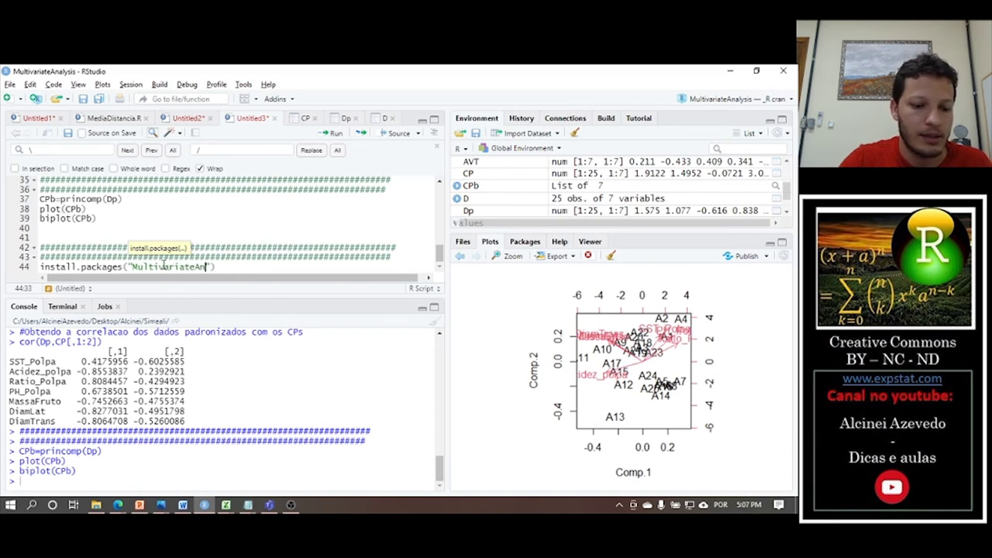
pyautogui.write('ys')
pyautogui.press('BackSpace')
pyautogui.press('BackSpace')
pyautogui.press('BackSpace')
pyautogui.press('BackSpace')
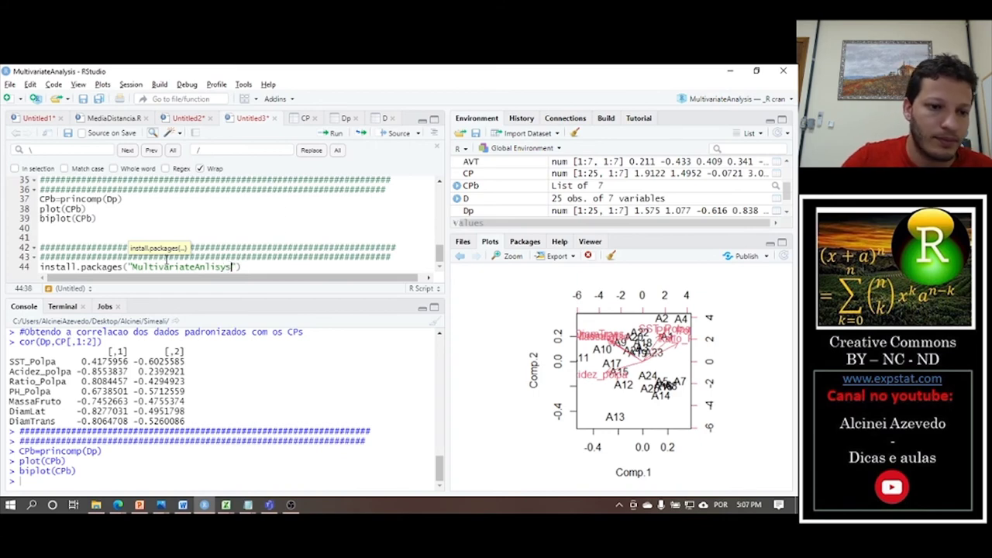
pyautogui.write('sy')
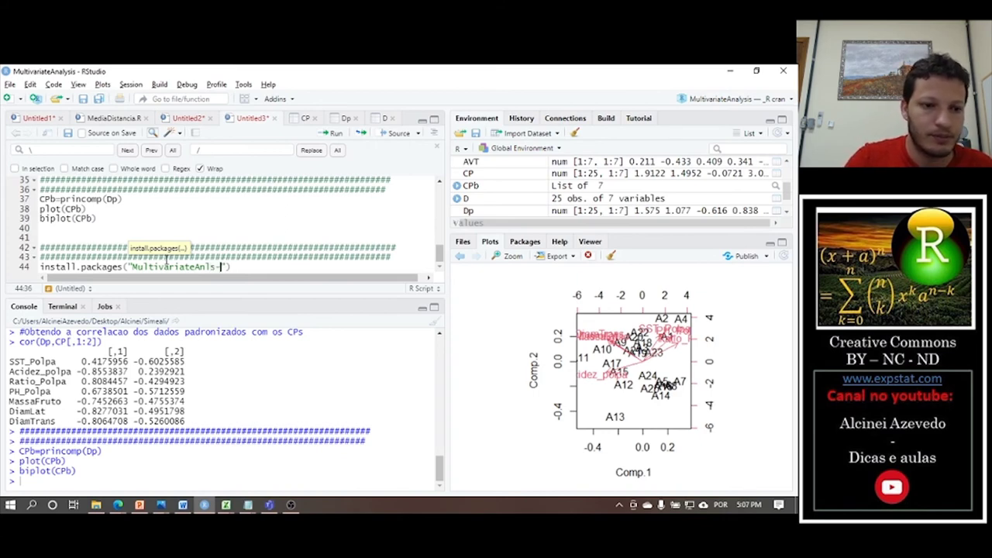
pyautogui.press('BackSpace')
pyautogui.press('BackSpace')
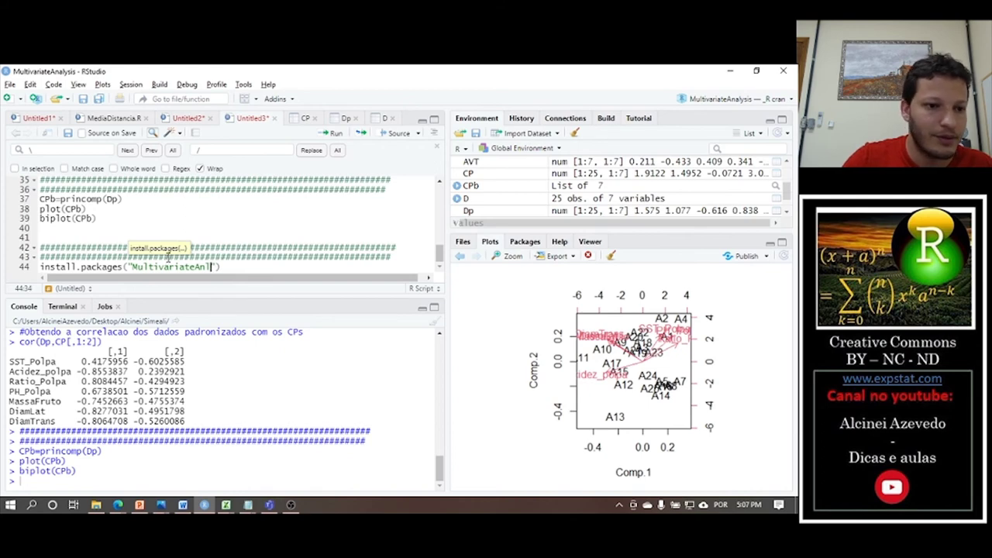
pyautogui.write('lysis')
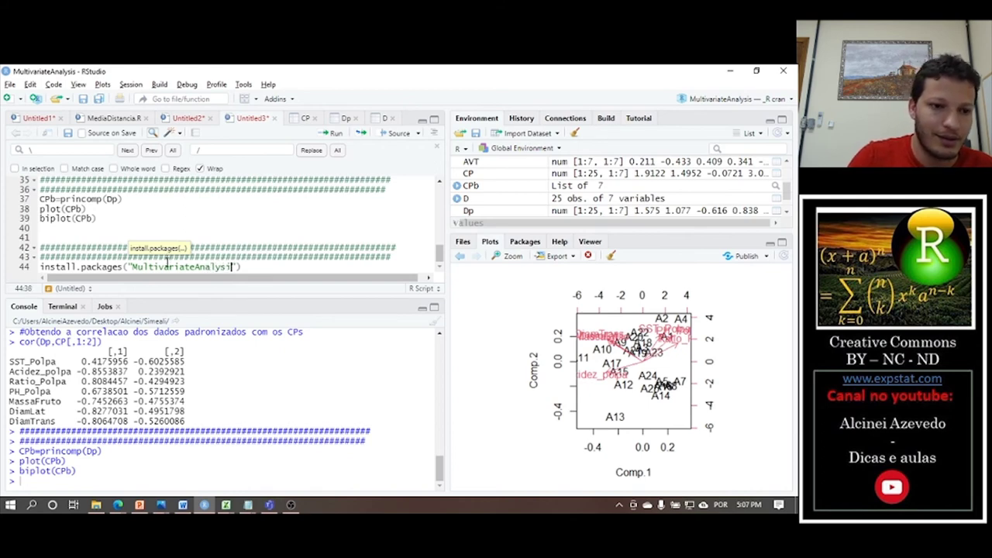
pyautogui.hotkey('ctrl', 'Return')
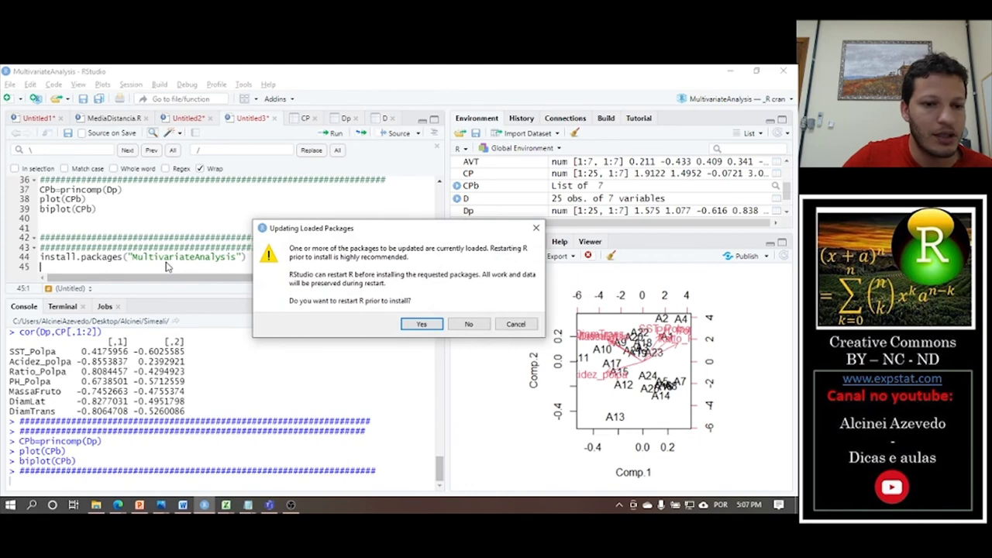
pyautogui.click(421, 324)
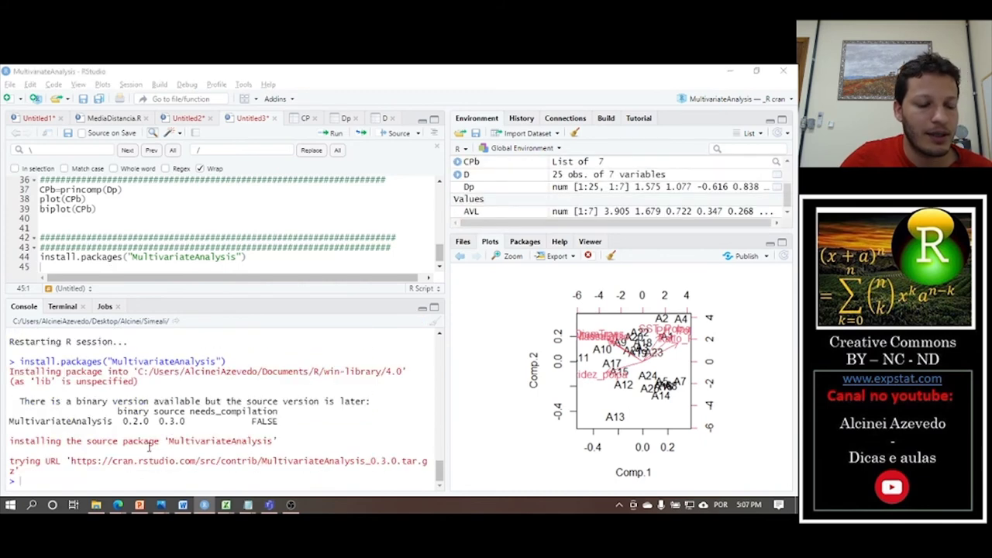
# - Comment out the install.packages line, and add and run library(MultivariateAnalysis) on the line below it
pyautogui.click(40, 256)
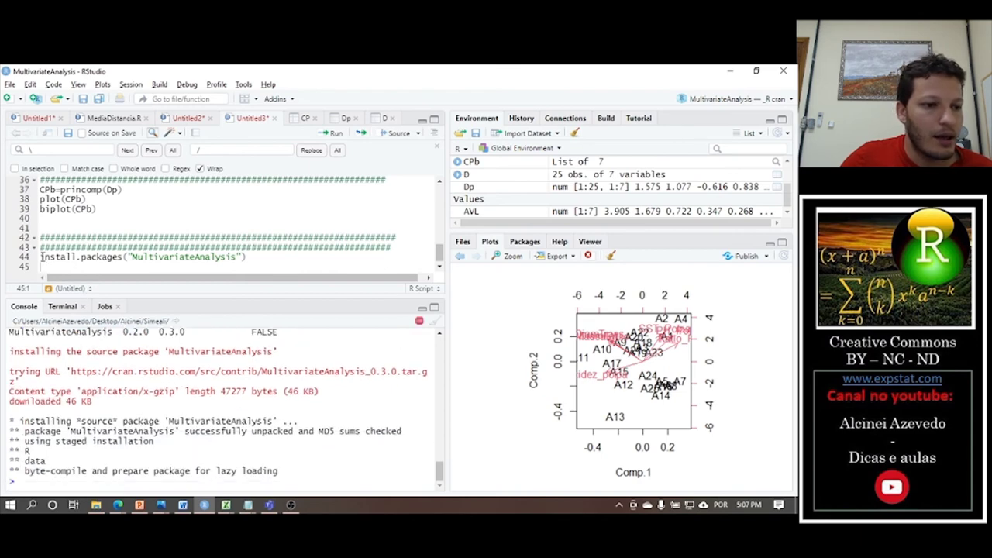
pyautogui.write('#')
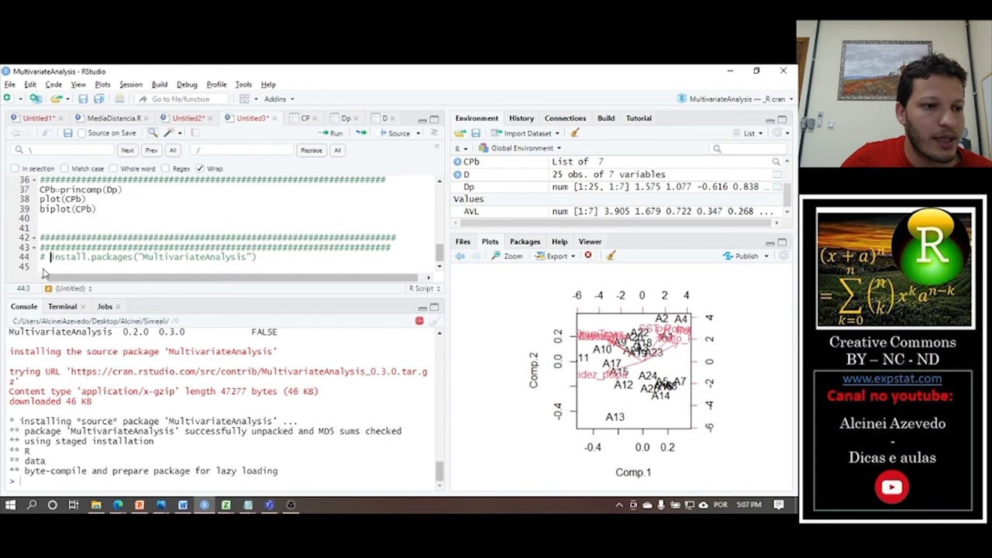
pyautogui.click(94, 265)
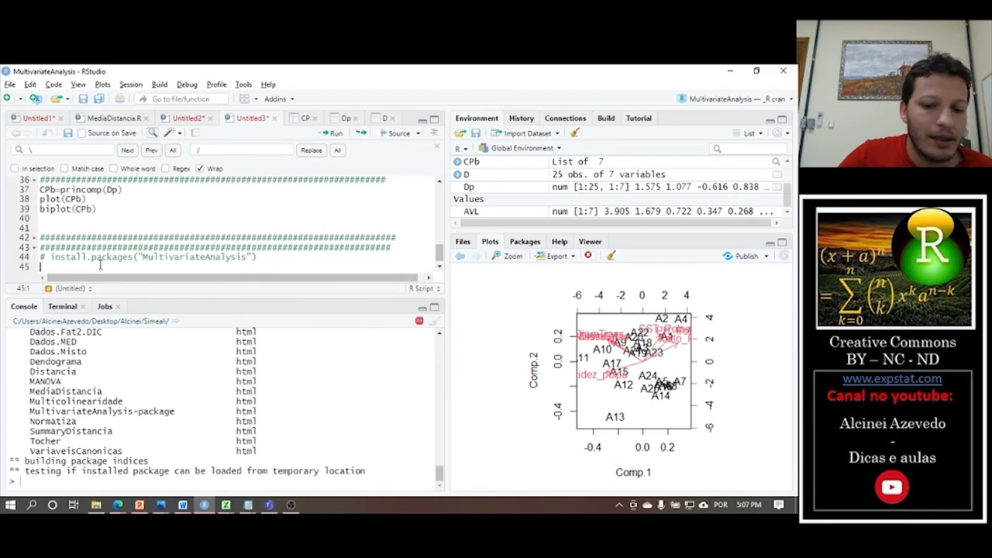
pyautogui.write('library(')
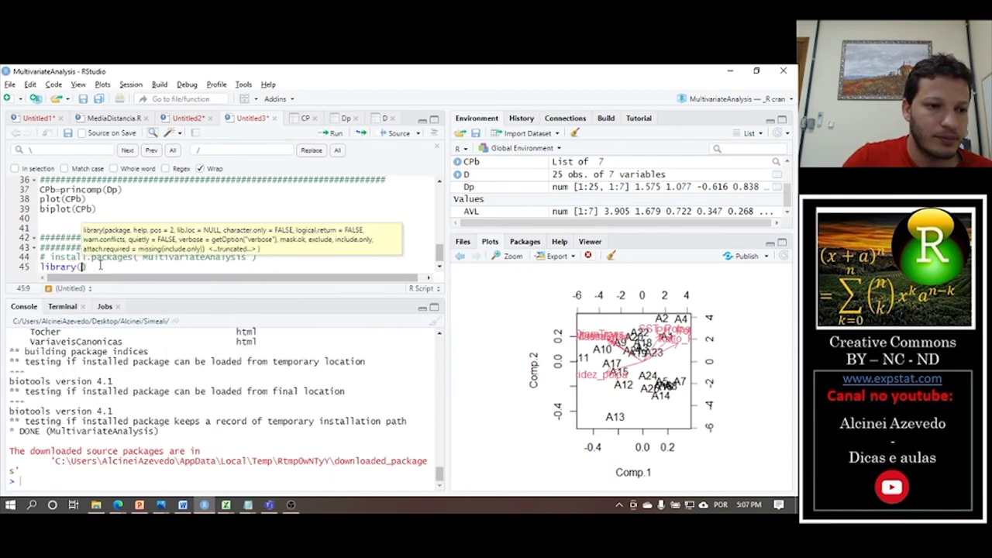
pyautogui.write('Mult')
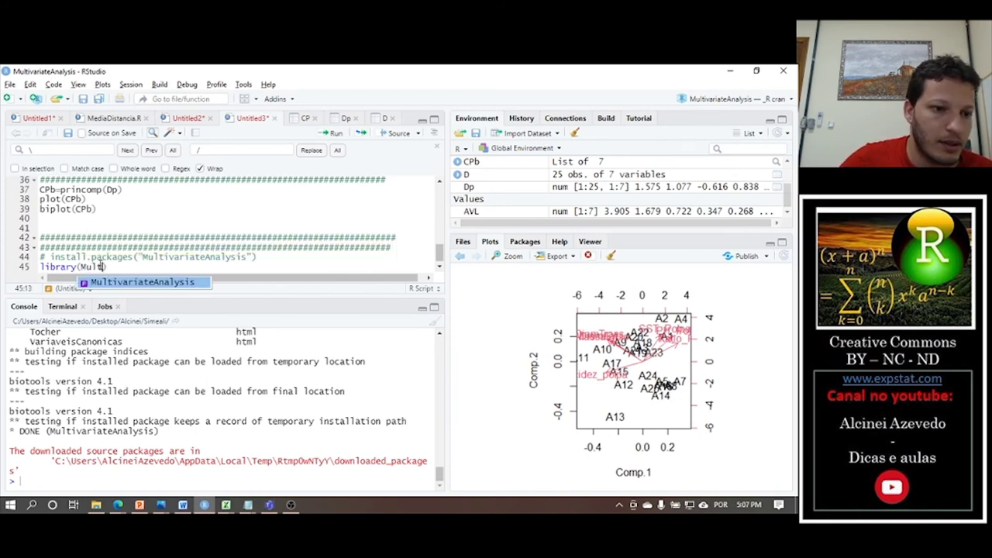
pyautogui.click(127, 283)
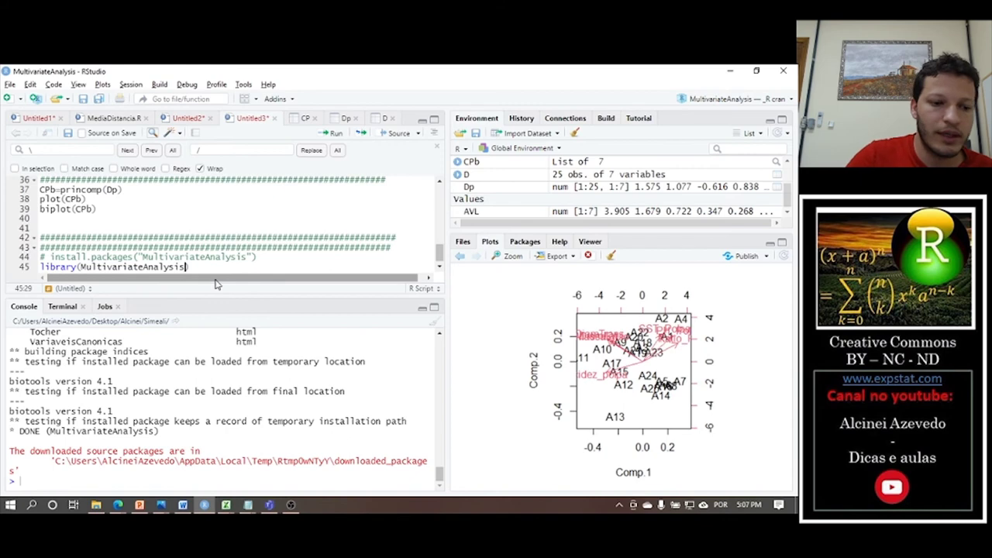
pyautogui.hotkey('ctrl', 'Return')
pyautogui.scroll(5, 232, 399)
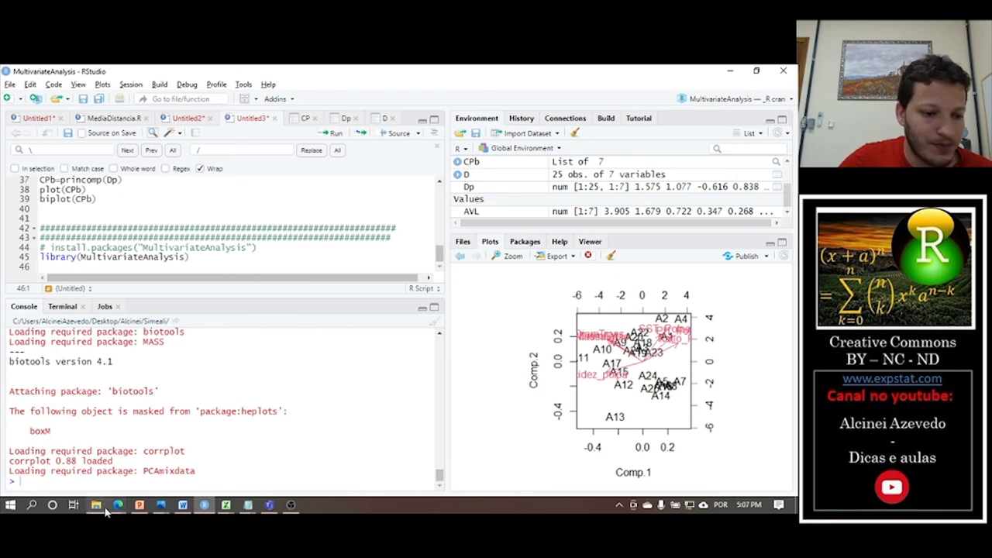
# - Switch to the ExpStat site in the browser and open its MultivariateAnalysis R package page, enlarging the page text
pyautogui.moveTo(118, 507)
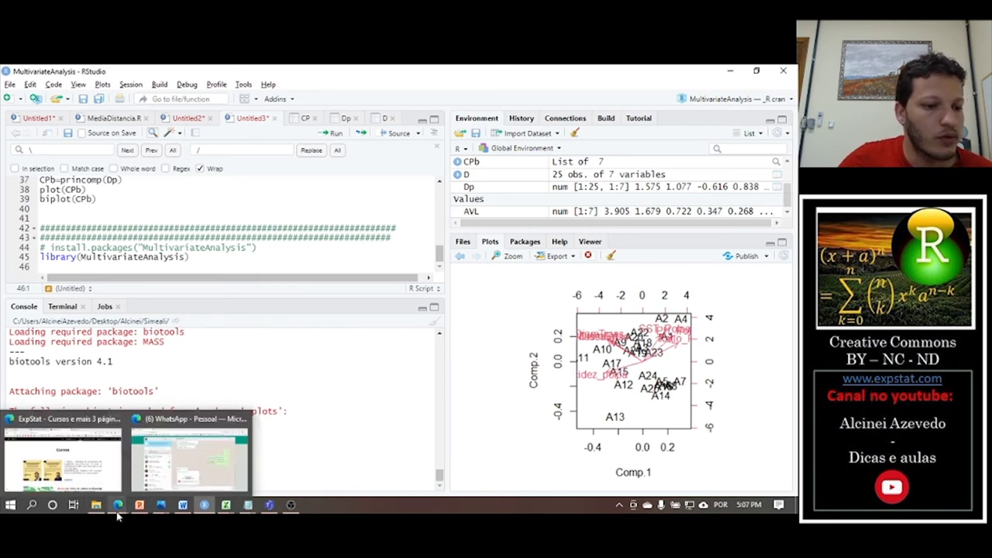
pyautogui.click(99, 459)
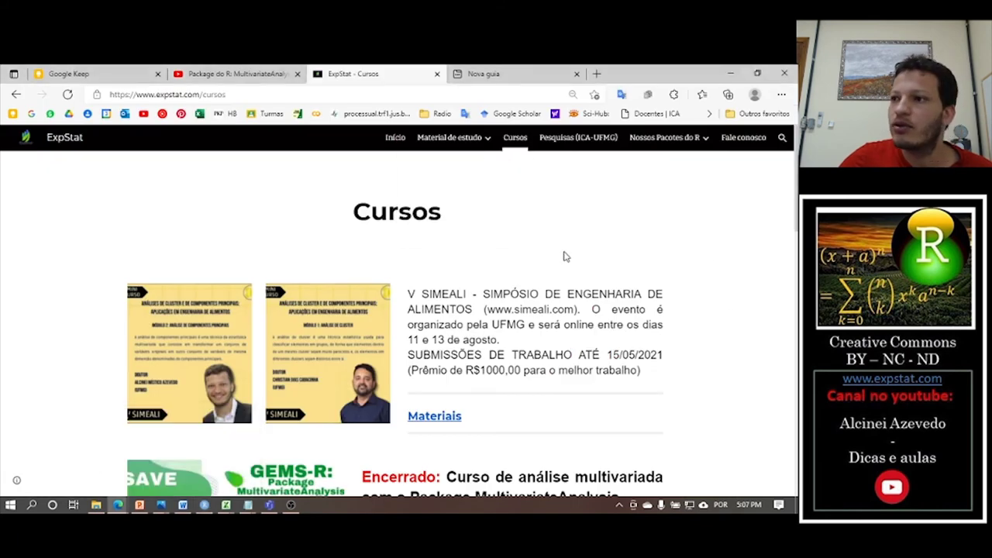
pyautogui.moveTo(706, 144)
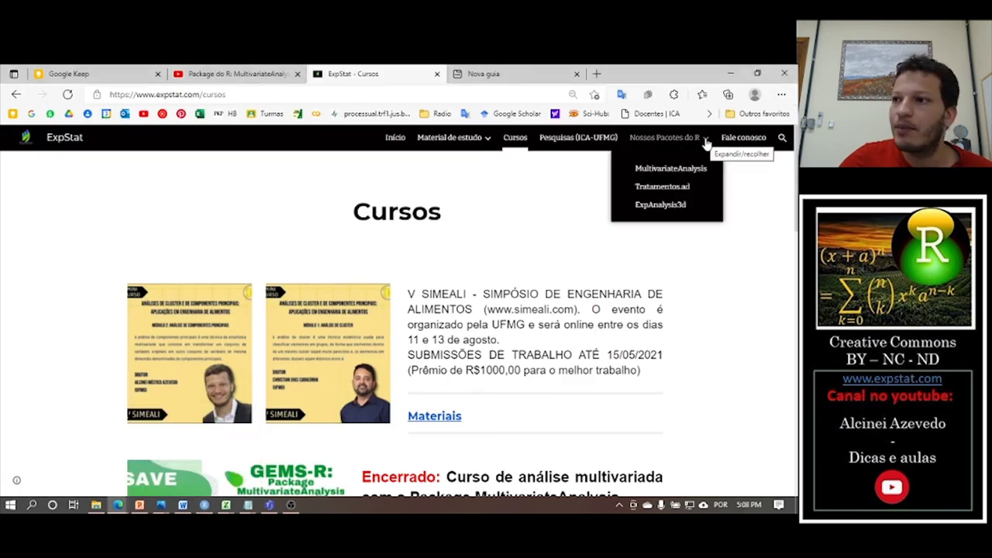
pyautogui.click(673, 175)
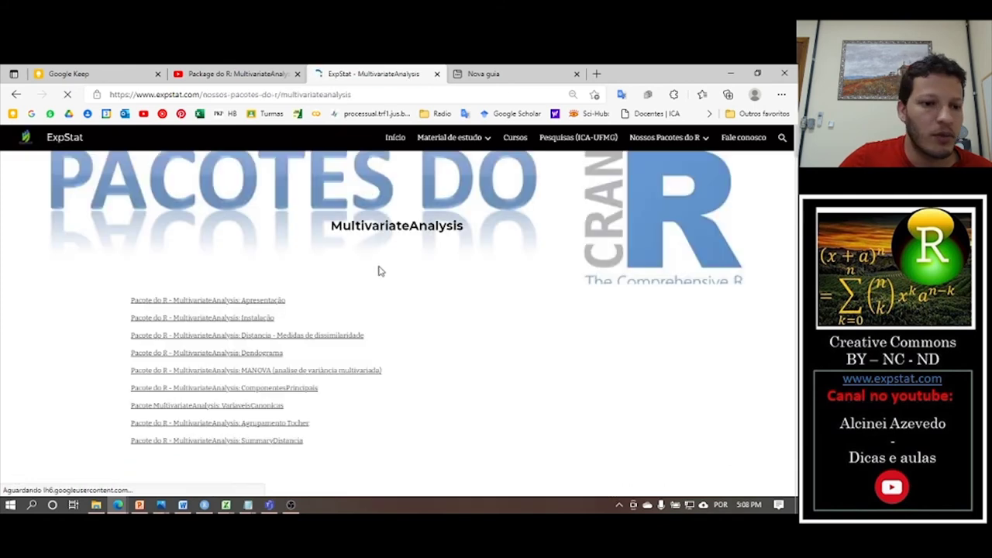
pyautogui.hotkey('ctrl', '+')
pyautogui.hotkey('ctrl', '+')
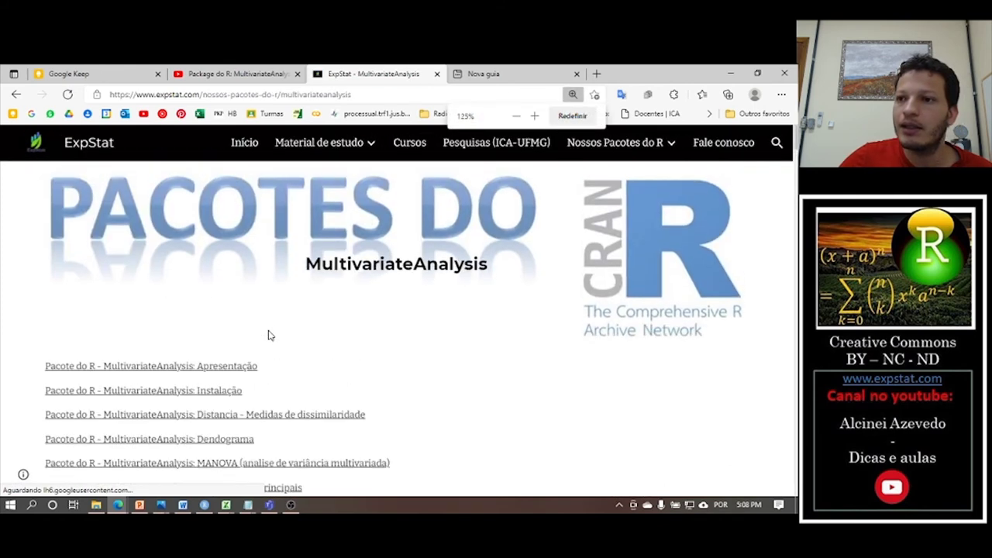
pyautogui.hotkey('ctrl', '+')
# - Look through the package page's topic links, data examples and presentation video, and return to RStudio
pyautogui.scroll(-3, 264, 345)
pyautogui.scroll(1, 263, 358)
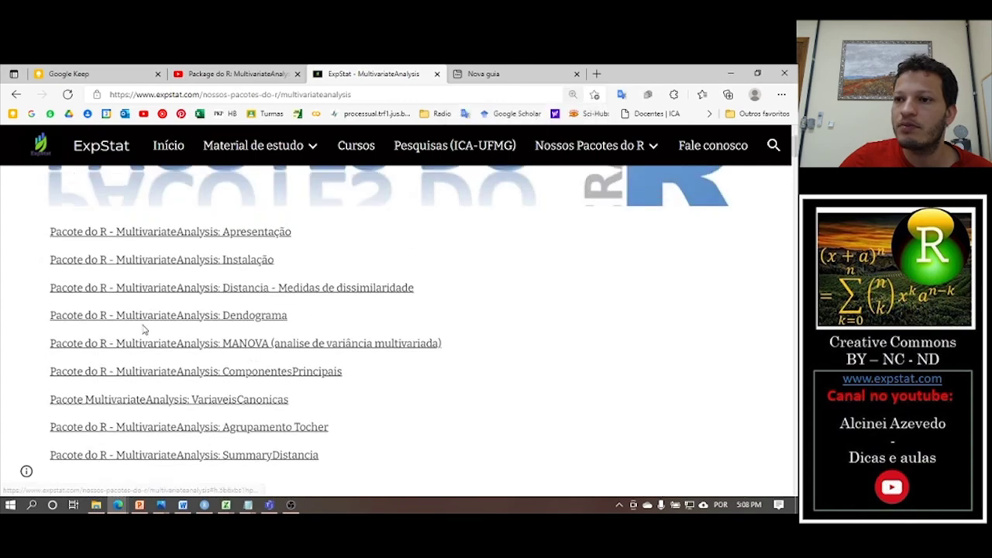
pyautogui.scroll(-15, 290, 401)
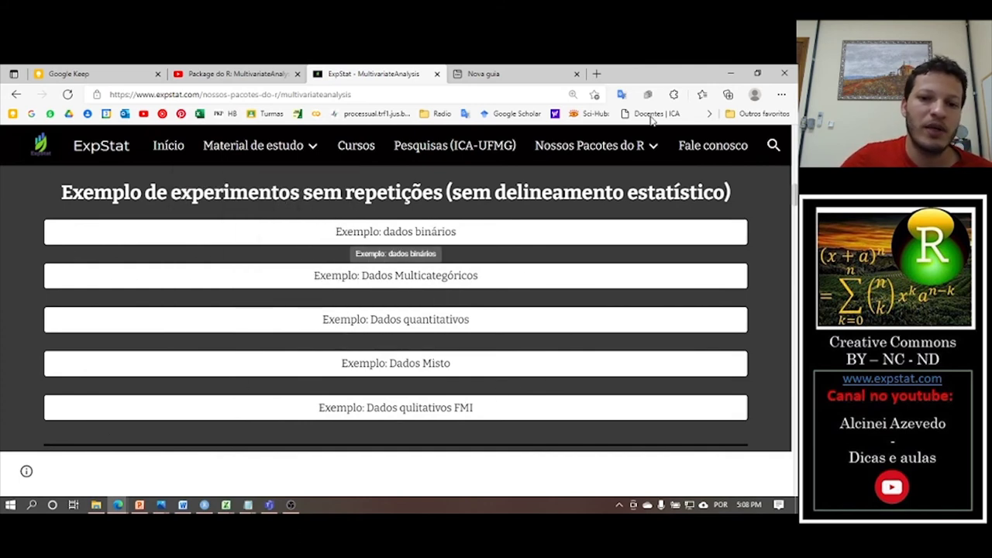
pyautogui.scroll(-3, 547, 328)
pyautogui.scroll(-3, 589, 275)
pyautogui.scroll(-10, 589, 275)
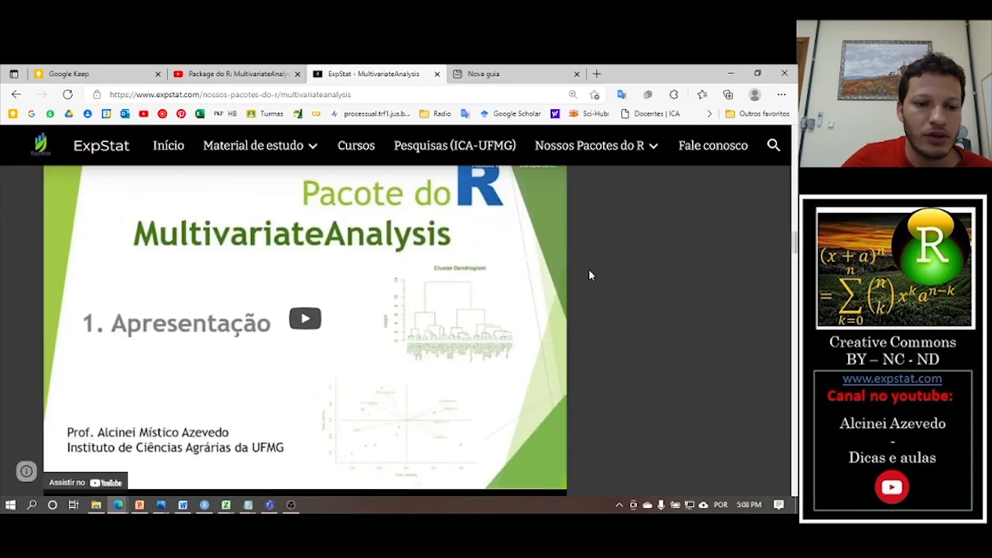
pyautogui.scroll(15, 570, 289)
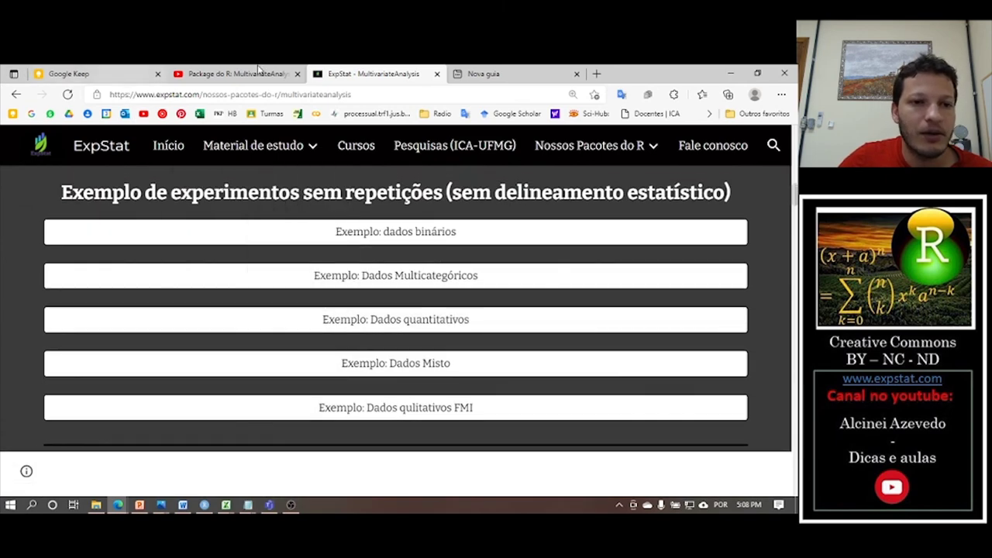
pyautogui.click(731, 73)
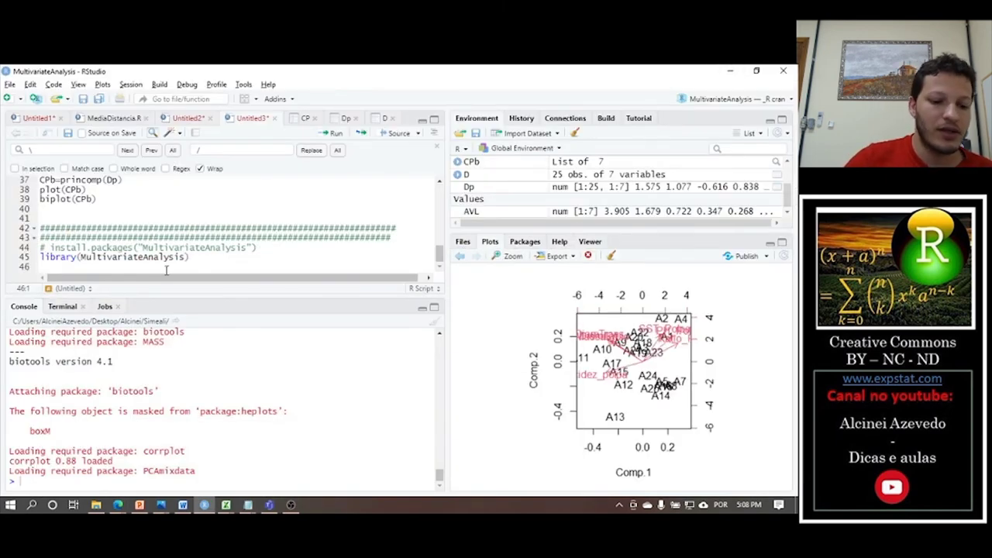
# - Add and run ?ComponentesPrincipais() below the library line to open the function's documentation
pyautogui.write('Compon')
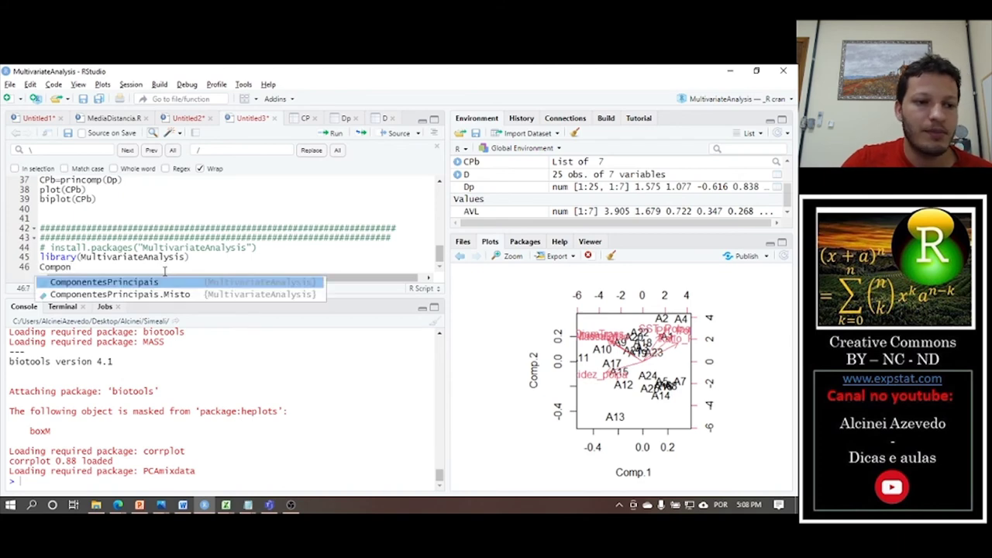
pyautogui.click(166, 284)
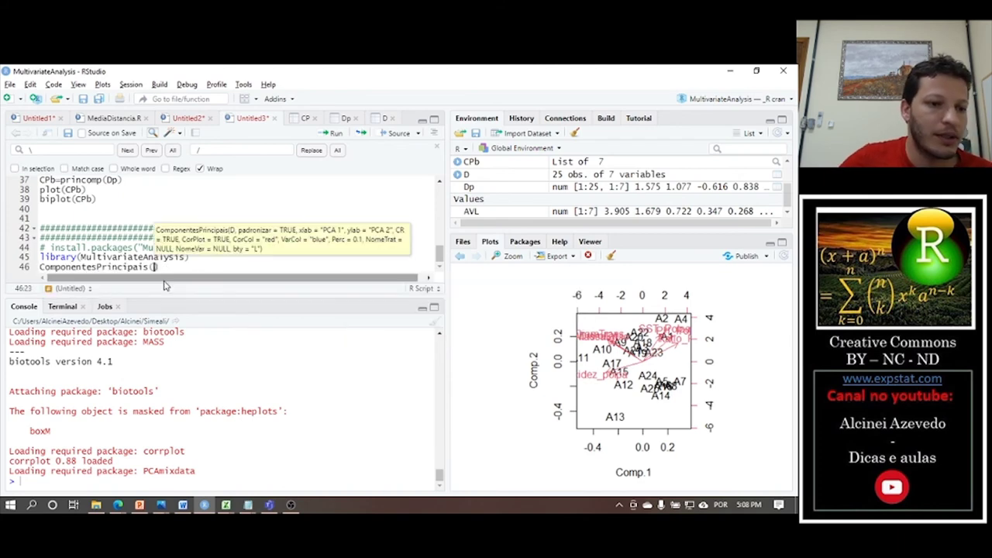
pyautogui.click(39, 266)
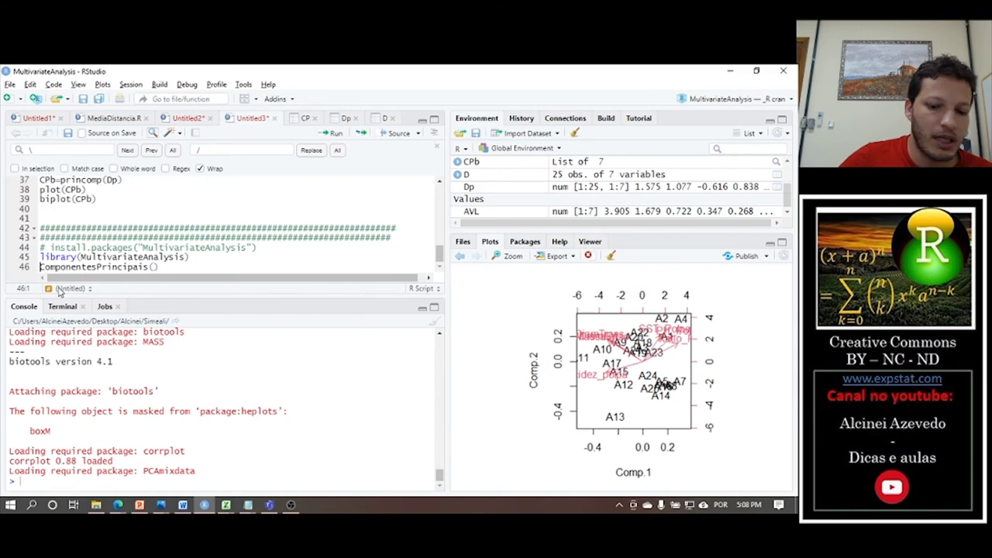
pyautogui.write('?')
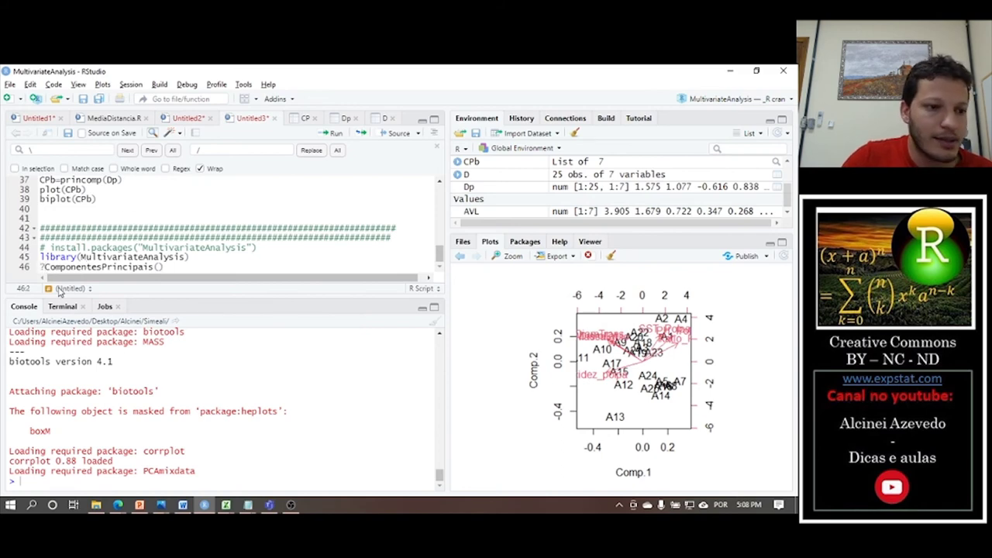
pyautogui.hotkey('ctrl', 'Return')
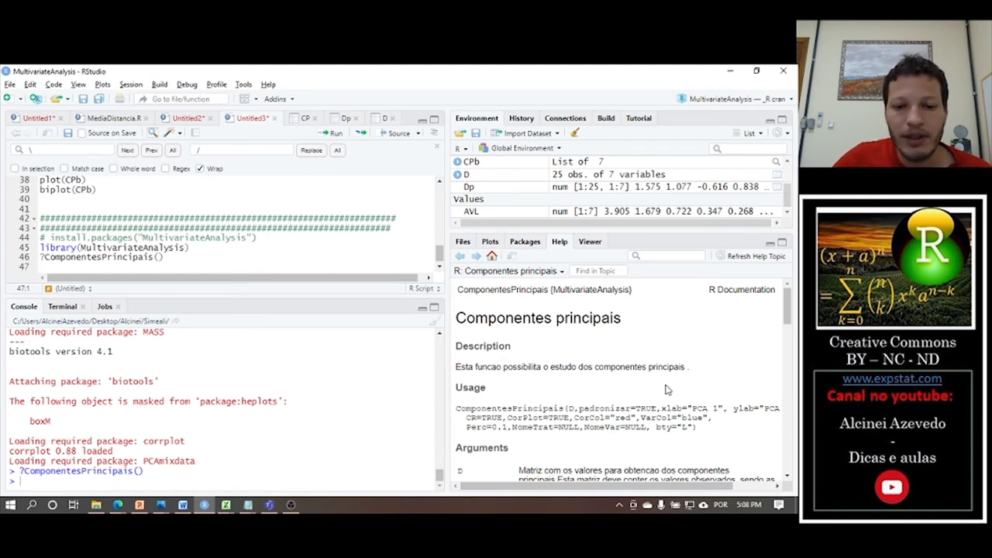
# - Read through the ComponentesPrincipais documentation, examining its usage and arguments from D and padronizar to NomeTrat, NomeVar and bty
pyautogui.scroll(-1, 668, 391)
pyautogui.doubleClick(506, 373)
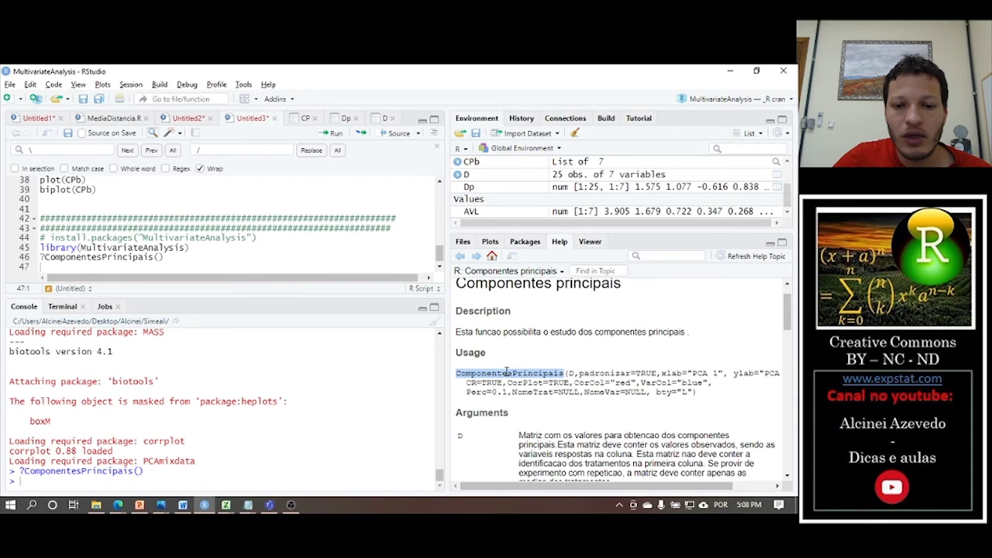
pyautogui.scroll(-1, 506, 374)
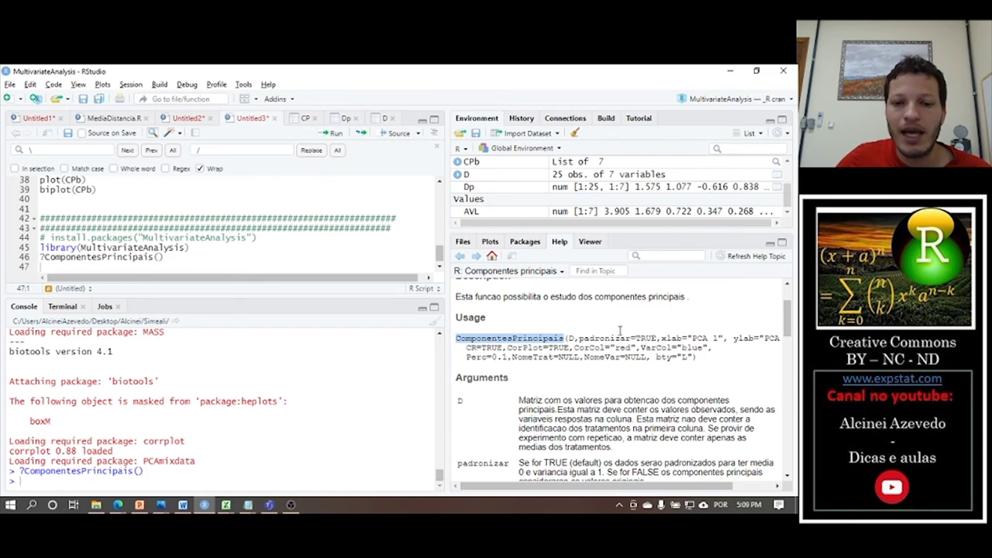
pyautogui.scroll(-1, 583, 396)
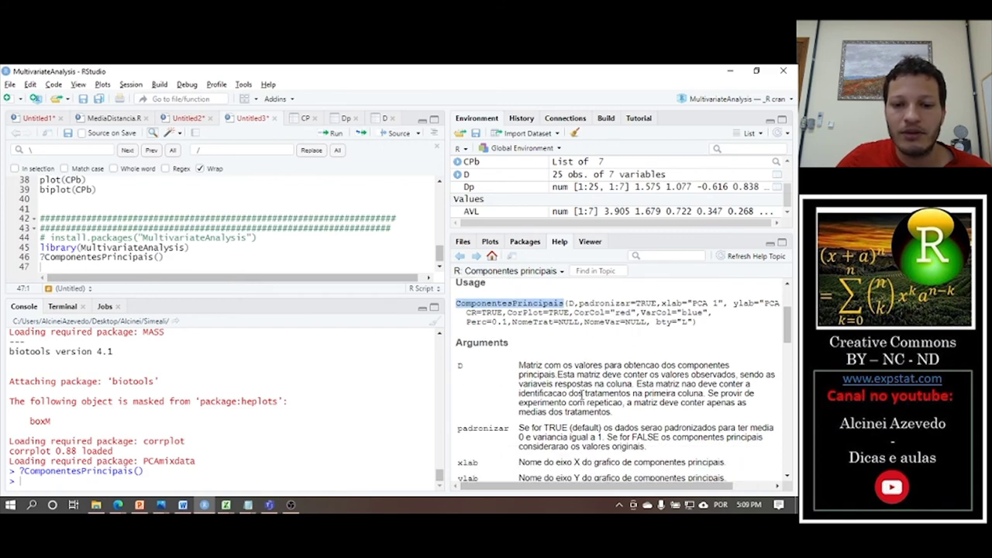
pyautogui.scroll(-1, 583, 396)
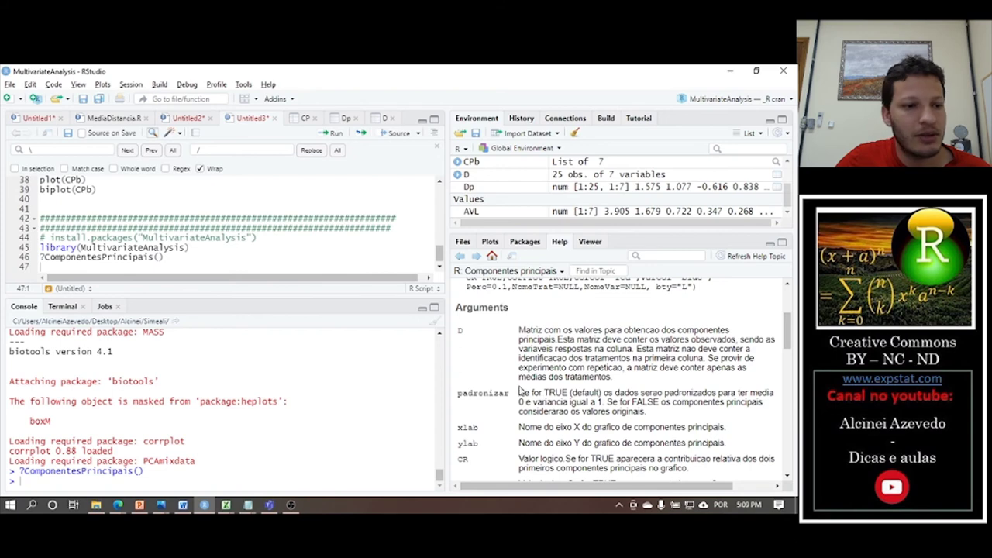
pyautogui.scroll(-2, 648, 368)
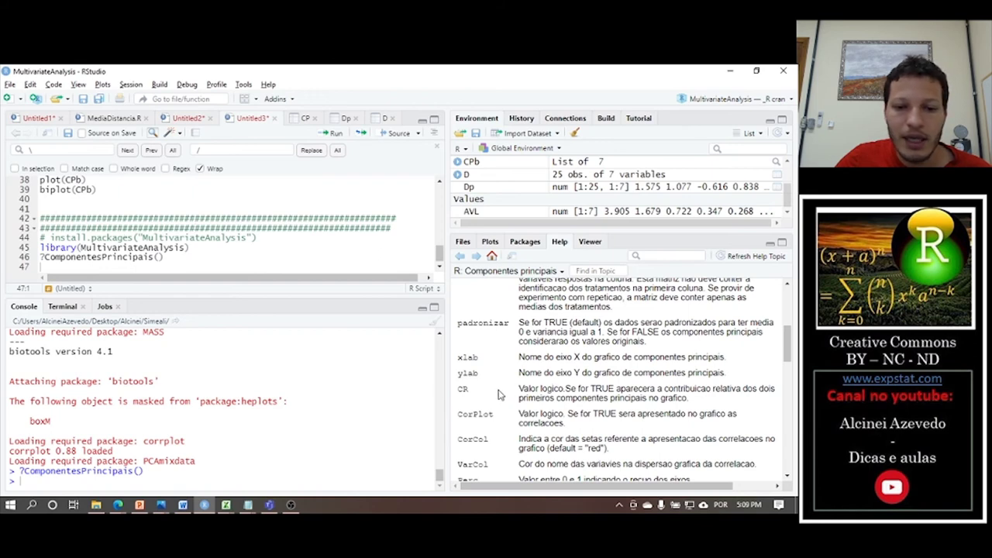
pyautogui.scroll(-1, 561, 386)
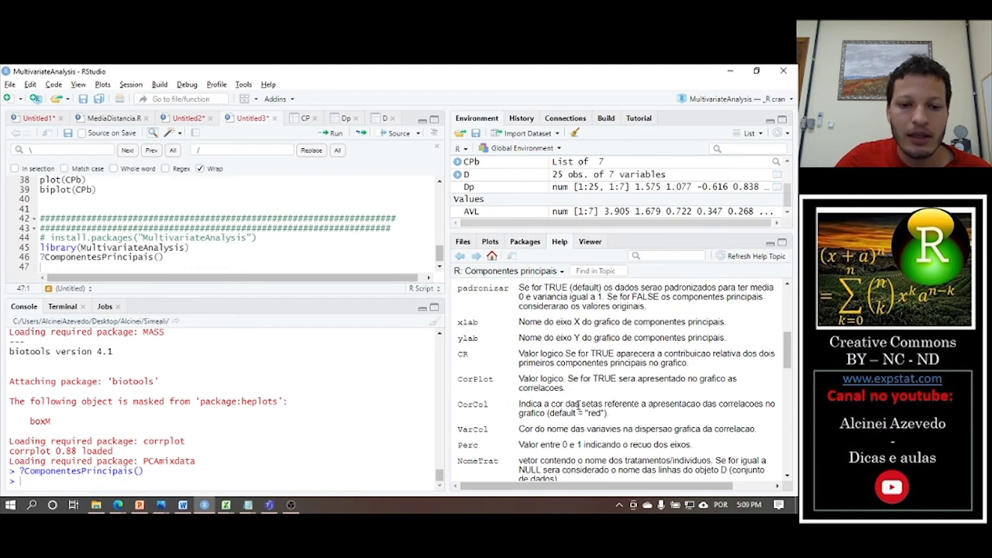
pyautogui.scroll(-2, 655, 423)
pyautogui.scroll(-2, 656, 421)
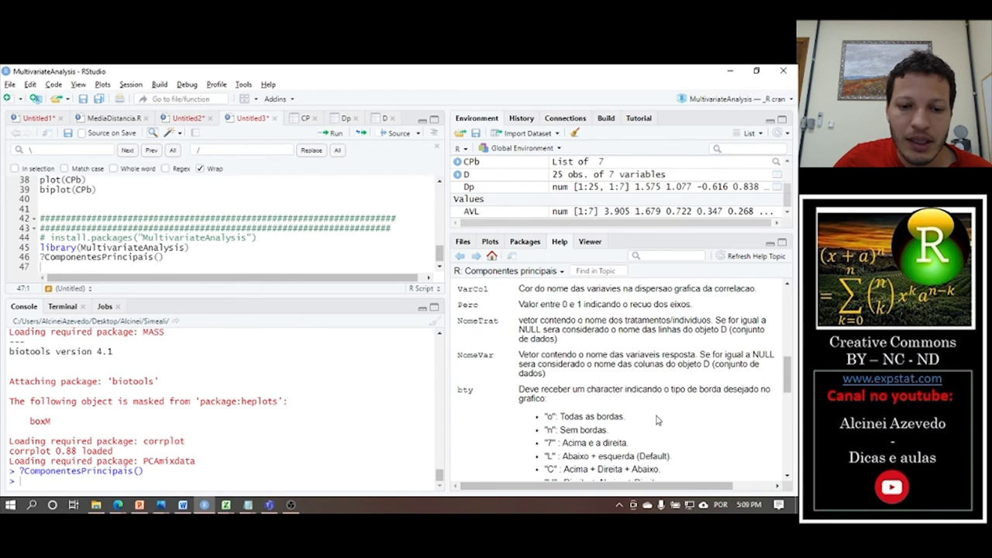
pyautogui.doubleClick(478, 320)
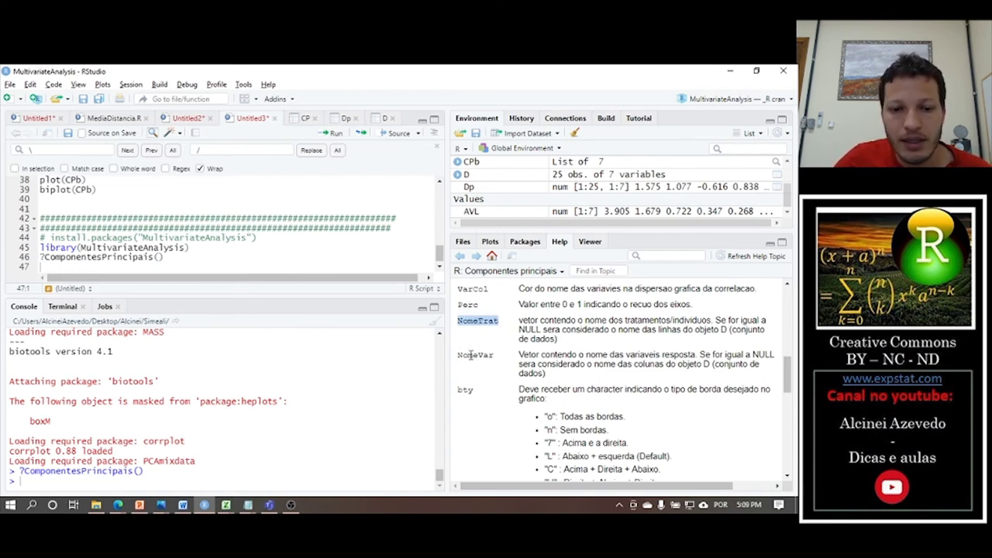
pyautogui.doubleClick(470, 355)
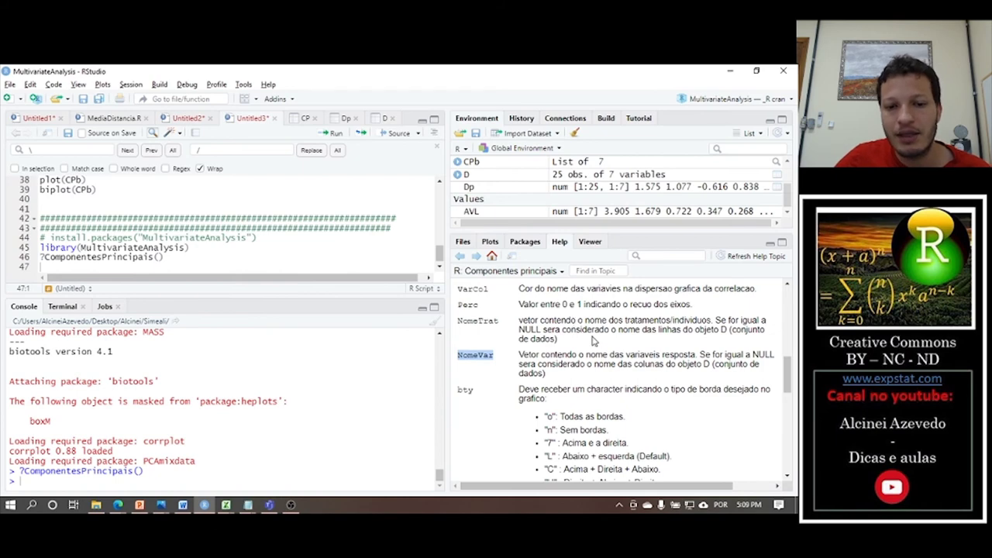
pyautogui.scroll(-2, 593, 341)
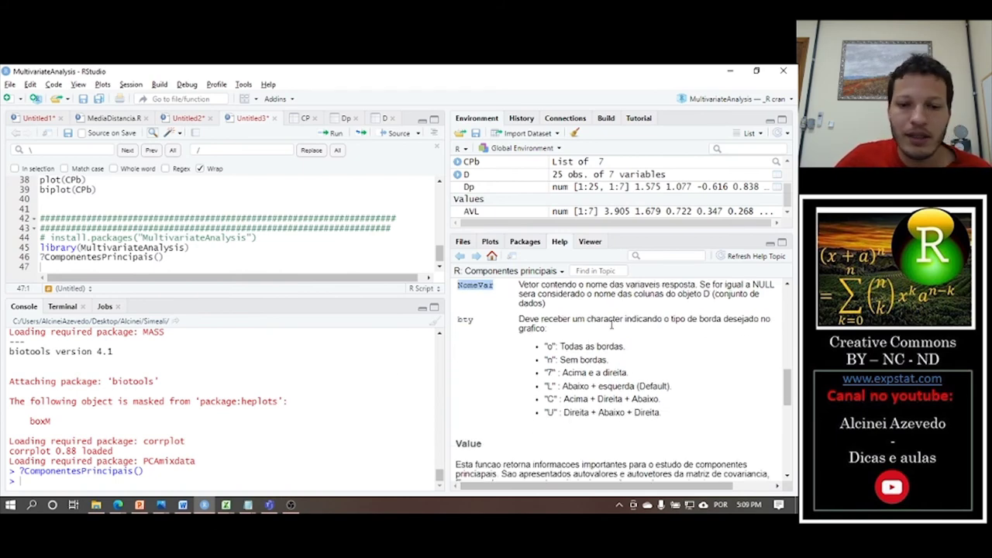
# - Add ComponentesPrincipais(D,padronizar = TRUE) below the help line, checking the D=D[,-1] line in the script, and run it
pyautogui.click(200, 265)
pyautogui.write('Compon')
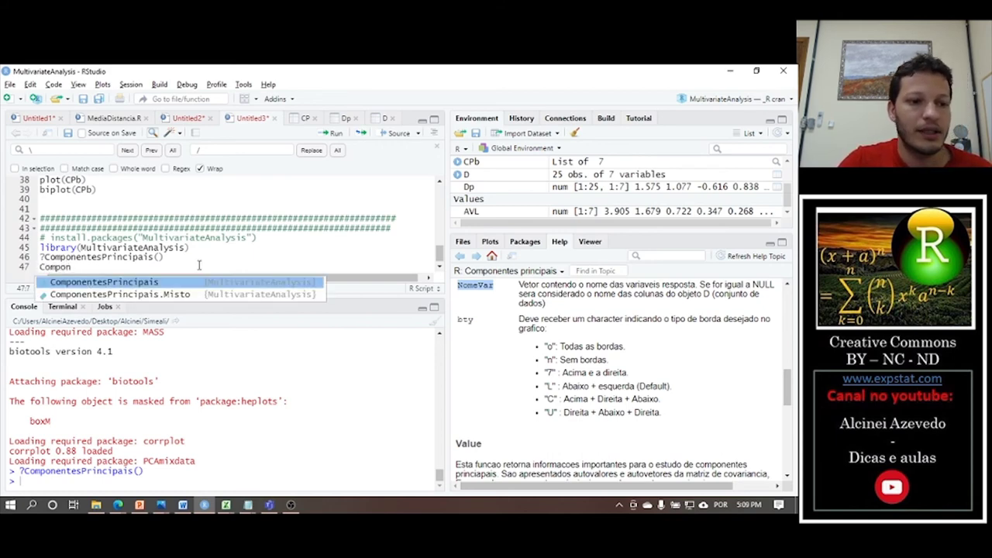
pyautogui.press('Tab')
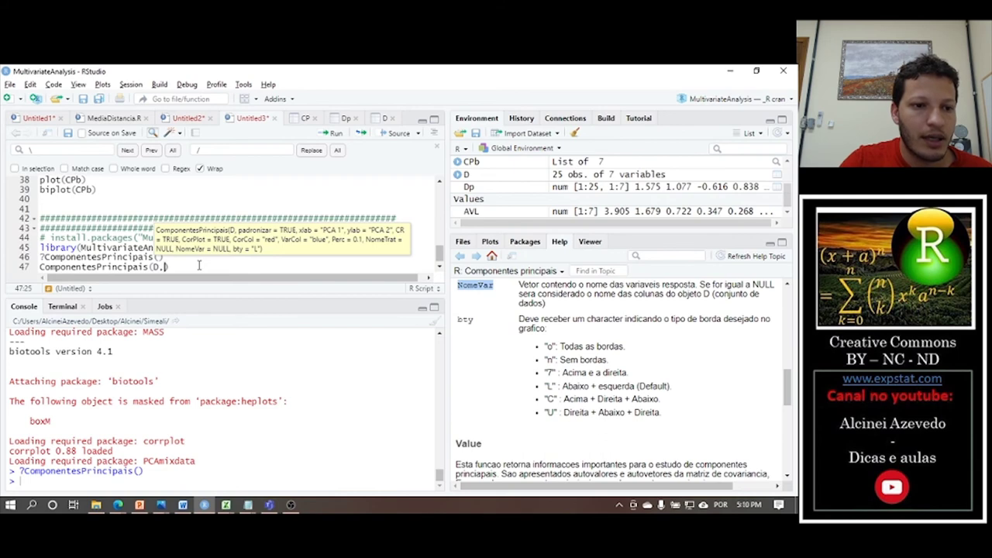
pyautogui.press('Tab')
pyautogui.write('TRUE')
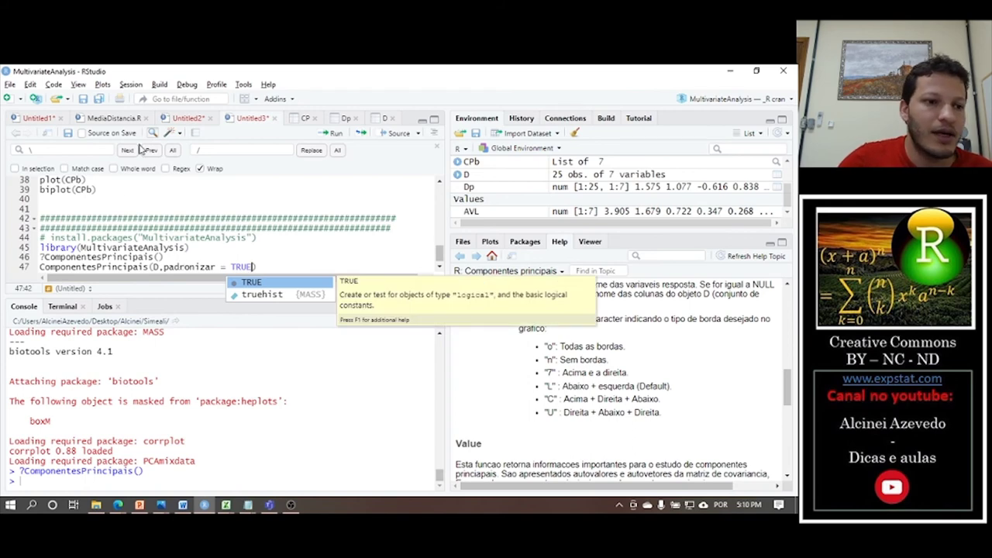
pyautogui.scroll(12, 114, 207)
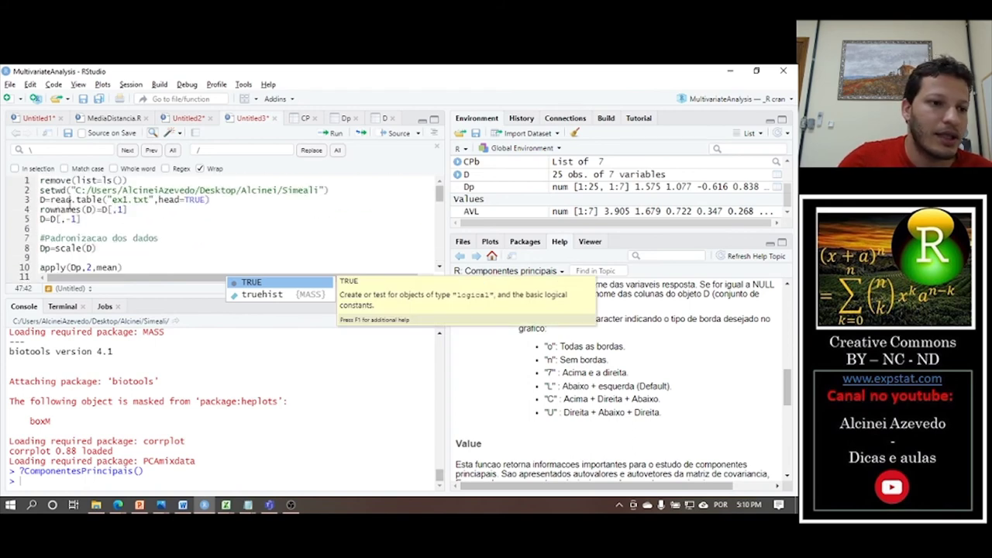
pyautogui.moveTo(93, 221); pyautogui.dragTo(35, 223)
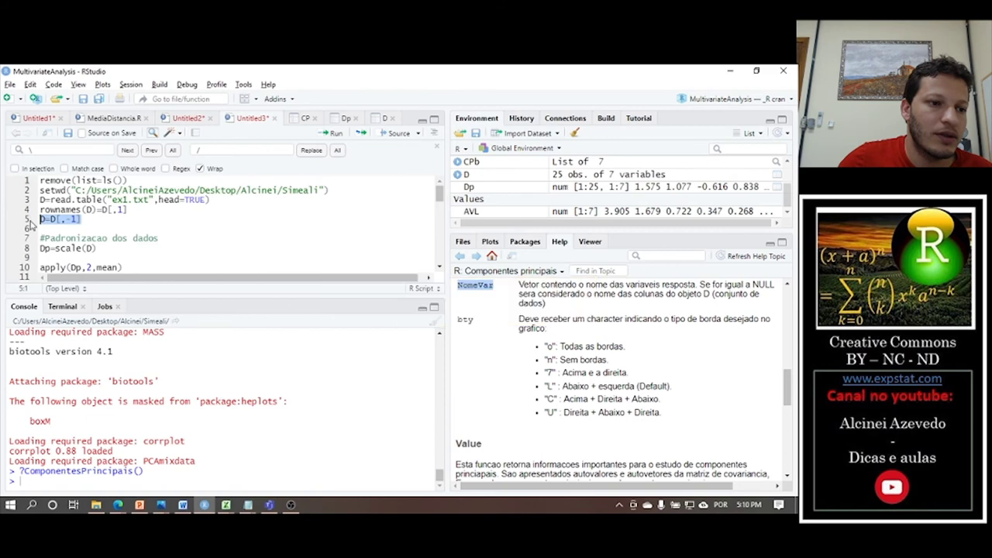
pyautogui.scroll(-12, 78, 225)
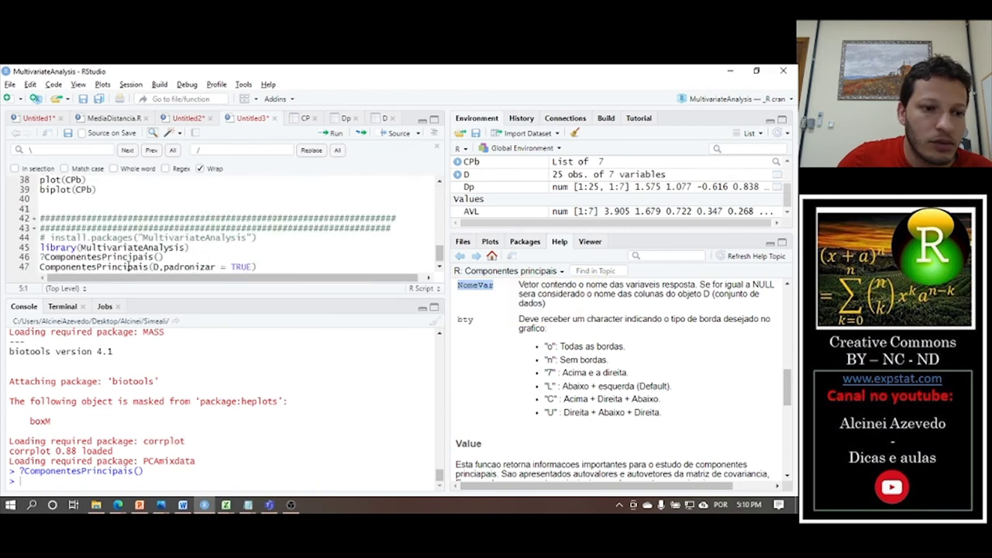
pyautogui.click(128, 267)
pyautogui.hotkey('ctrl', 'Return')
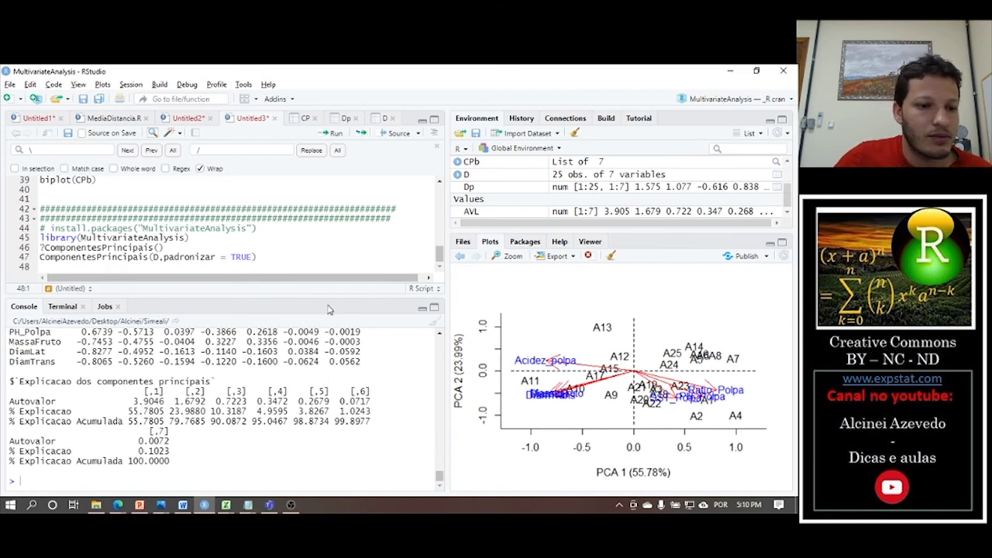
# - Enlarge the console and examine the eigenvalues, eigenvectors, component scores, variable correlations and explained variance in the ComponentesPrincipais output
pyautogui.doubleClick(327, 309)
pyautogui.scroll(15, 187, 321)
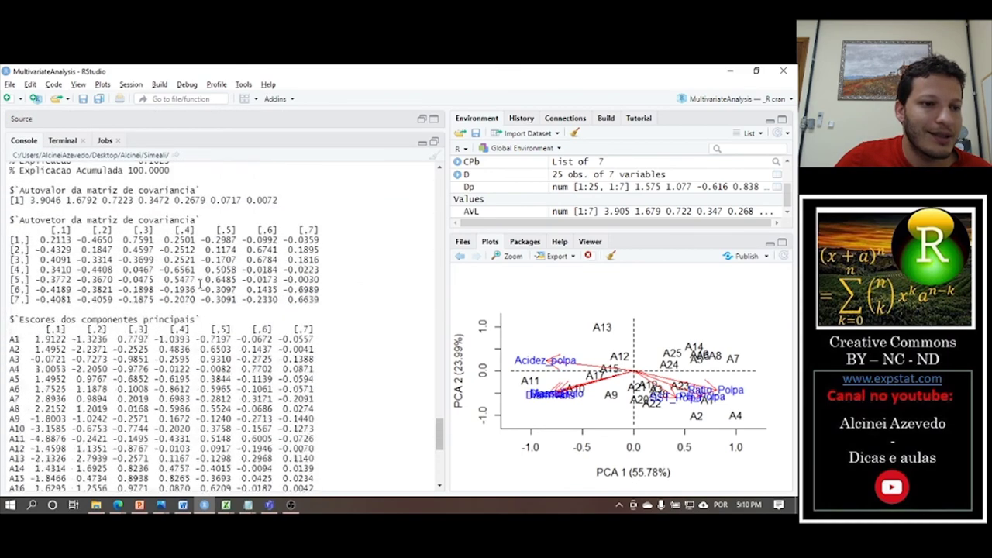
pyautogui.scroll(-5, 200, 281)
pyautogui.scroll(7, 200, 284)
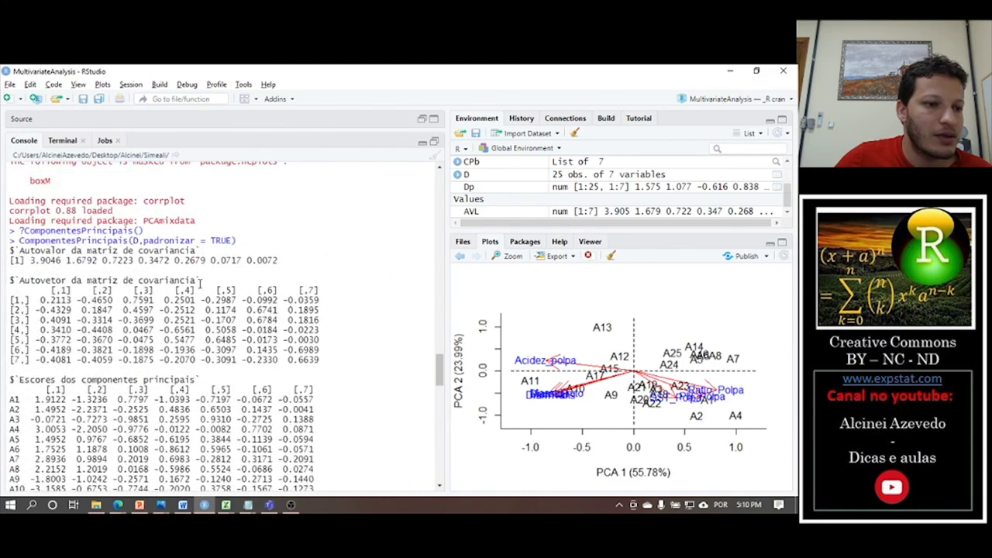
pyautogui.moveTo(32, 261); pyautogui.dragTo(282, 256)
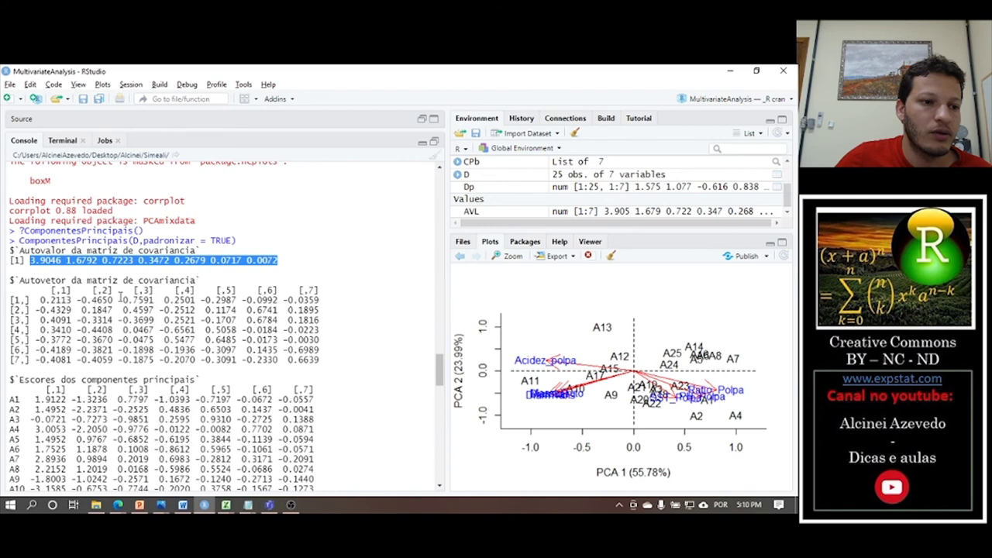
pyautogui.moveTo(53, 291); pyautogui.dragTo(359, 338)
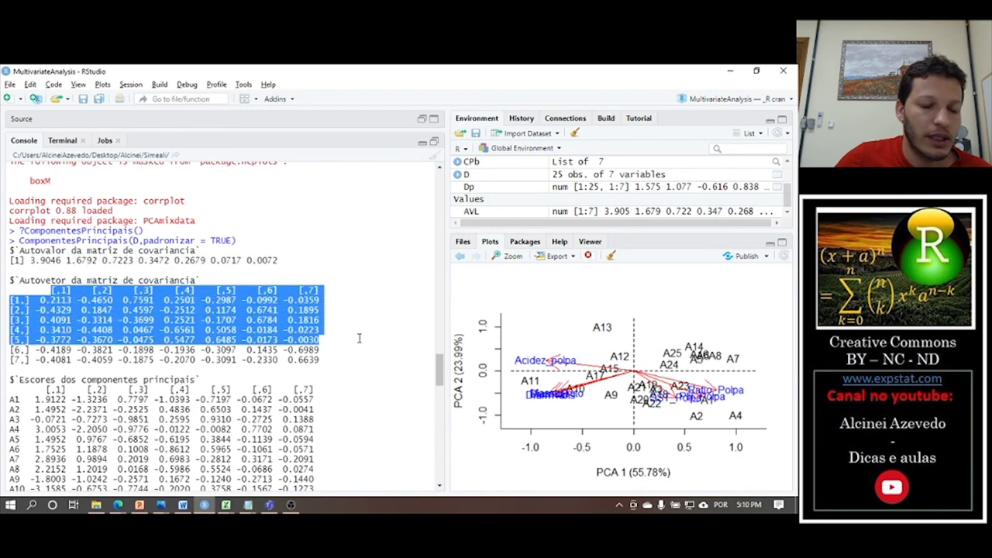
pyautogui.moveTo(13, 371); pyautogui.dragTo(349, 460)
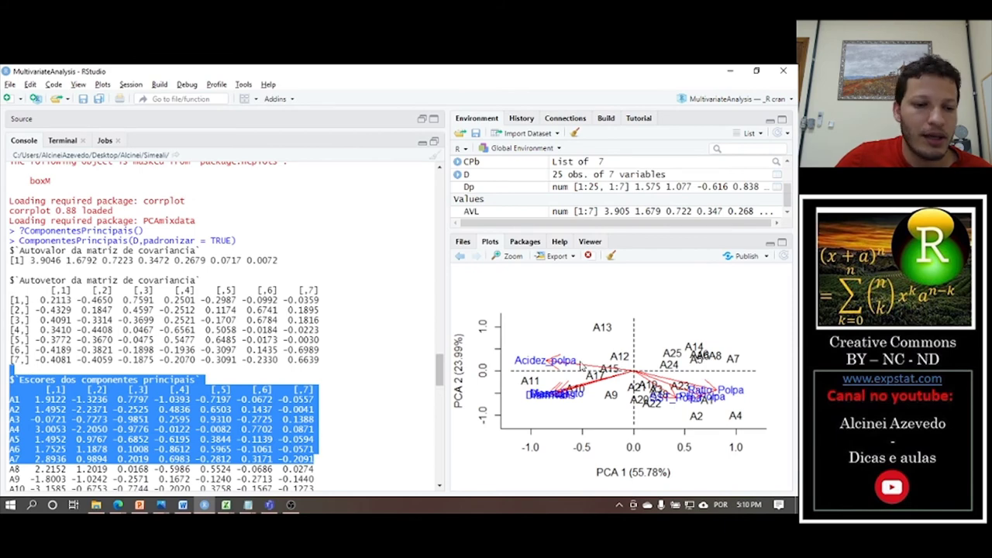
pyautogui.scroll(-10, 117, 300)
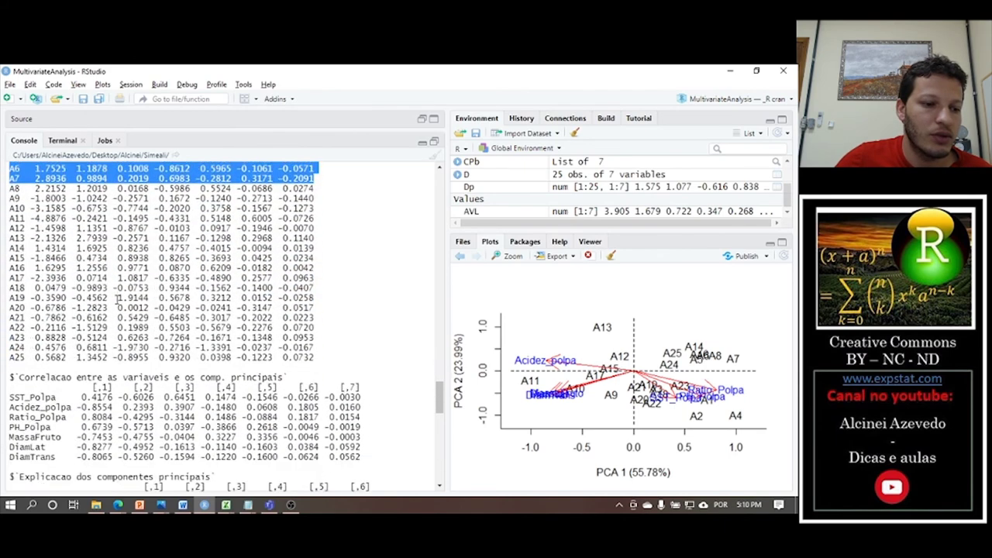
pyautogui.moveTo(20, 342); pyautogui.dragTo(312, 340)
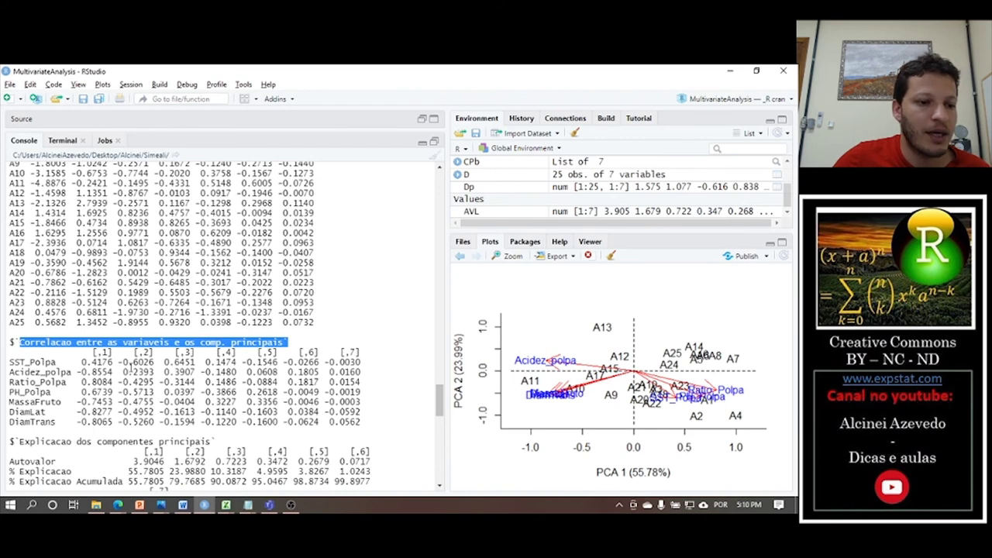
pyautogui.scroll(-1, 130, 380)
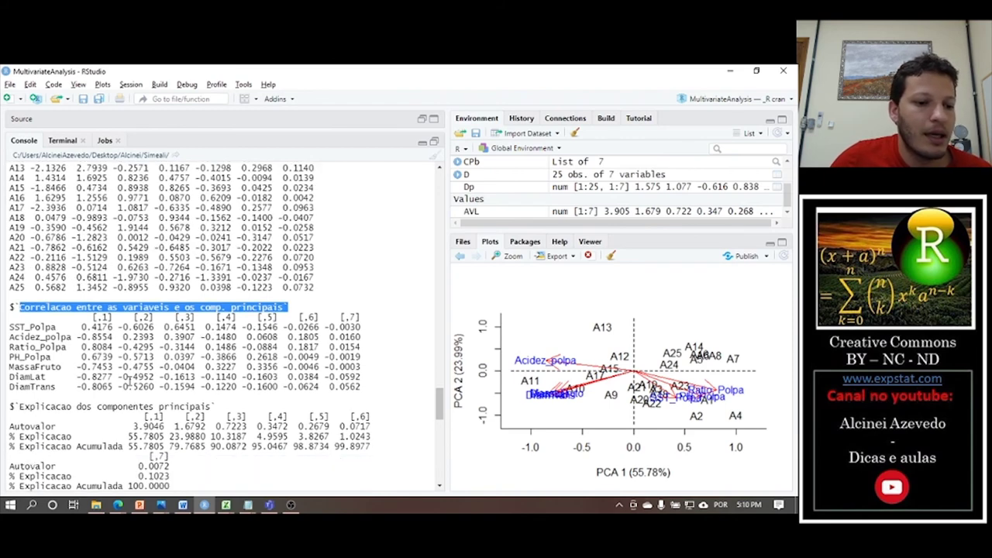
pyautogui.moveTo(136, 425); pyautogui.dragTo(380, 432)
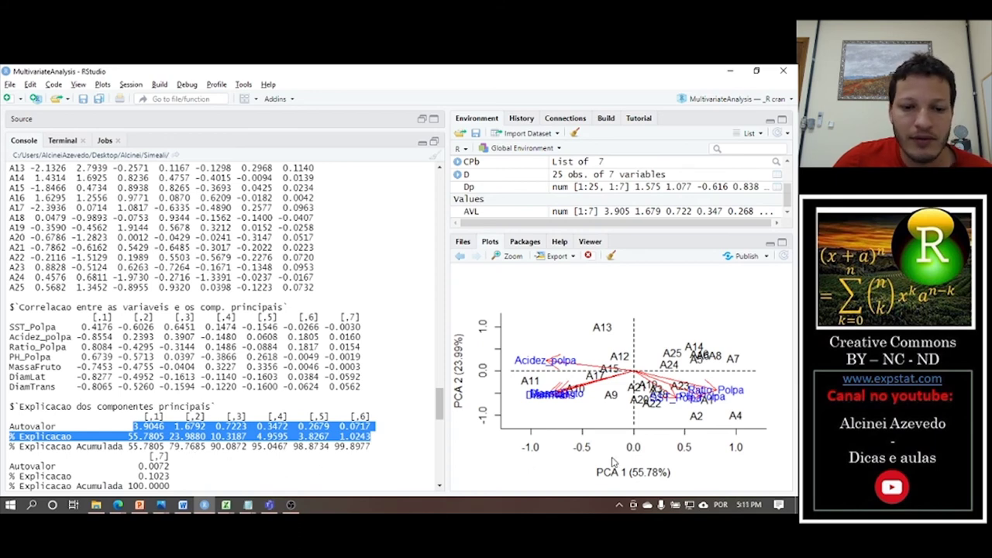
# - Look over the remaining printed results and widen the plots area to inspect the PCA 1 versus PCA 2 biplot
pyautogui.scroll(-3, 158, 372)
pyautogui.scroll(-1, 157, 372)
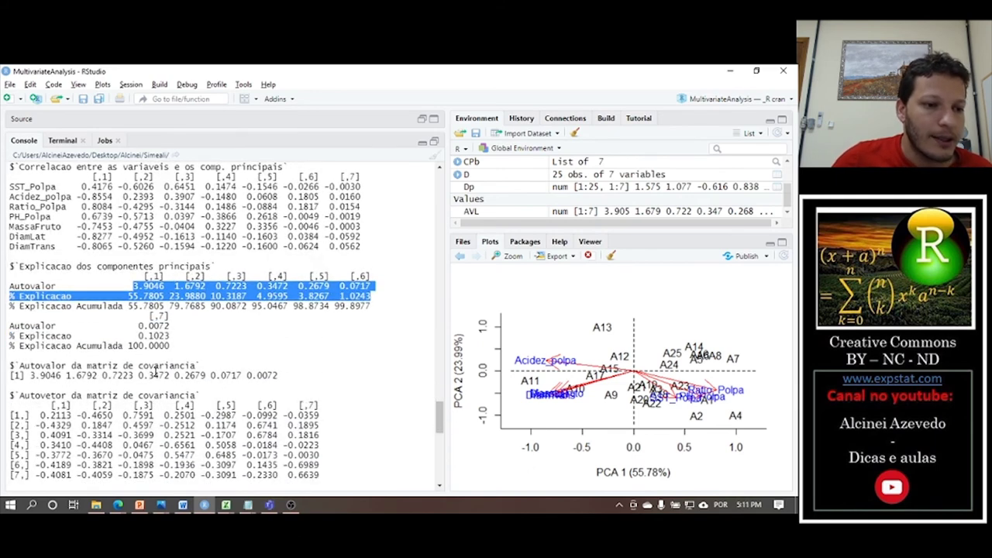
pyautogui.scroll(-14, 157, 372)
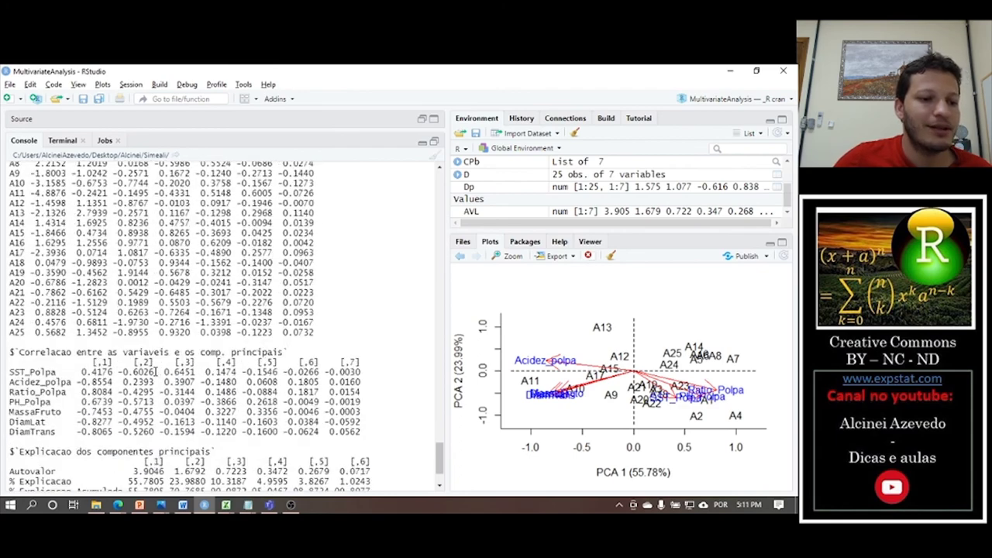
pyautogui.scroll(18, 310, 369)
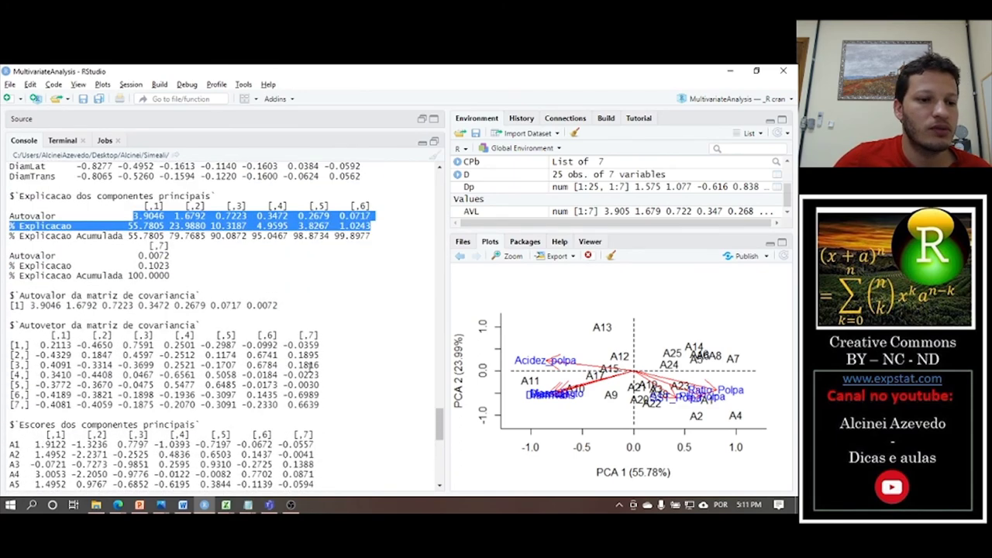
pyautogui.scroll(12, 309, 369)
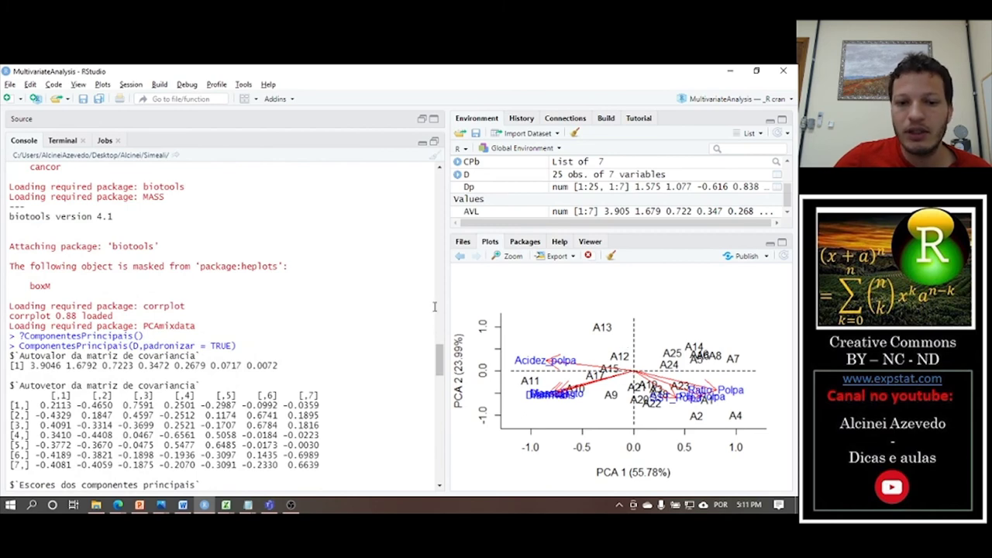
pyautogui.moveTo(445, 306); pyautogui.dragTo(298, 314)
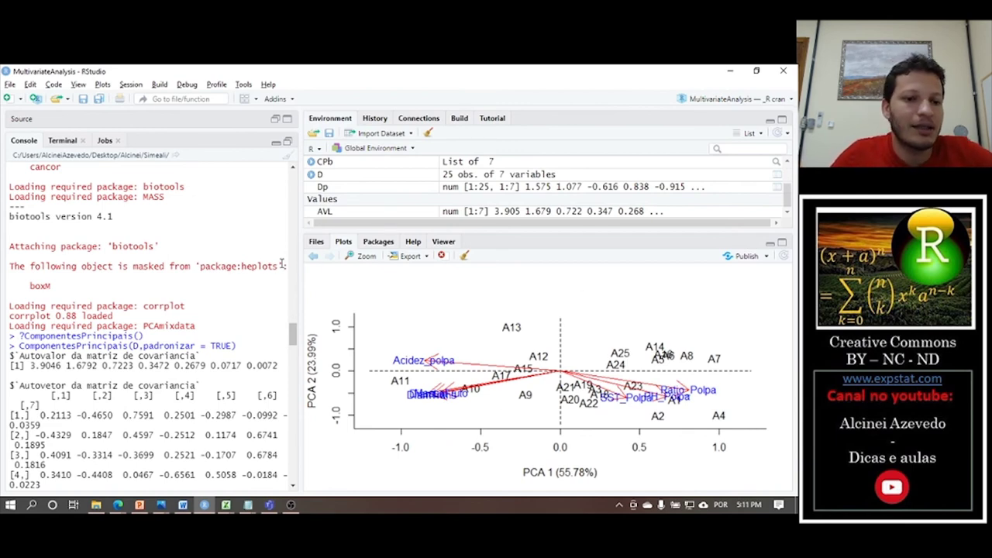
pyautogui.moveTo(301, 288); pyautogui.dragTo(372, 289)
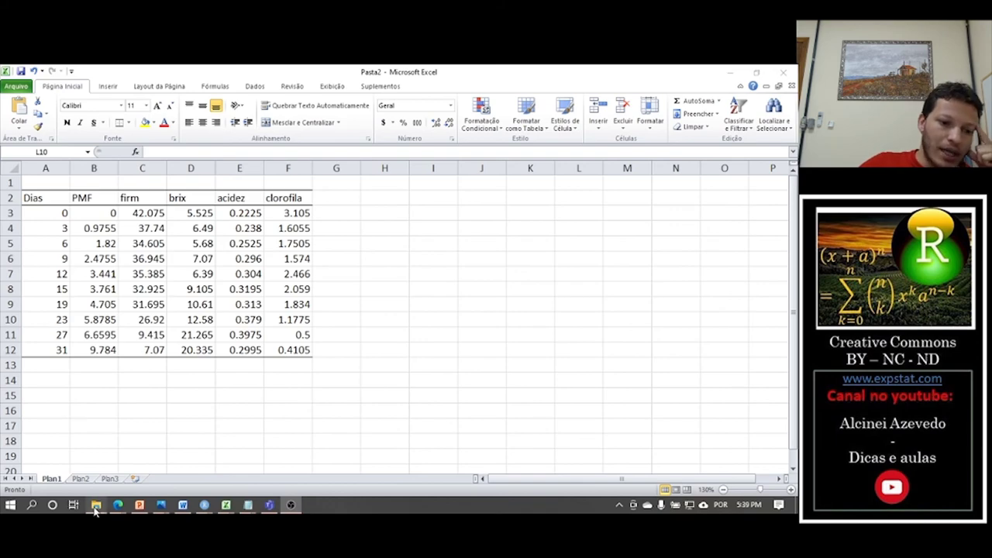
# - Switch to the Simeali folder in File Explorer, view the contents of ex2.txt in Notepad and close the file
pyautogui.moveTo(96, 510)
pyautogui.click(95, 468)
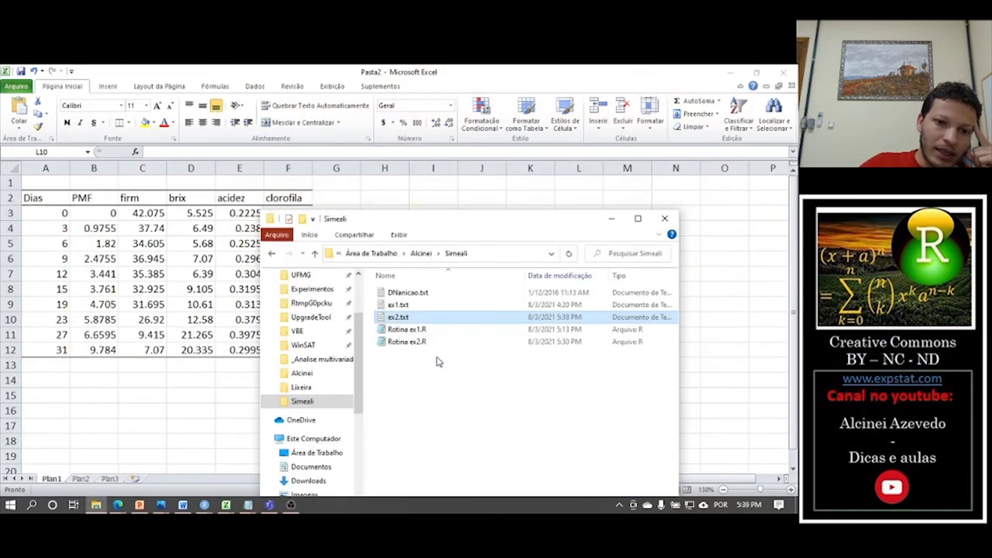
pyautogui.doubleClick(400, 318)
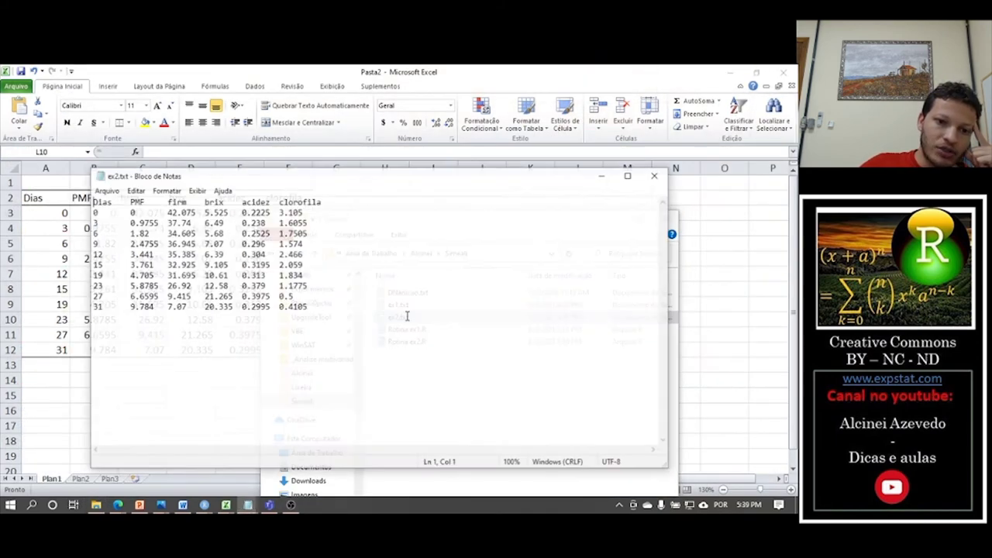
pyautogui.click(654, 177)
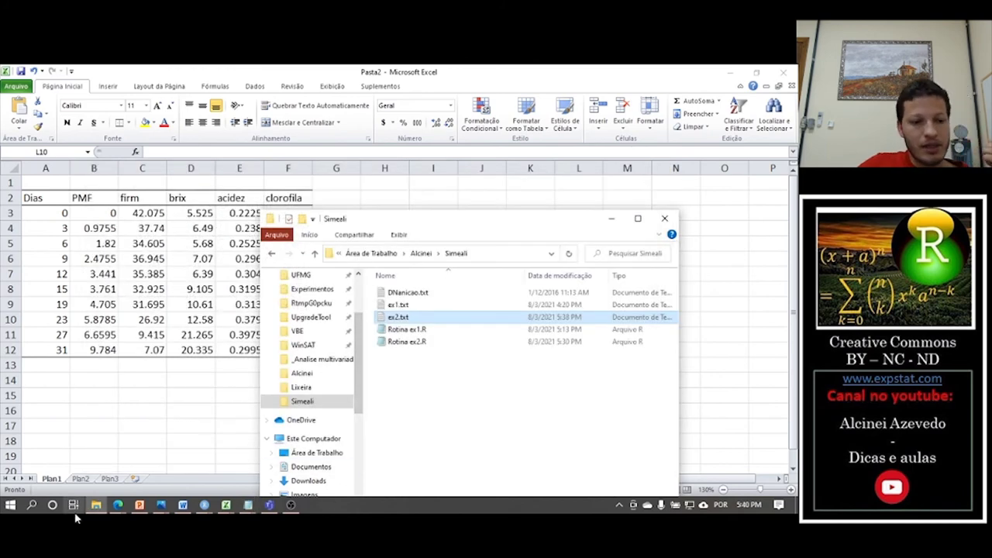
# - Switch to the browser, open the CursoSimeali2021 GitHub repository from the ExpStat Cursos page and view its ZIP download option
pyautogui.moveTo(117, 514)
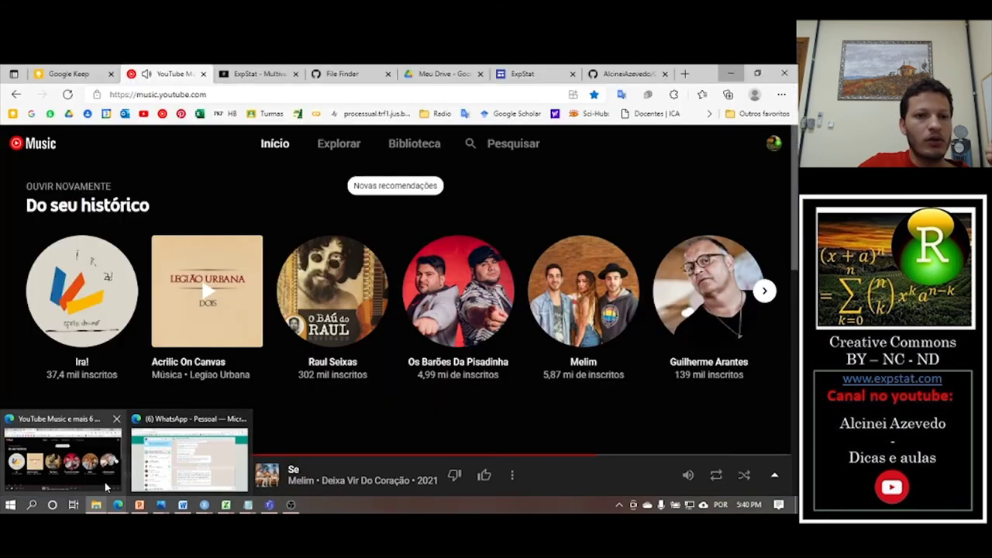
pyautogui.click(107, 486)
pyautogui.click(508, 73)
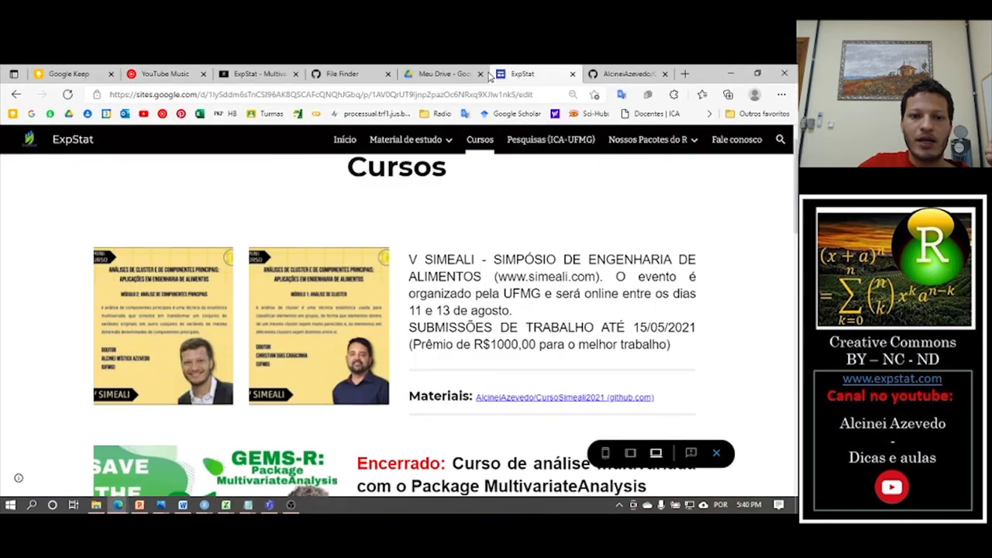
pyautogui.click(534, 397)
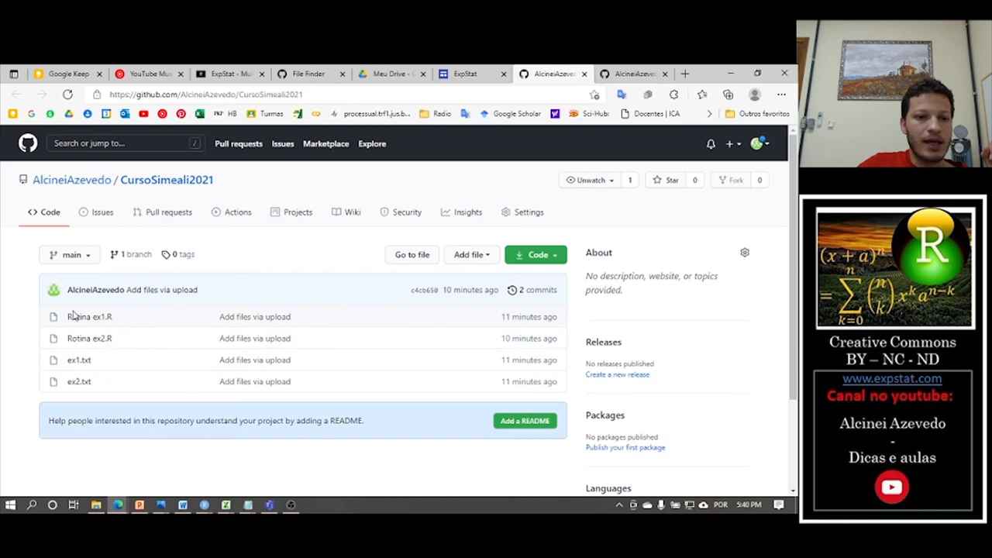
pyautogui.click(549, 260)
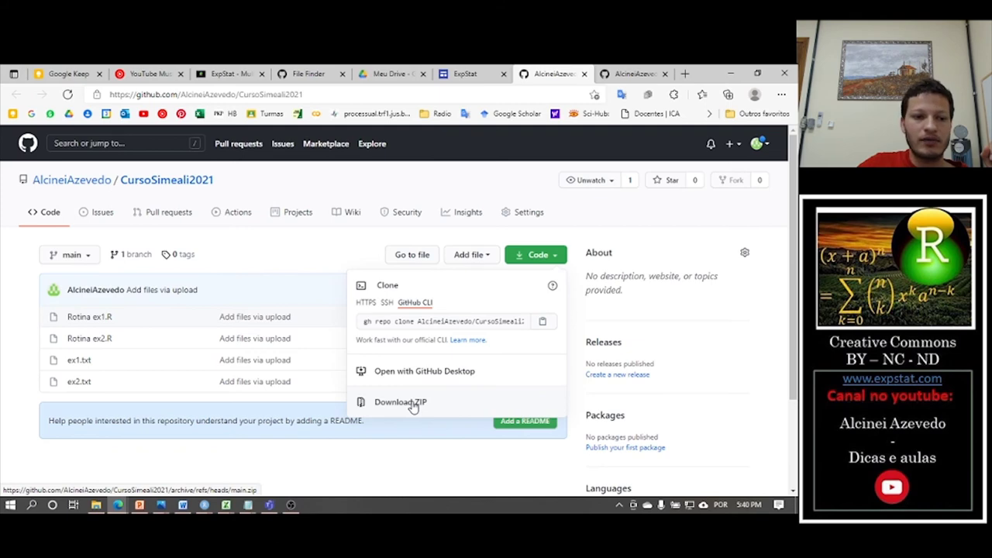
# - Copy the full path of the Simeali folder in File Explorer and return to the Rotina ex2.R script in RStudio
pyautogui.click(96, 505)
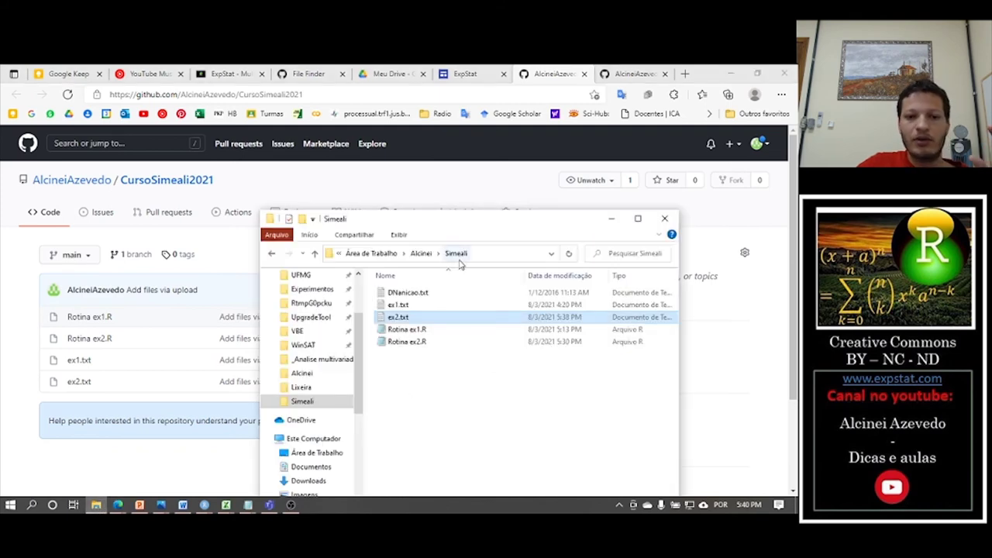
pyautogui.click(520, 254)
pyautogui.hotkey('ctrl', 'c')
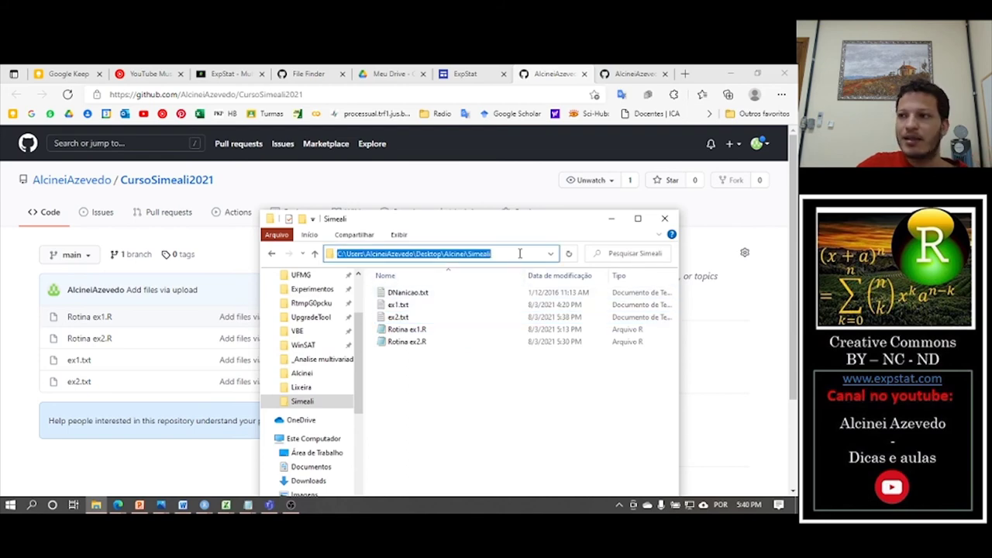
pyautogui.click(211, 509)
pyautogui.click(177, 469)
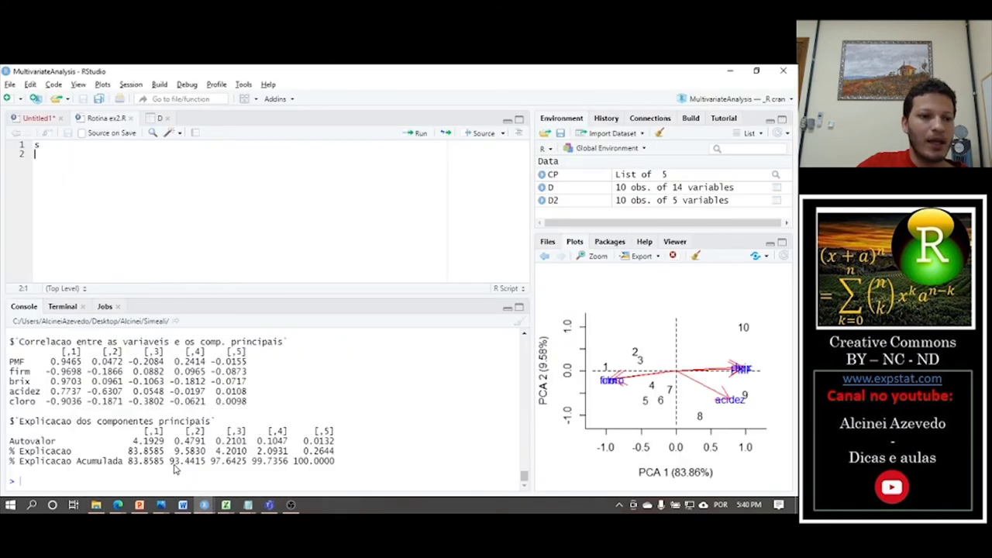
# - Replace the stray s on line 1 of the script with remove(list=ls()) and run it
pyautogui.moveTo(41, 145); pyautogui.dragTo(22, 148)
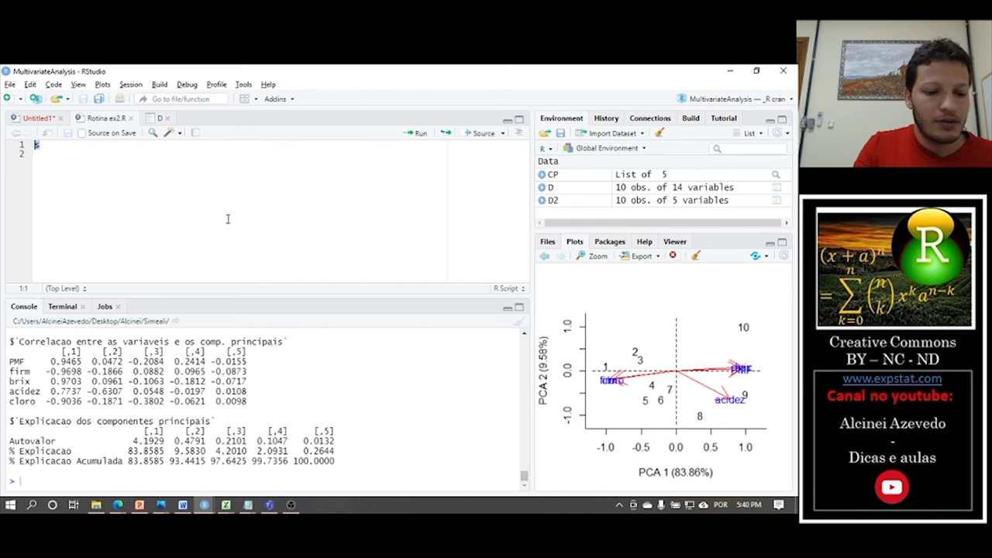
pyautogui.write('remove')
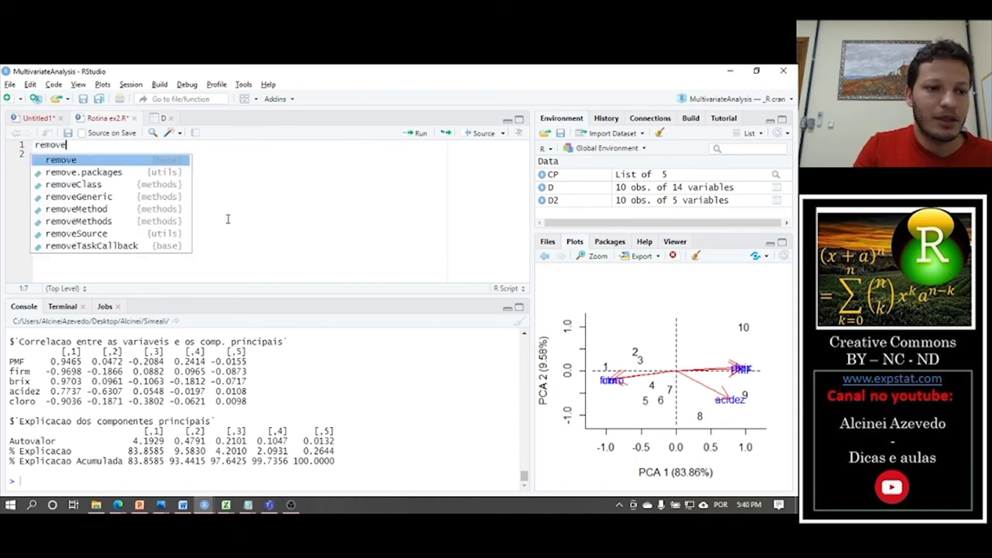
pyautogui.write('(lis')
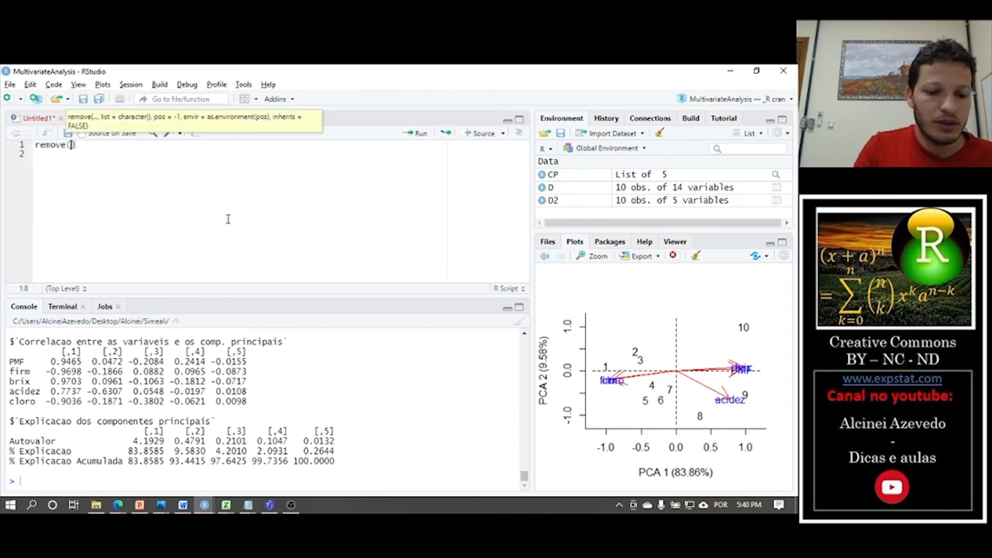
pyautogui.write('t=ls(')
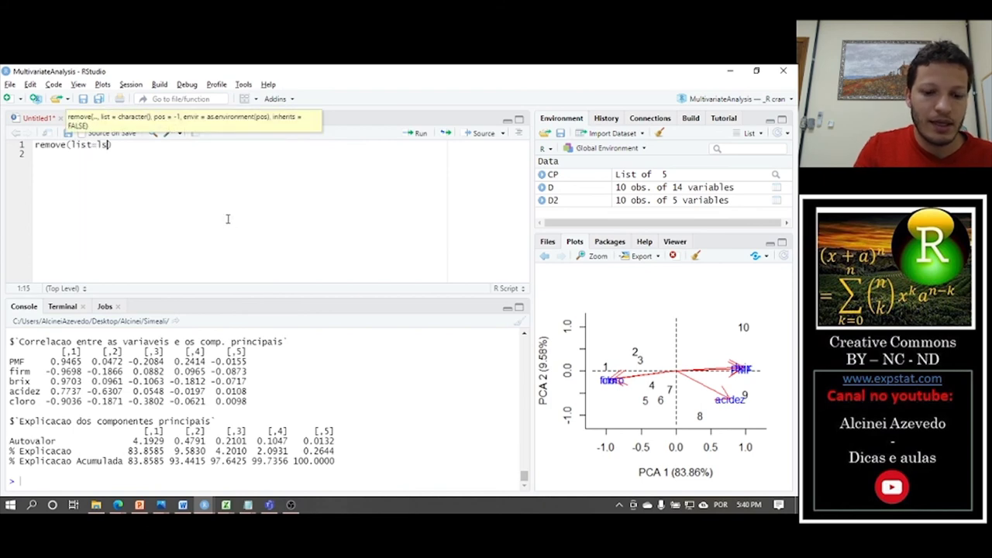
pyautogui.hotkey('ctrl', 'Return')
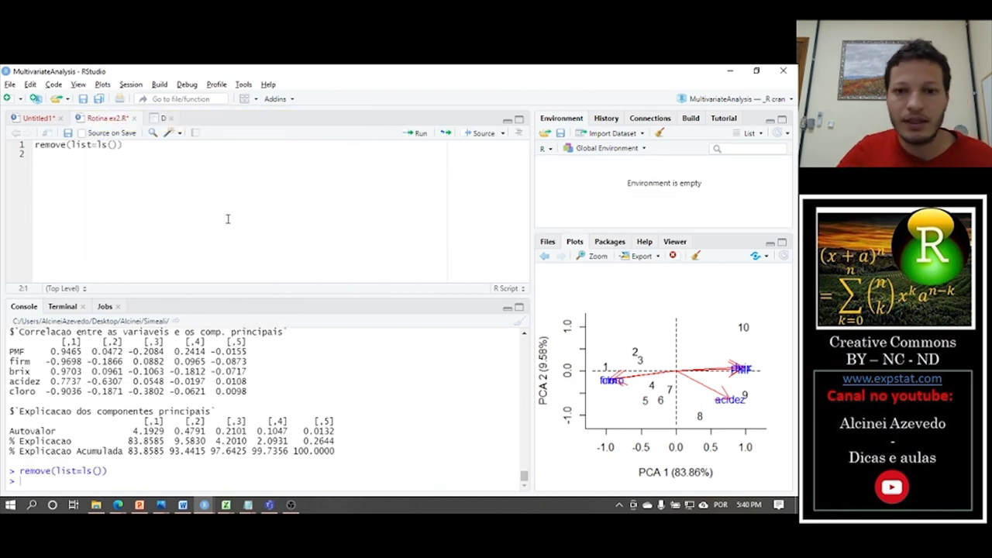
# - Clear all plots in the plot history and empty the console
pyautogui.click(695, 258)
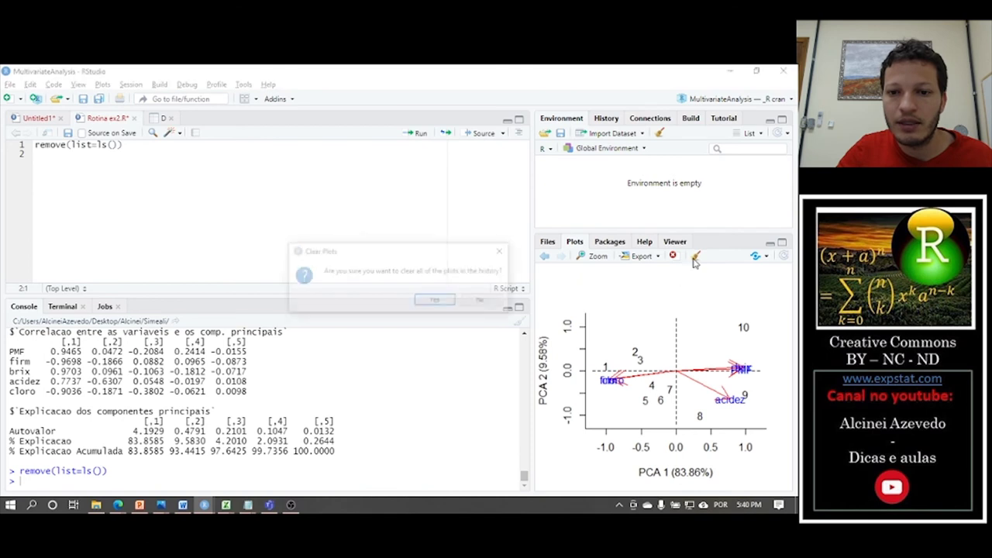
pyautogui.click(425, 302)
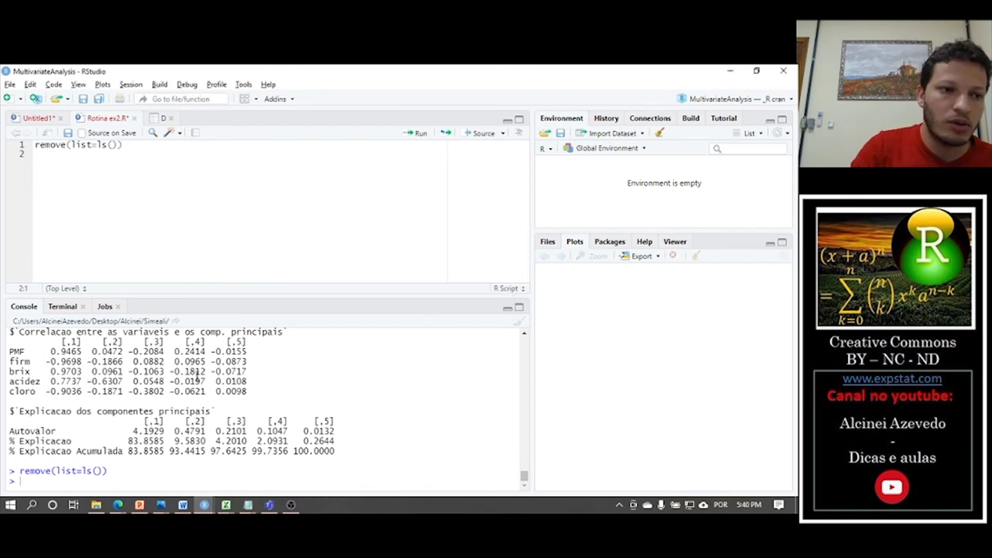
pyautogui.hotkey('ctrl', 'l')
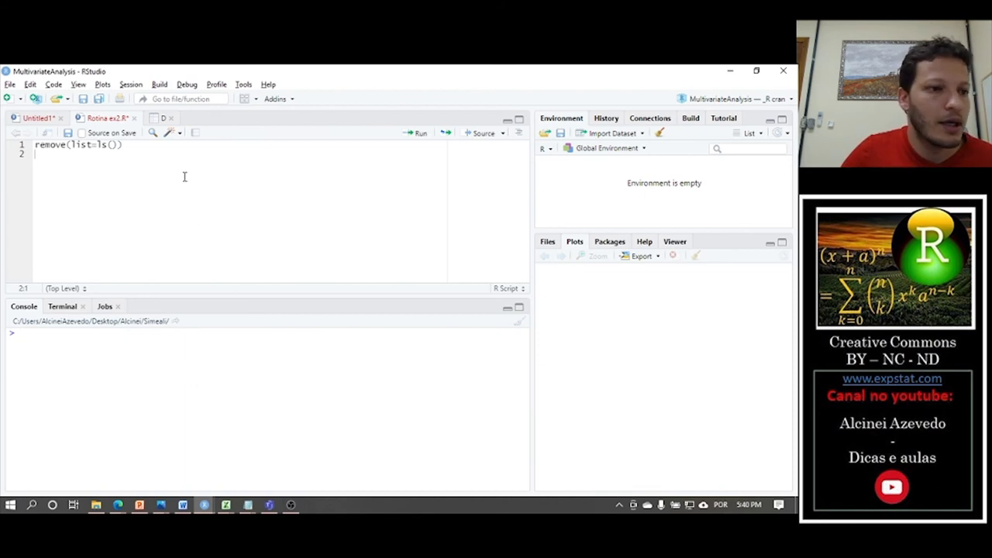
# - Add a setwd() line with the copied Simeali folder path, replace all its backslashes with forward slashes, and run it
pyautogui.write('setwd("')
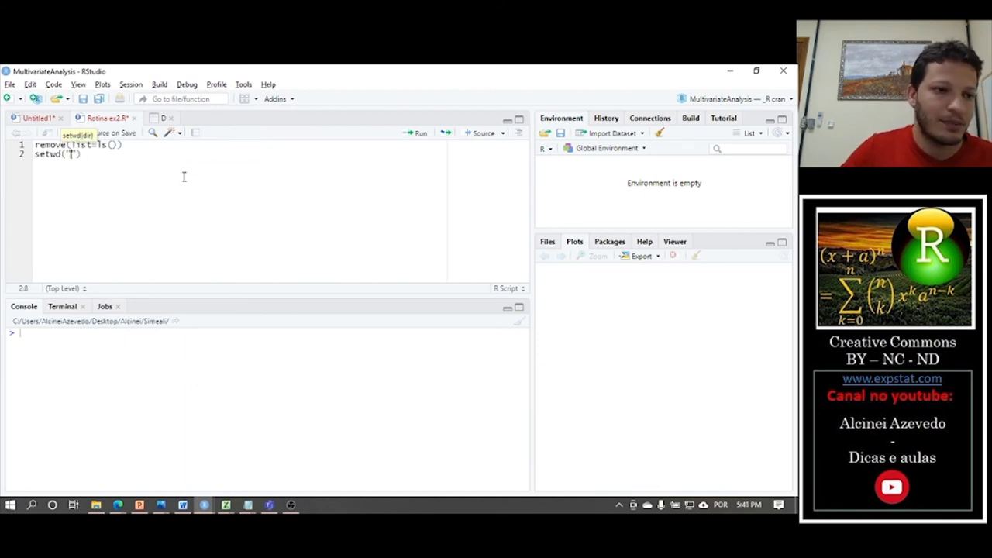
pyautogui.hotkey('ctrl', 'v')
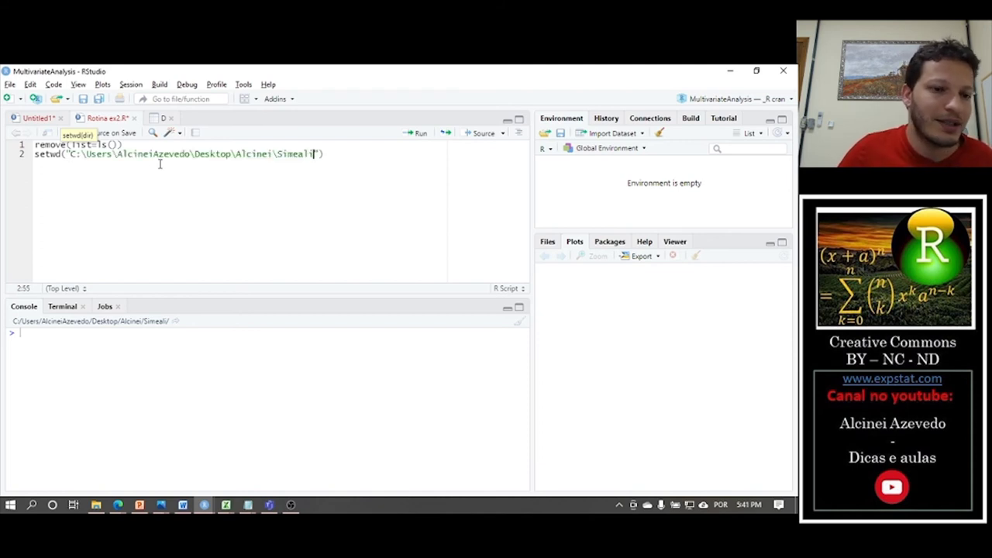
pyautogui.click(82, 154)
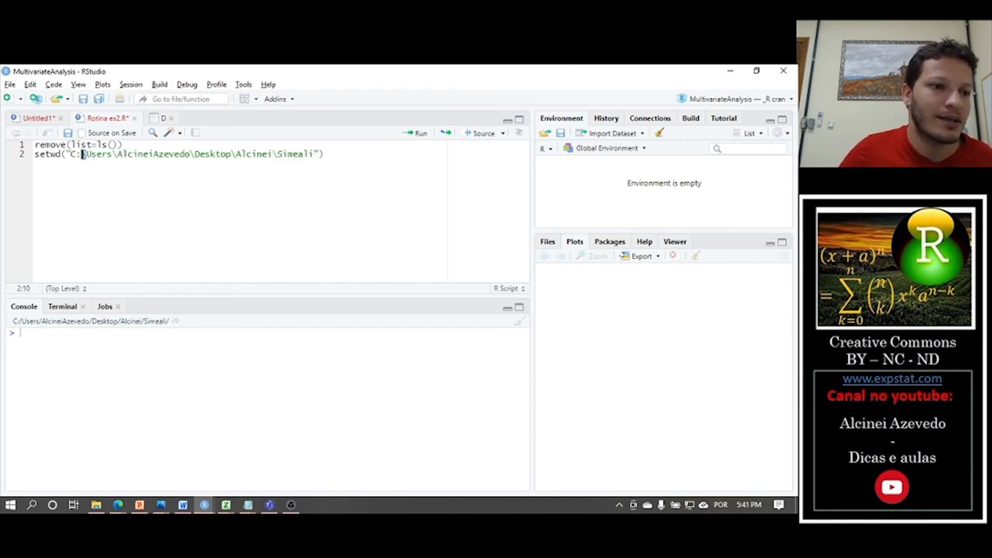
pyautogui.click(152, 137)
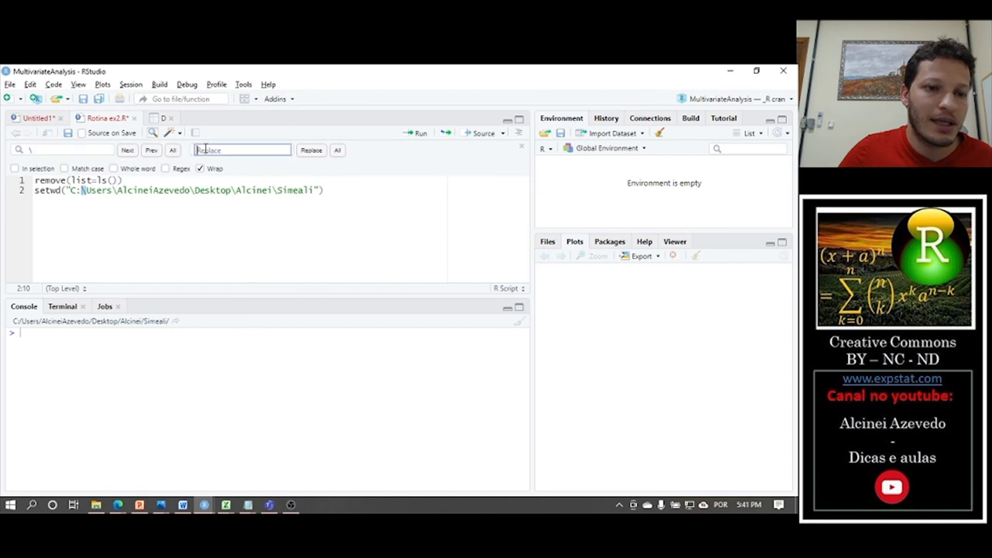
pyautogui.click(217, 149)
pyautogui.write('/')
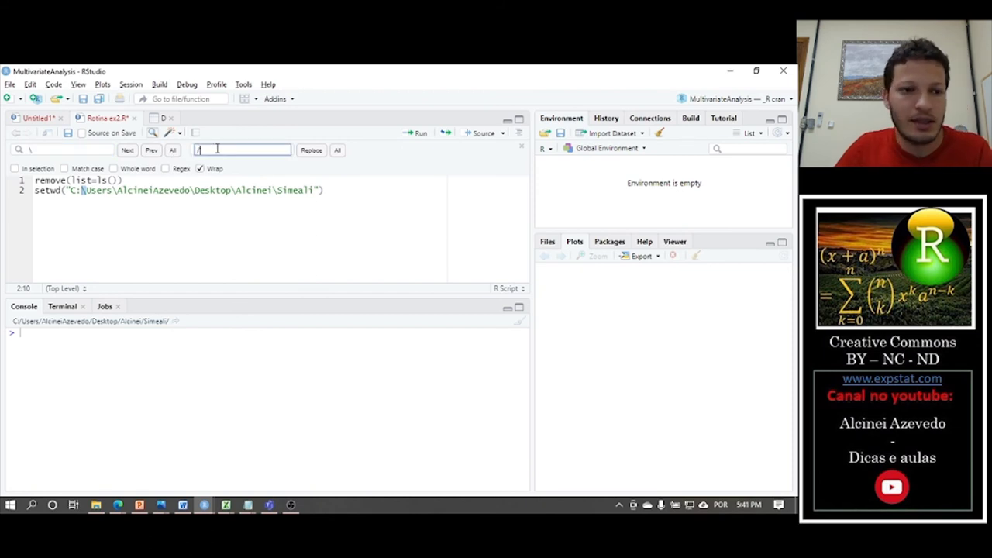
pyautogui.click(338, 152)
pyautogui.click(427, 301)
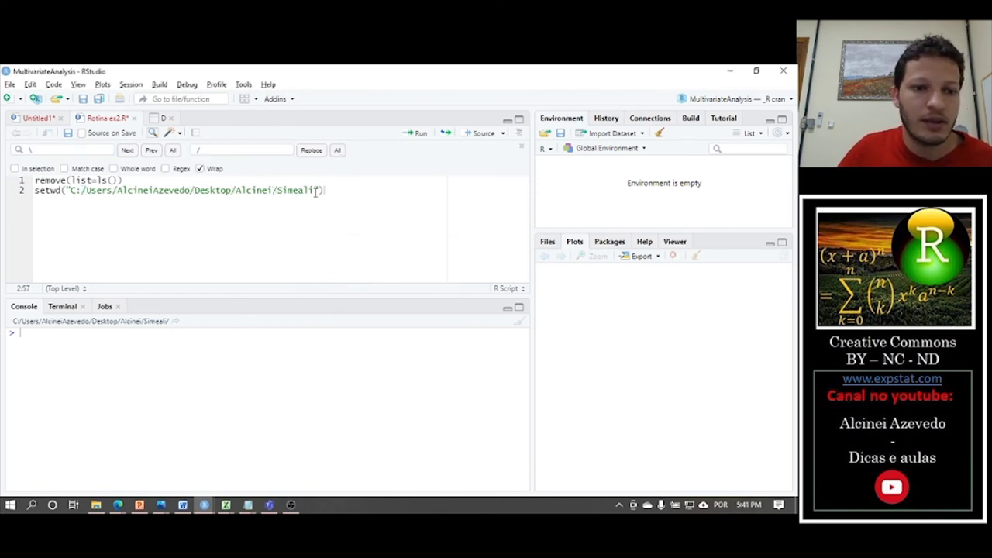
pyautogui.hotkey('ctrl', 'Return')
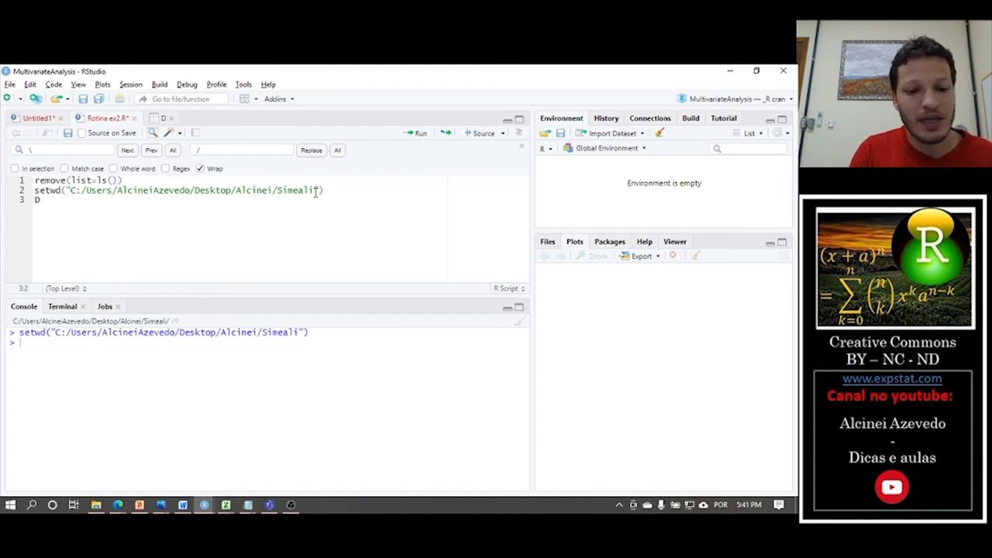
# - Write D=read.table("ex2.txt",head=TRUE) on line 3 of the script and run it
pyautogui.write('read.table')
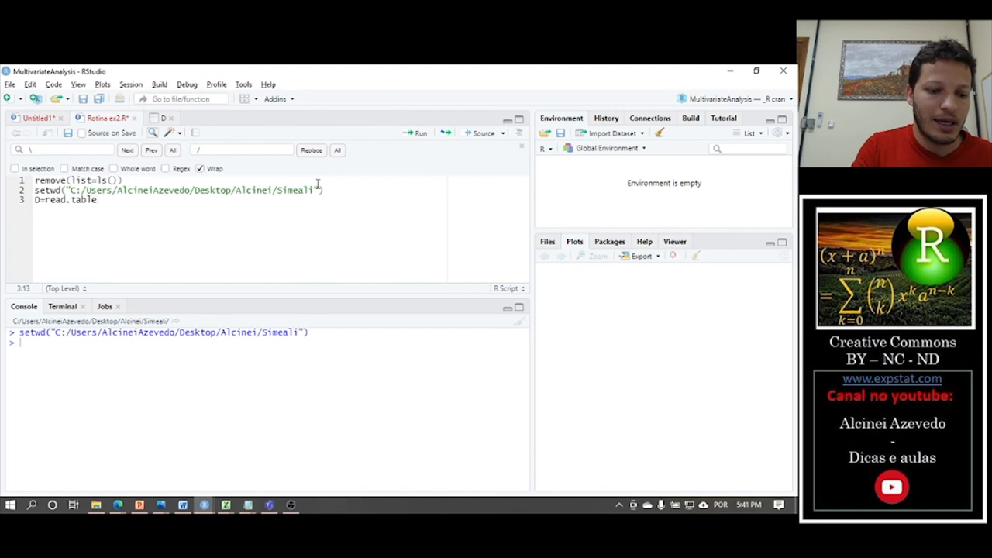
pyautogui.write('("')
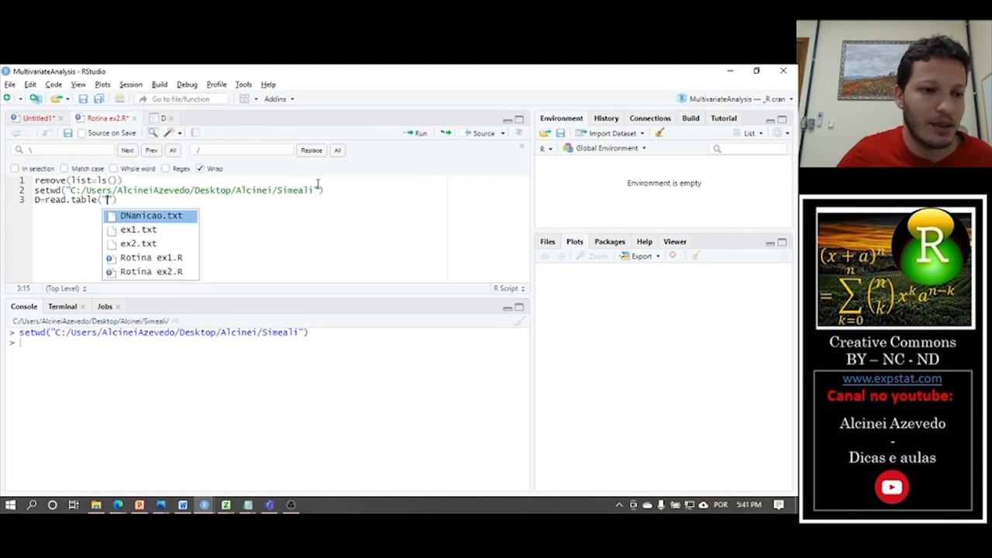
pyautogui.click(157, 243)
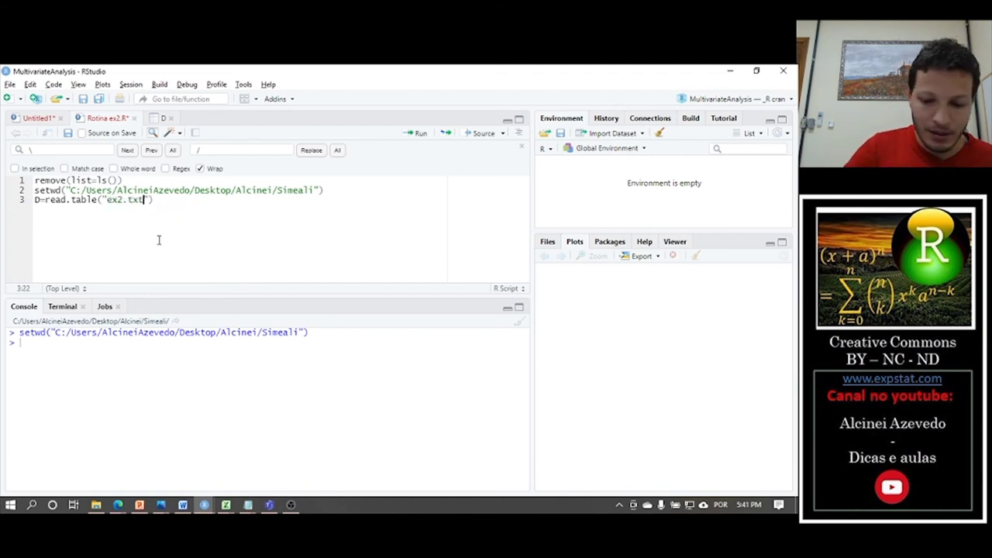
pyautogui.write(',h')
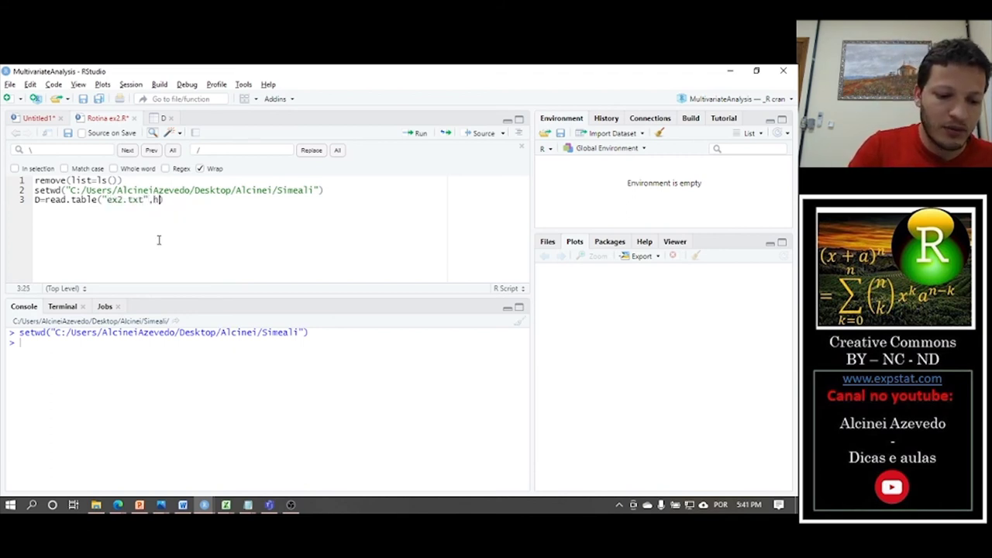
pyautogui.write('ead')
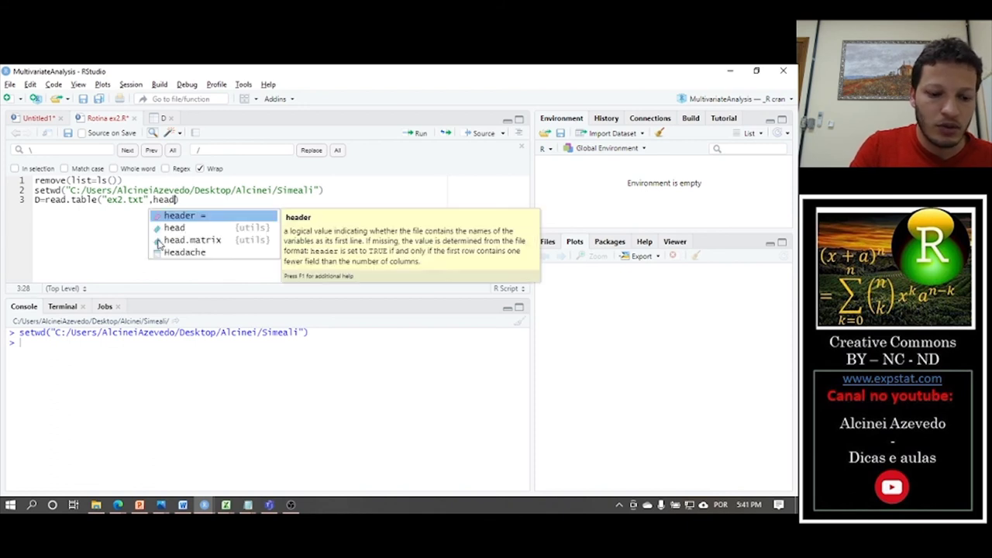
pyautogui.write('=TRUE')
pyautogui.hotkey('ctrl', 'Return')
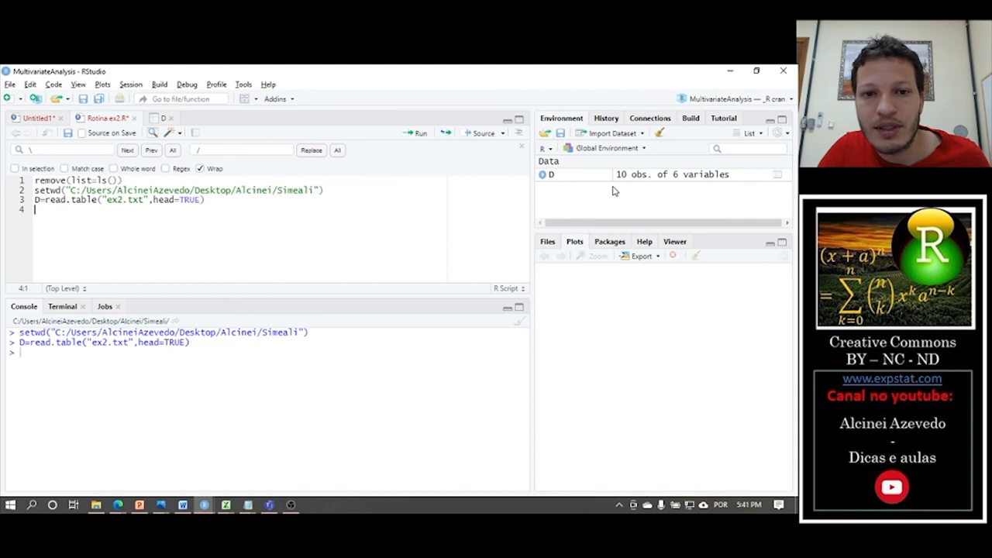
# - Expand data frame D in the environment and enlarge that area to check the structure of all its variables
pyautogui.click(543, 176)
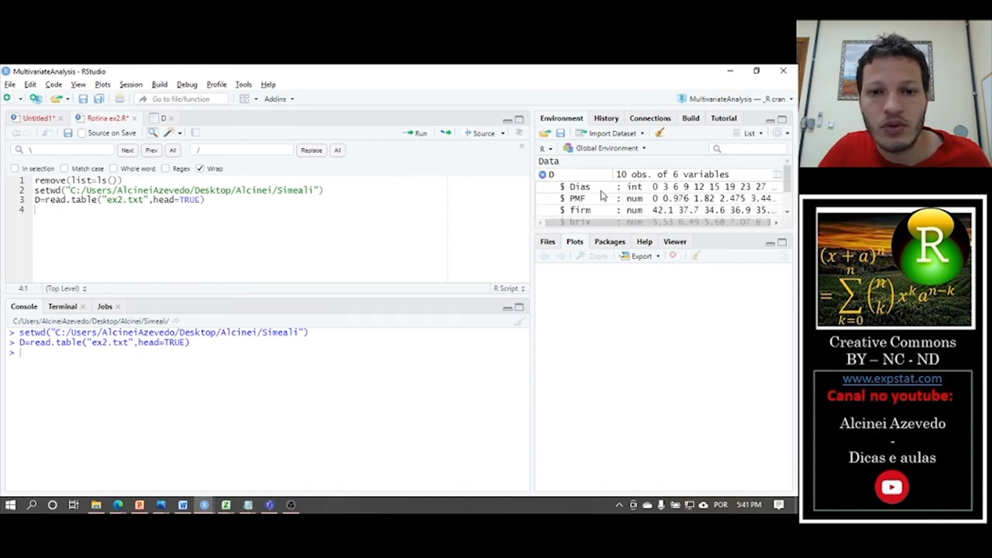
pyautogui.moveTo(615, 230); pyautogui.dragTo(628, 266)
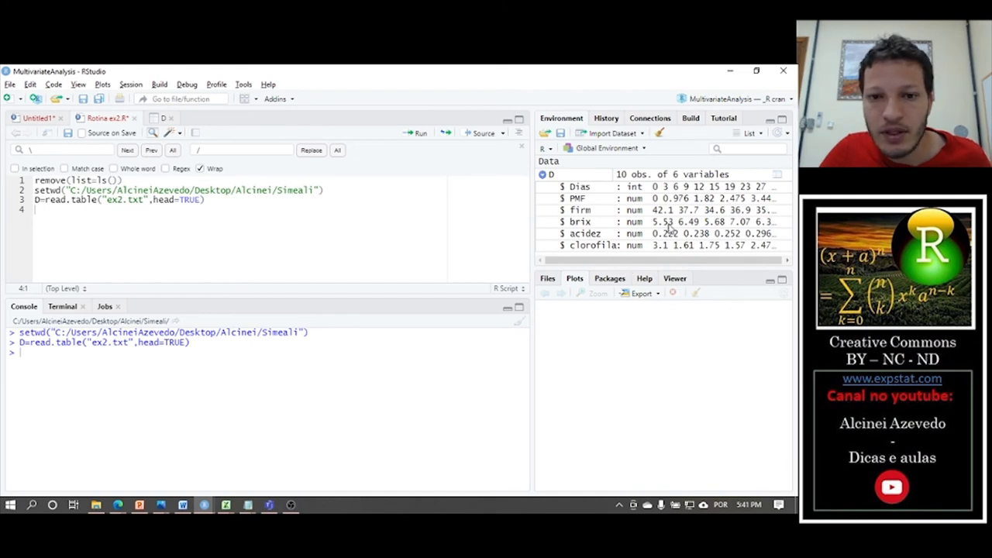
pyautogui.moveTo(641, 265); pyautogui.dragTo(641, 290)
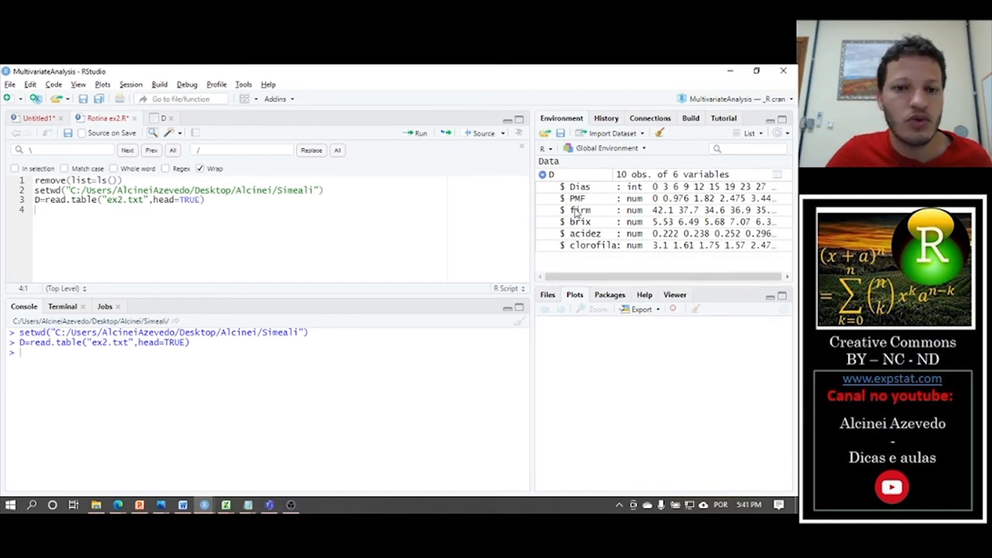
# - Open D in the data viewer and look through its rows, including the Dias column
pyautogui.click(632, 175)
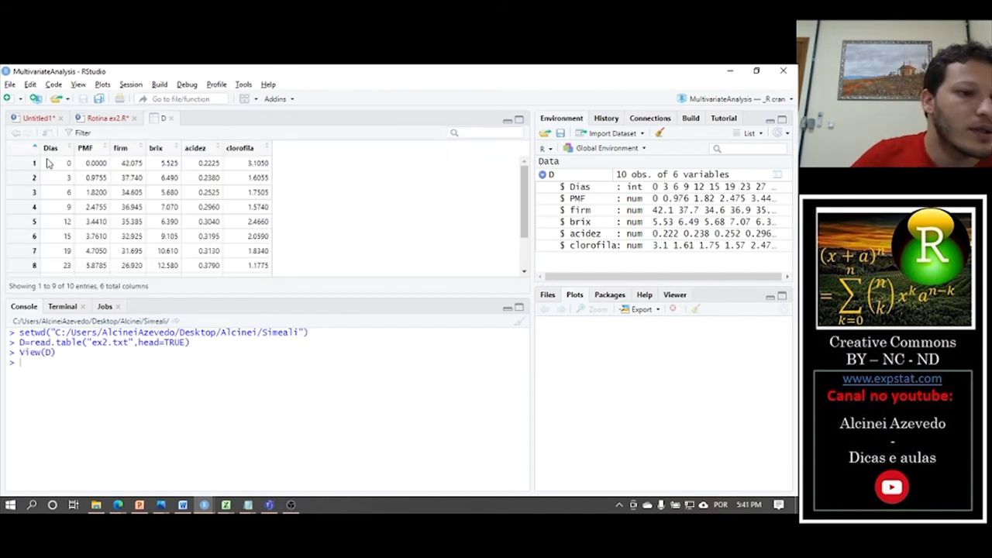
pyautogui.scroll(-2, 89, 198)
pyautogui.scroll(2, 88, 224)
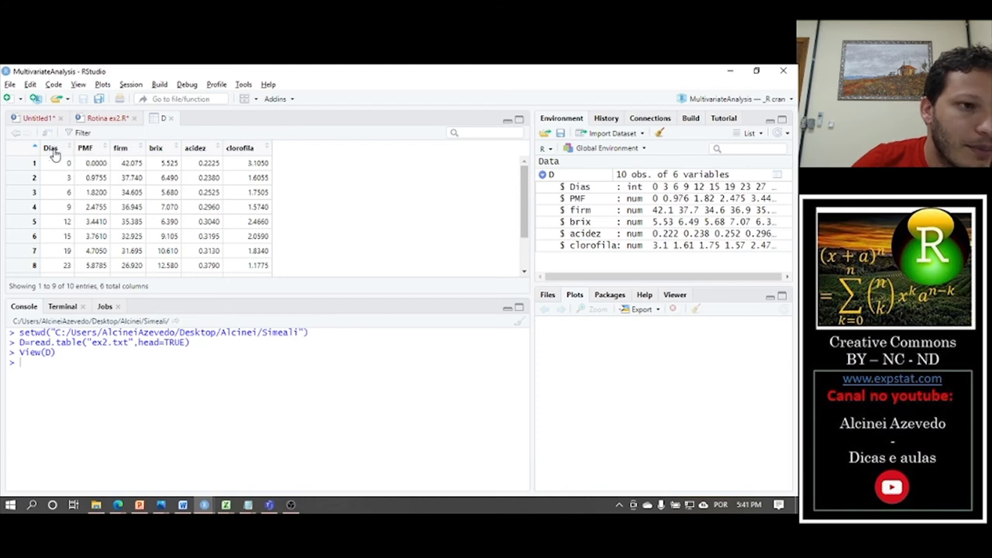
pyautogui.scroll(-2, 59, 245)
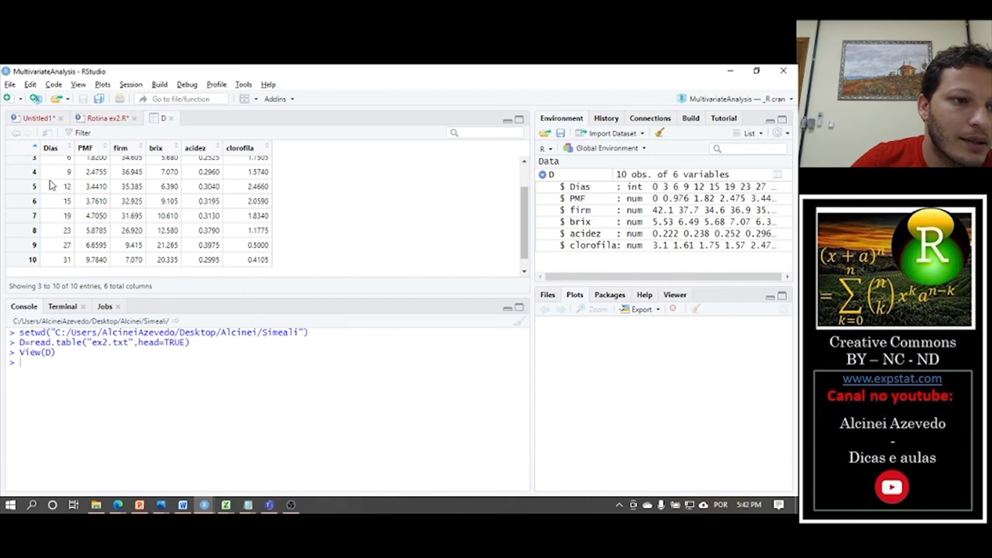
pyautogui.scroll(2, 50, 184)
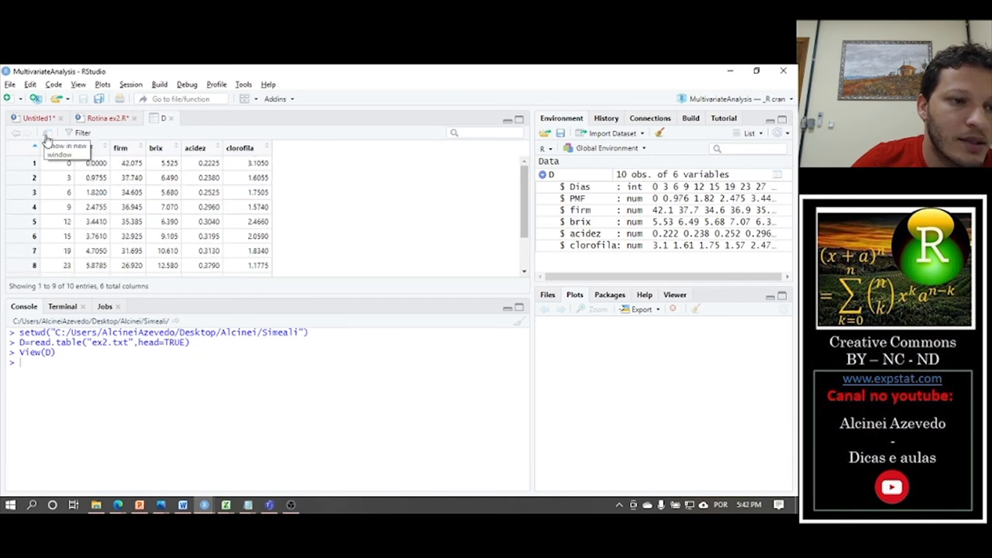
# - Write rownames(D)=D[,1] on line 4 of the Rotina ex2.R script, run it, and check D's row names in the data viewer
pyautogui.click(108, 119)
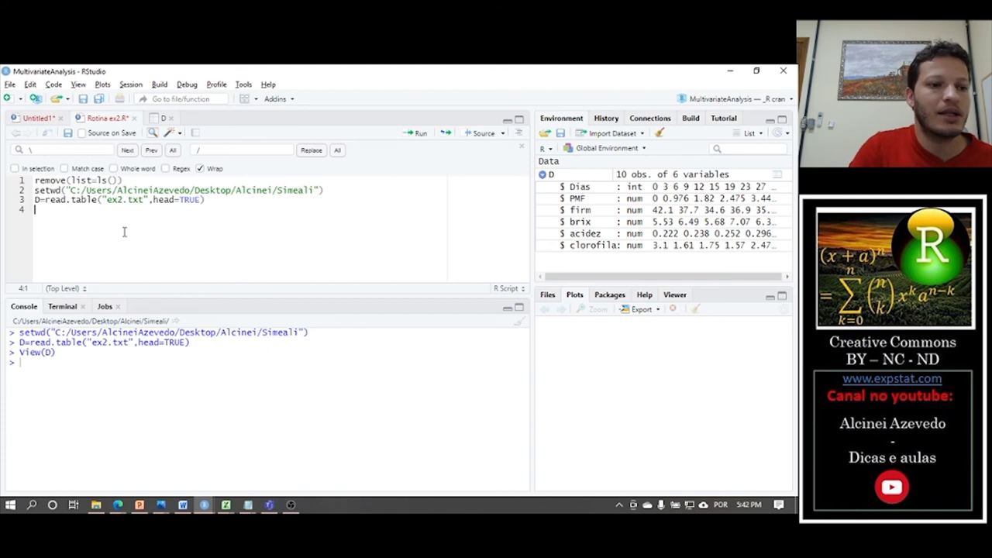
pyautogui.write('owna')
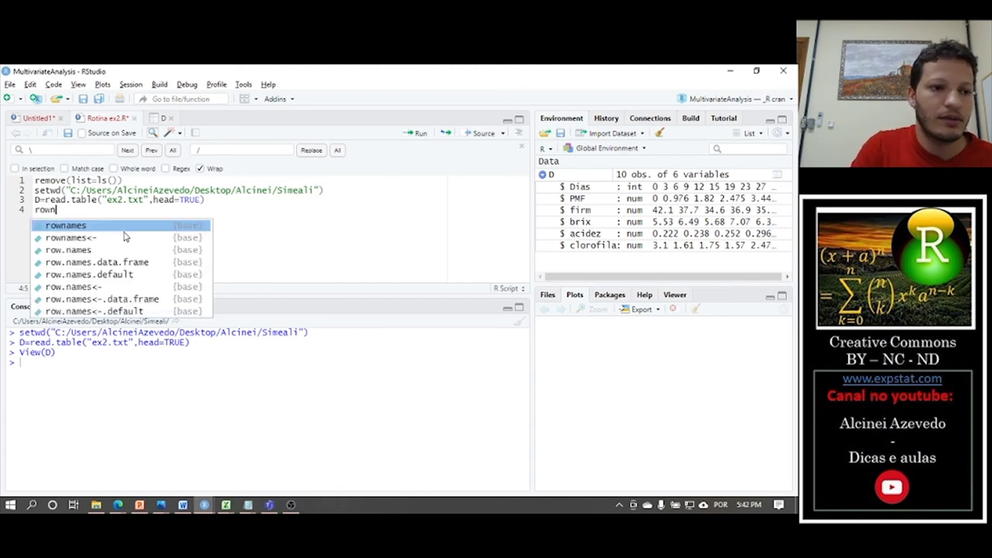
pyautogui.press('Tab')
pyautogui.write('D)')
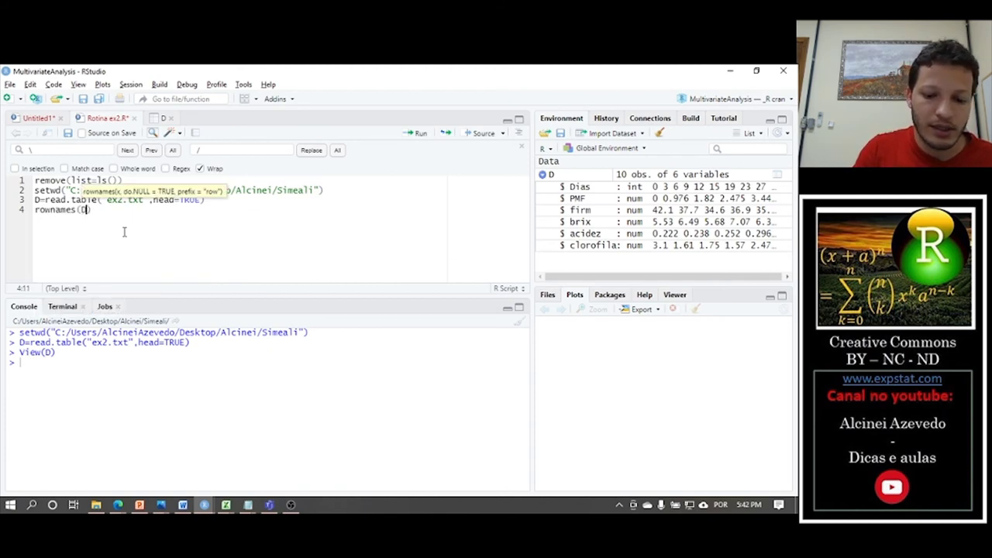
pyautogui.write('=D[,')
pyautogui.write('1')
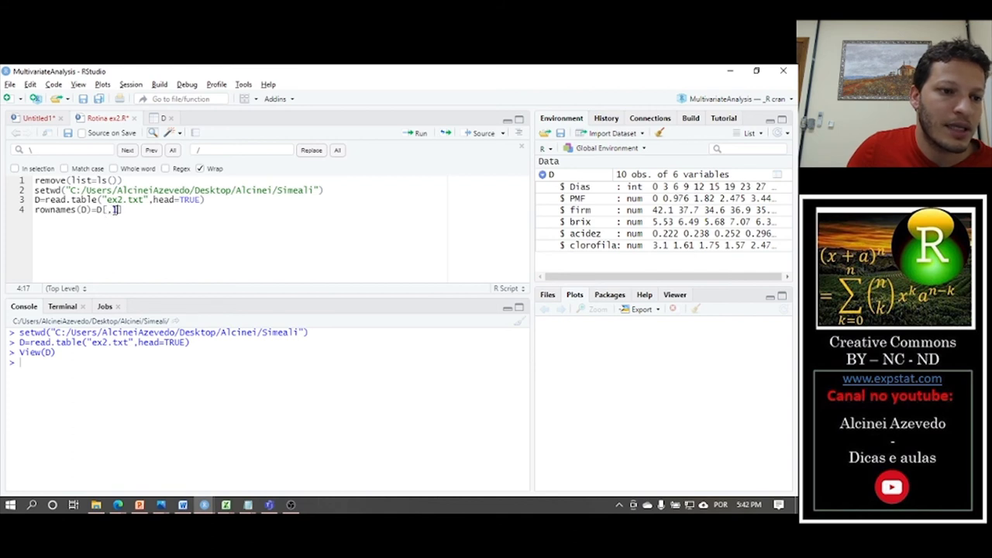
pyautogui.hotkey('ctrl', 'Return')
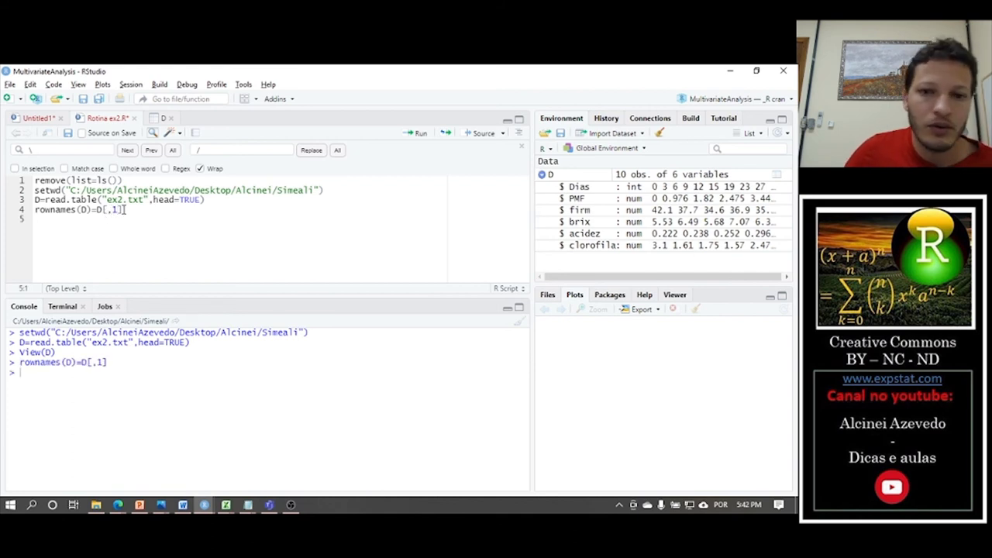
pyautogui.click(158, 119)
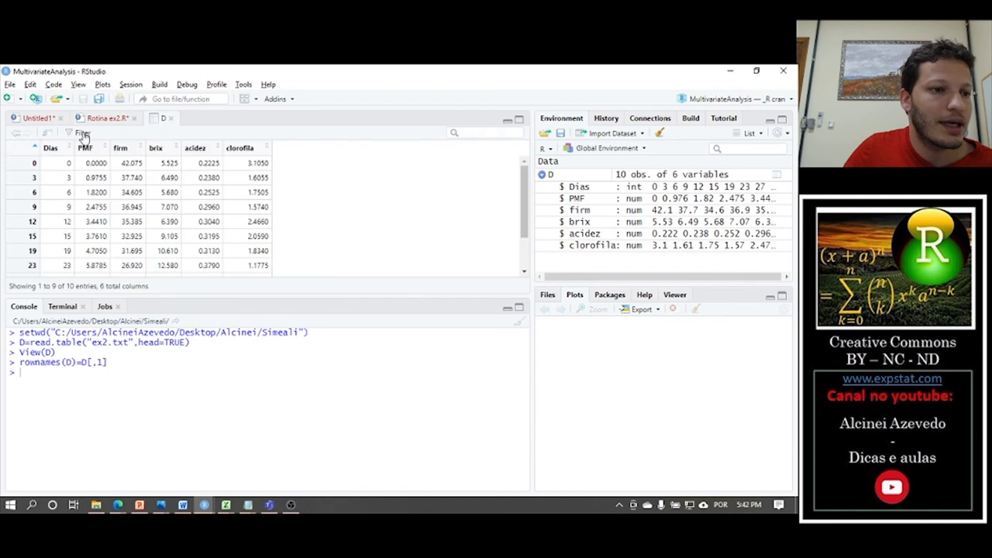
pyautogui.scroll(-1, 35, 183)
pyautogui.scroll(1, 12, 250)
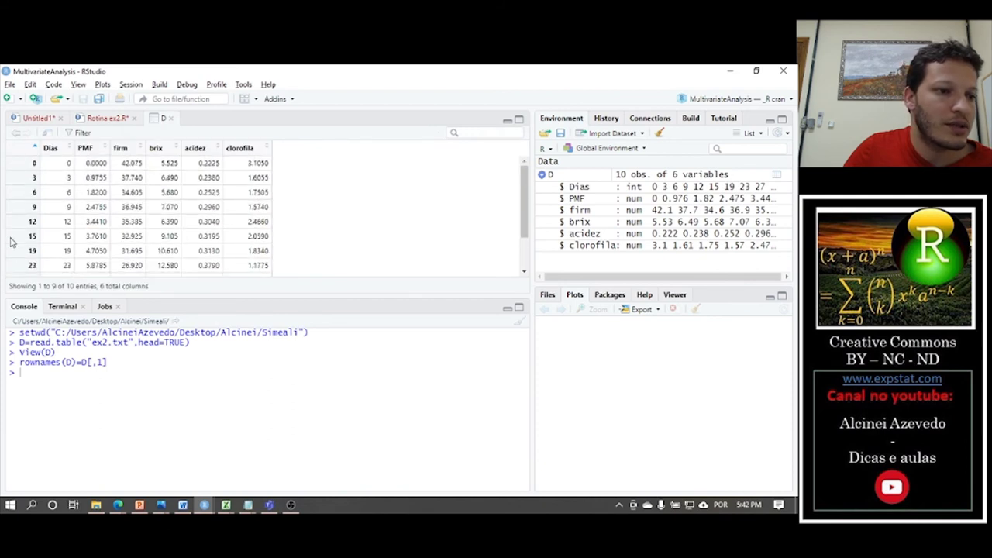
pyautogui.scroll(-1, 11, 217)
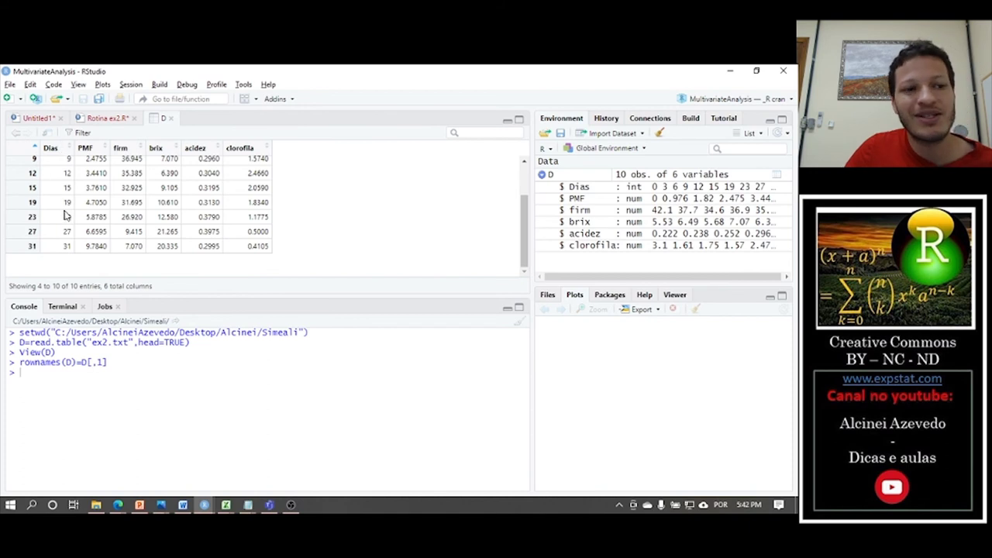
# - Add D=D[,-1] on line 5 of the script, run it, and check D in the data viewer
pyautogui.click(106, 119)
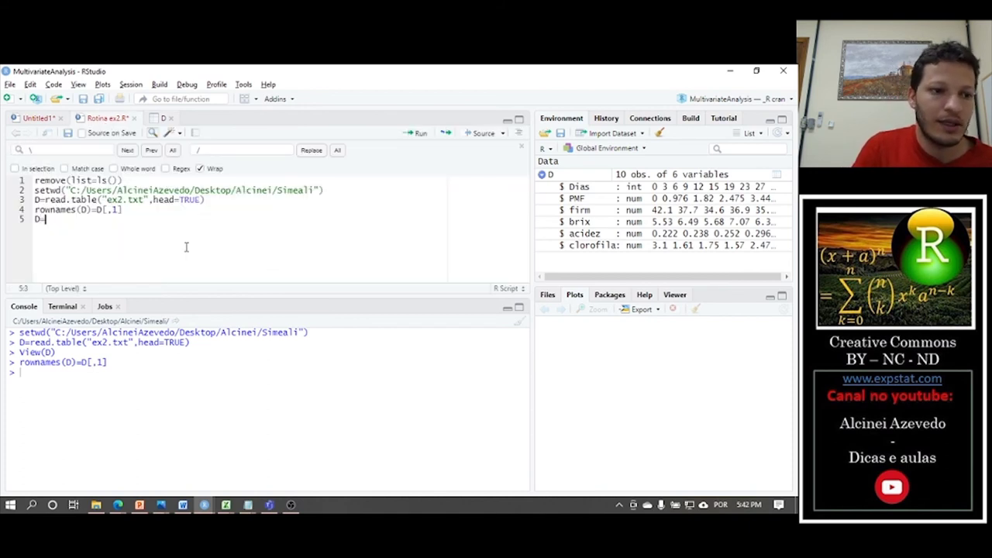
pyautogui.write('[,-1')
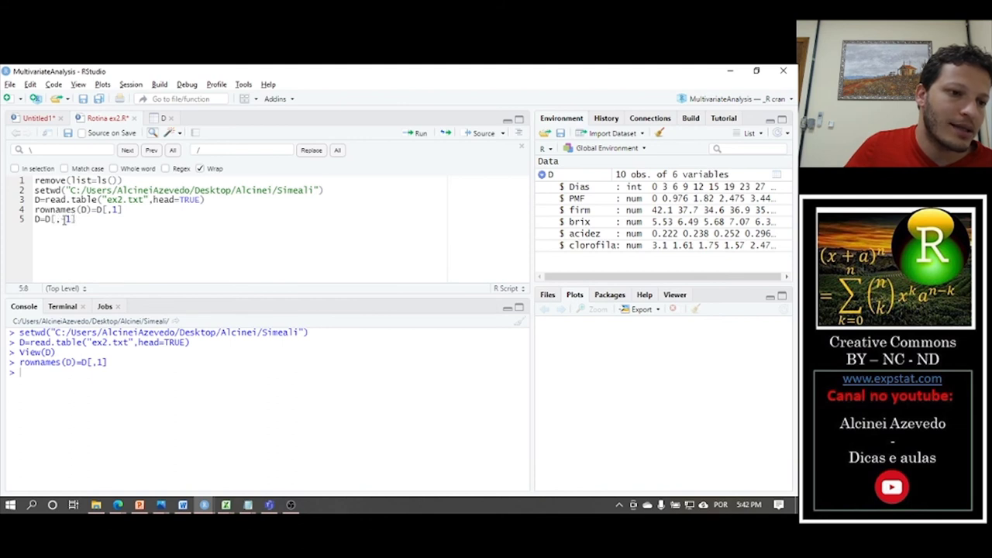
pyautogui.hotkey('ctrl', 'Return')
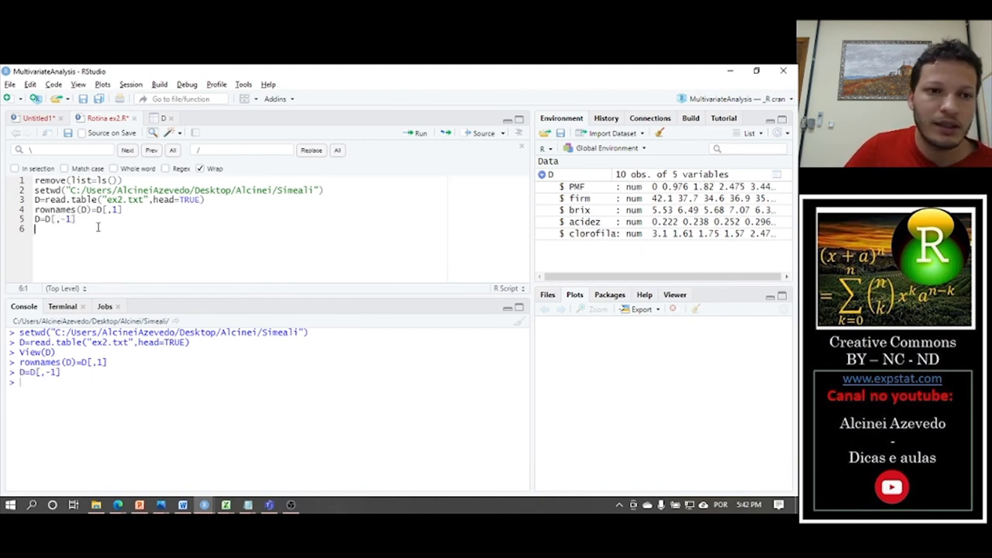
pyautogui.click(154, 121)
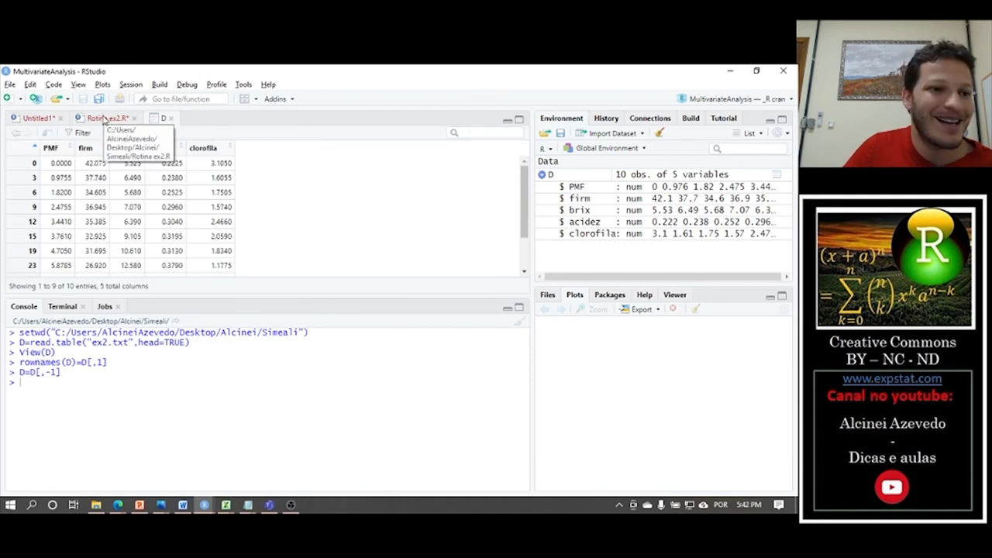
# - Write library(MultivariateAnalysis) on line 6 of the script and run it to load the package
pyautogui.click(107, 118)
pyautogui.write('library(Multivara')
pyautogui.write('ateA')
pyautogui.press('Tab')
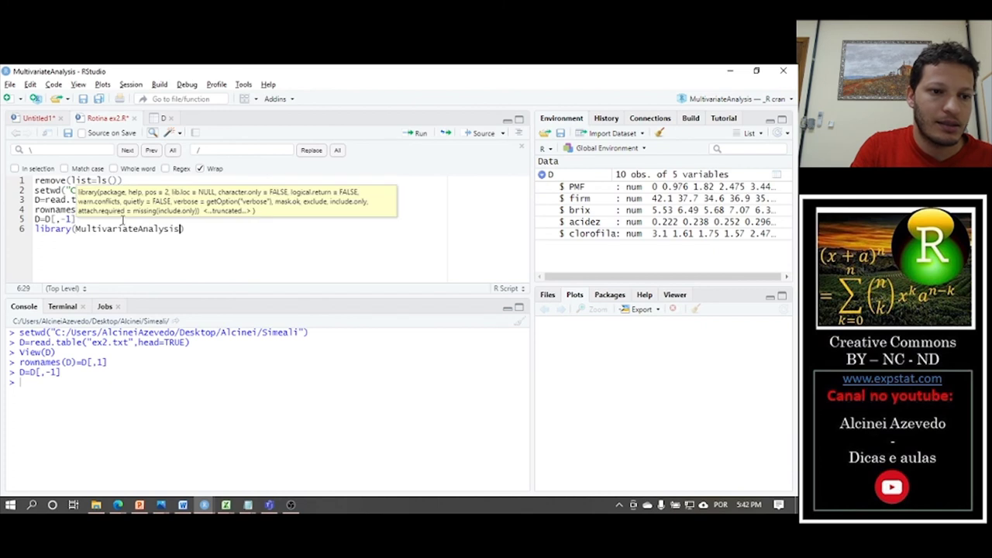
pyautogui.hotkey('ctrl', 'Return')
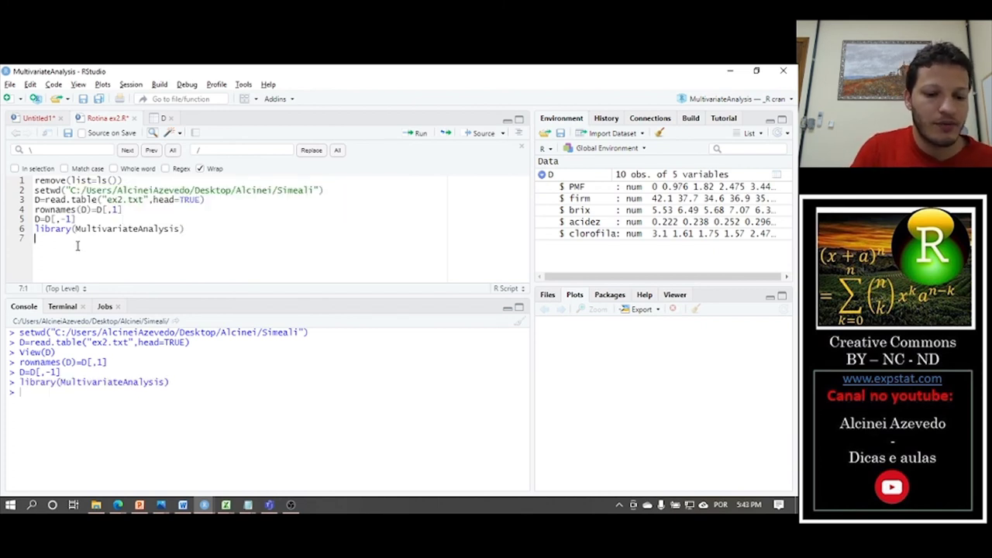
# - Write ComponentesPrincipais(D) on line 7 of the script and run it
pyautogui.write('Compon')
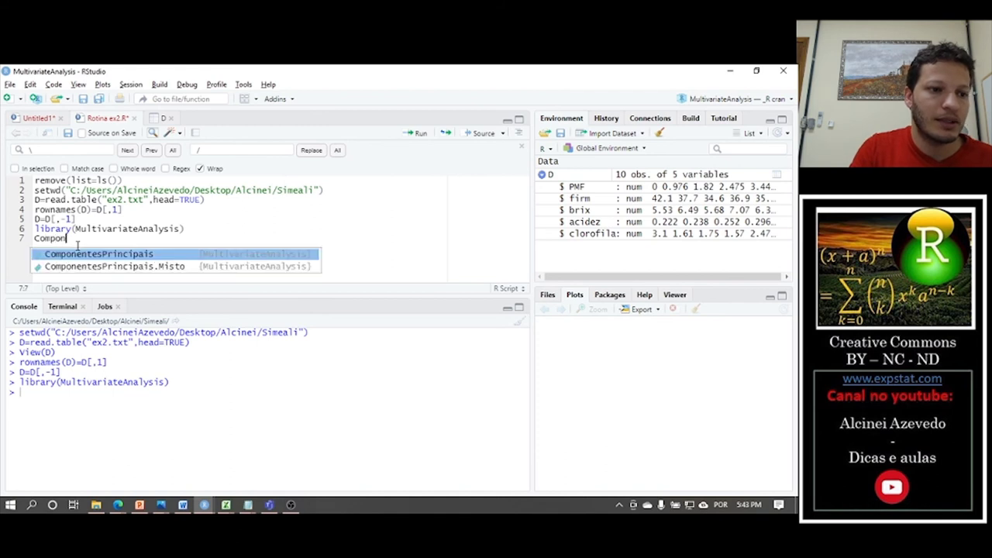
pyautogui.press('Tab')
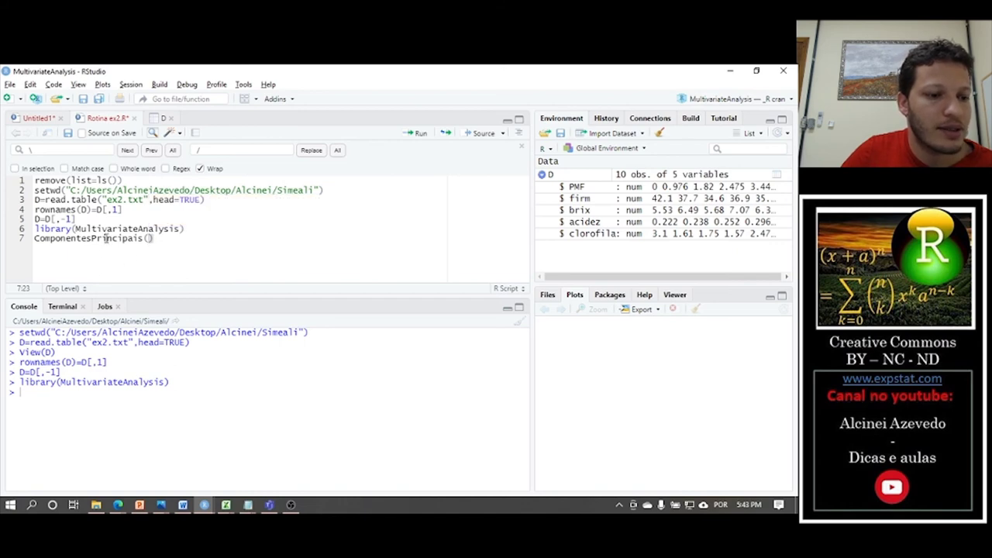
pyautogui.write('D')
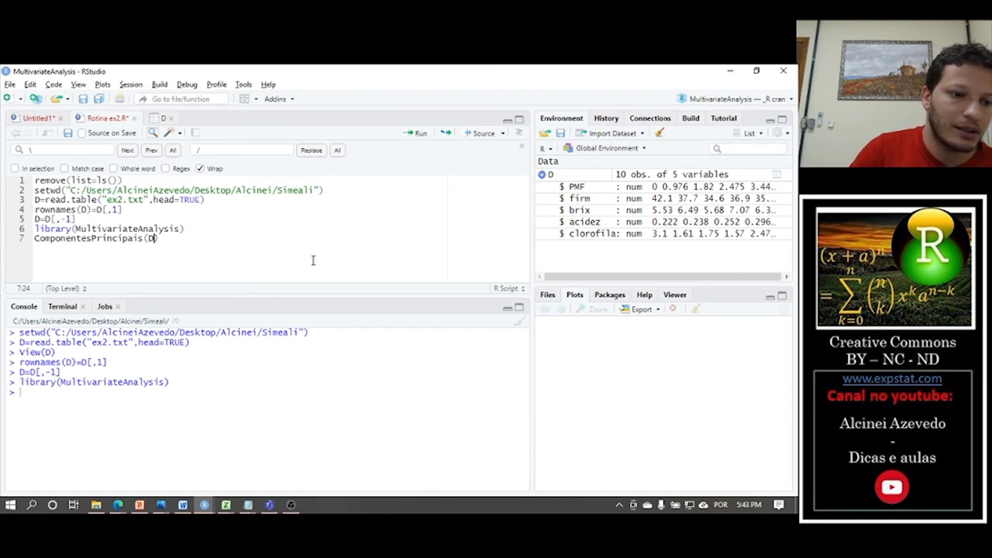
pyautogui.hotkey('ctrl', 'Return')
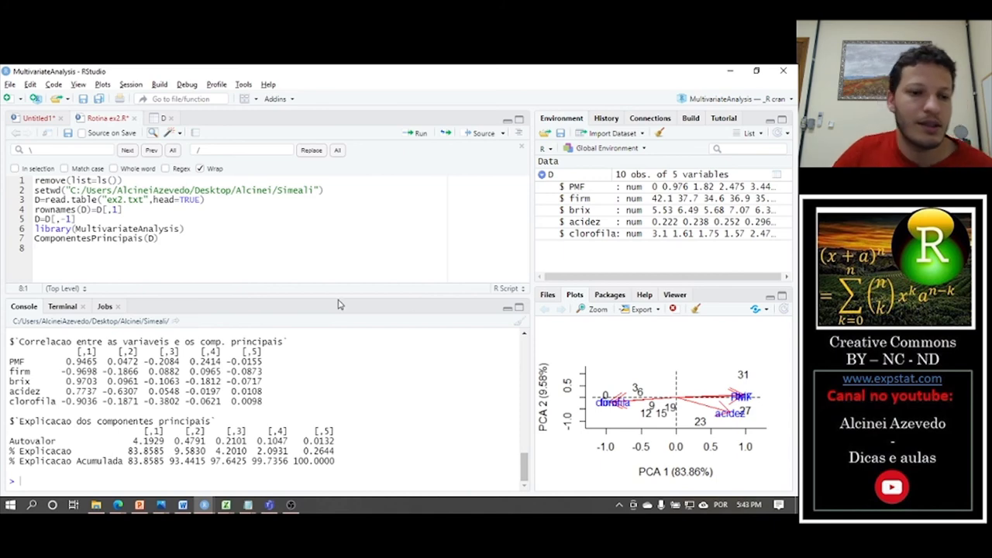
# - Enlarge the console area and examine the eigenvalues, eigenvectors, scores, correlations and explained variance of the principal components
pyautogui.moveTo(344, 296); pyautogui.dragTo(353, 215)
pyautogui.scroll(5, 273, 336)
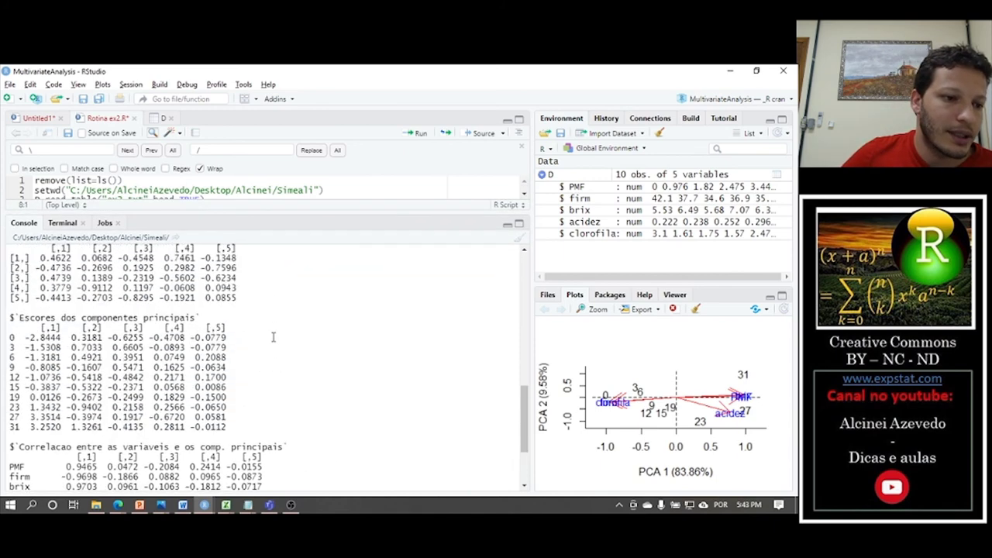
pyautogui.scroll(10, 273, 337)
pyautogui.scroll(-5, 273, 337)
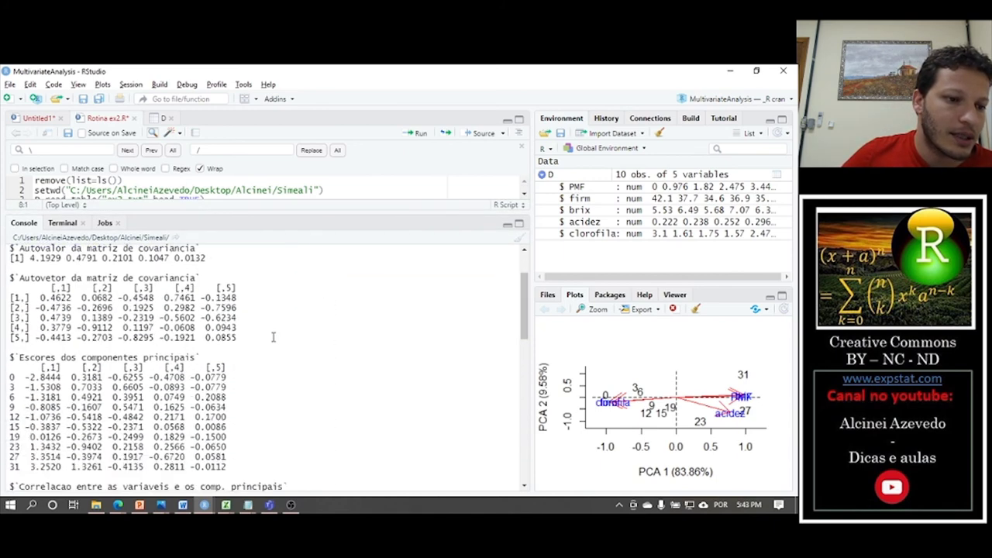
pyautogui.scroll(-5, 273, 336)
pyautogui.scroll(-4, 119, 342)
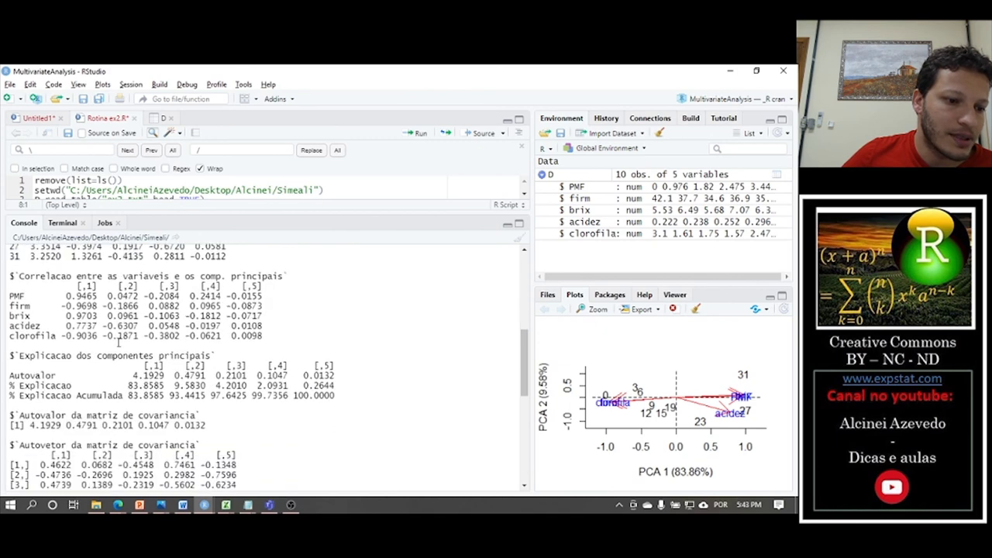
pyautogui.scroll(-7, 118, 342)
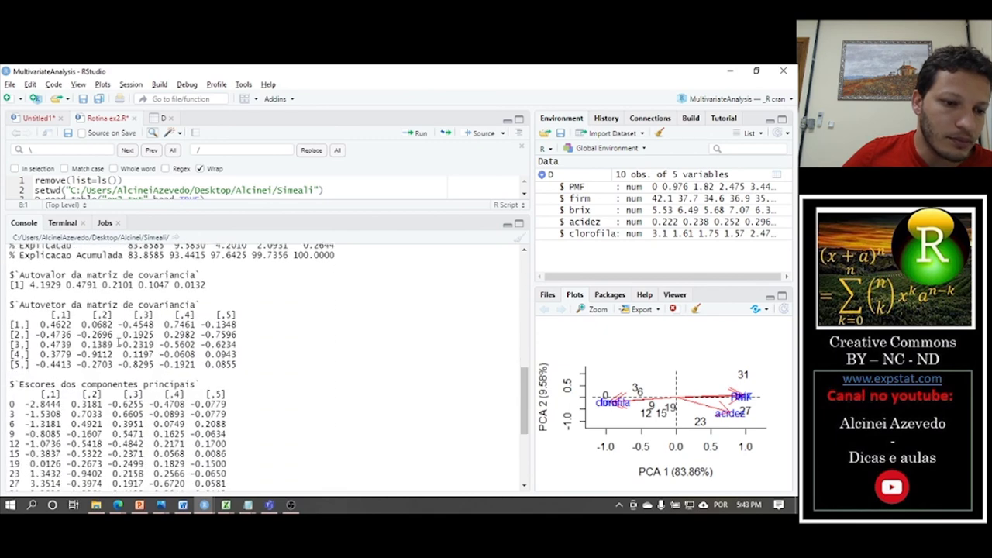
pyautogui.scroll(-3, 119, 342)
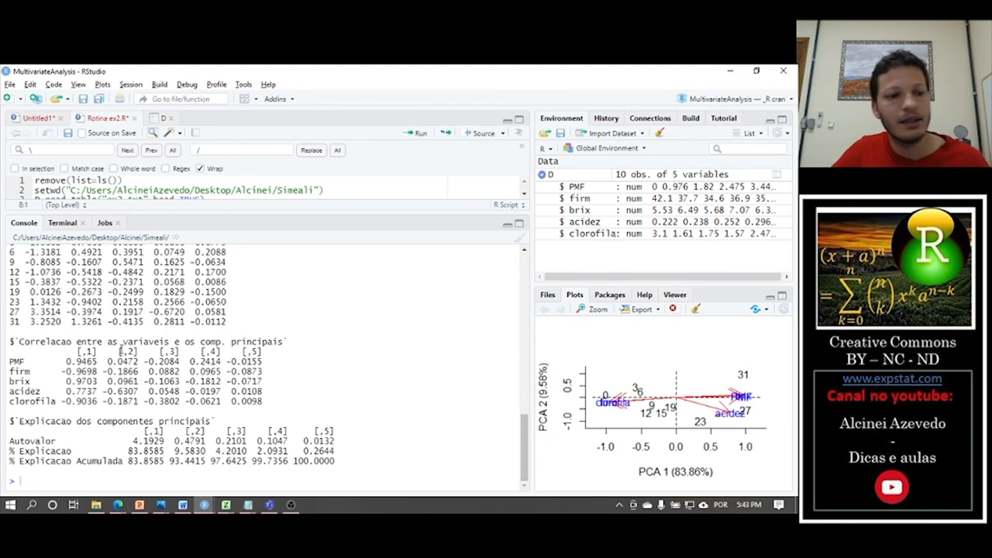
# - Open the PCA biplot in a separate zoom window, make the window taller to examine it, and close it
pyautogui.click(594, 309)
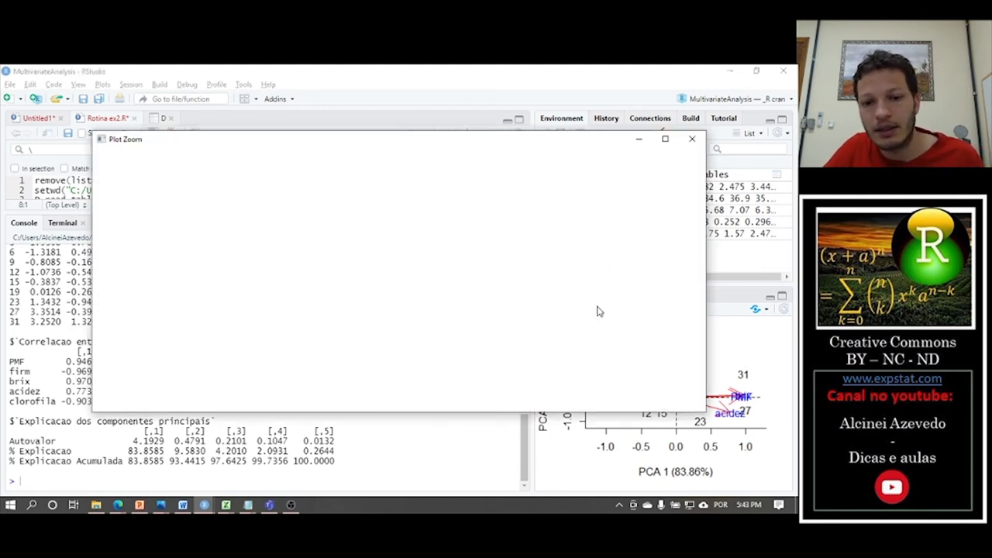
pyautogui.moveTo(403, 412); pyautogui.dragTo(403, 465)
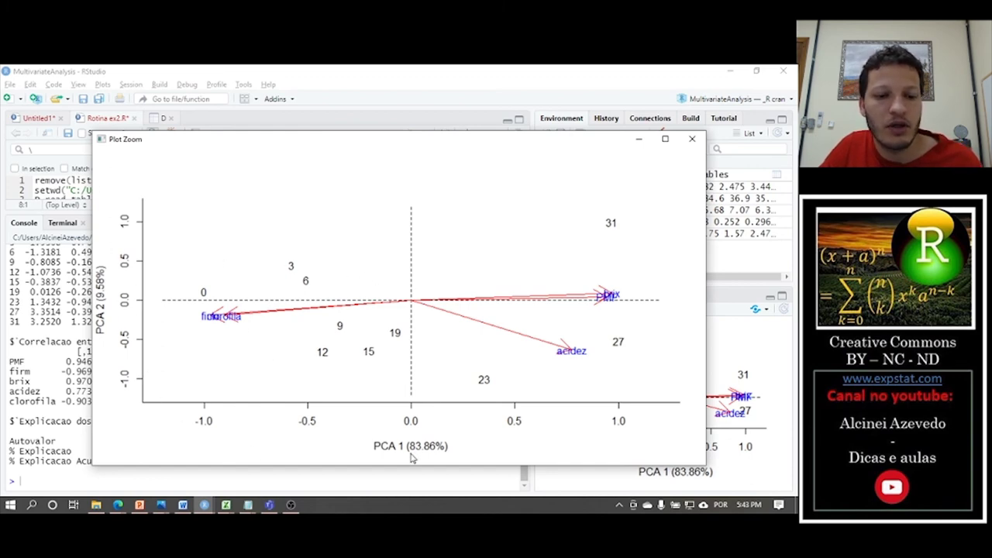
pyautogui.click(691, 141)
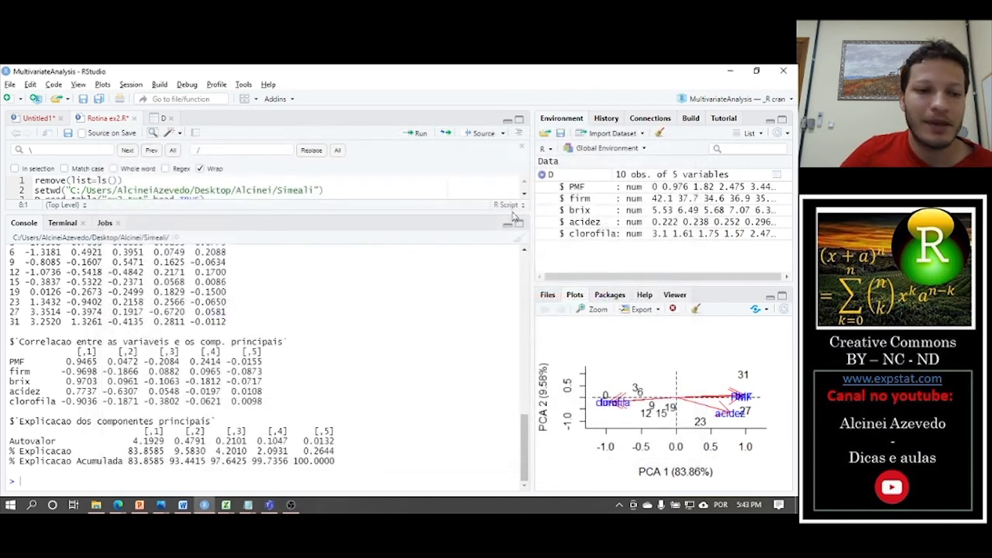
# - Copy the principal component scores table from the console and paste it at cell A15 of the Pasta2 workbook in Excel
pyautogui.scroll(4, 277, 354)
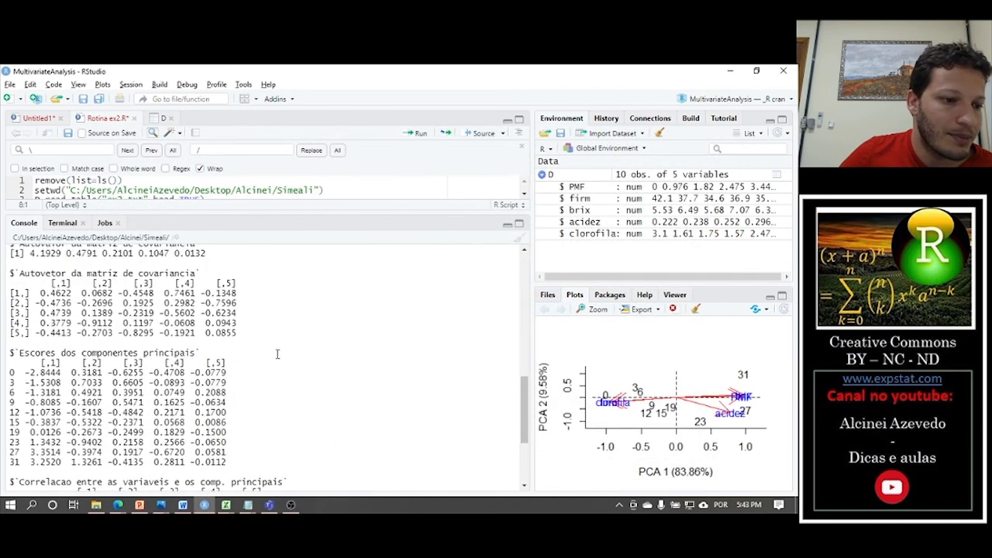
pyautogui.scroll(-1, 277, 354)
pyautogui.moveTo(234, 426); pyautogui.dragTo(8, 327)
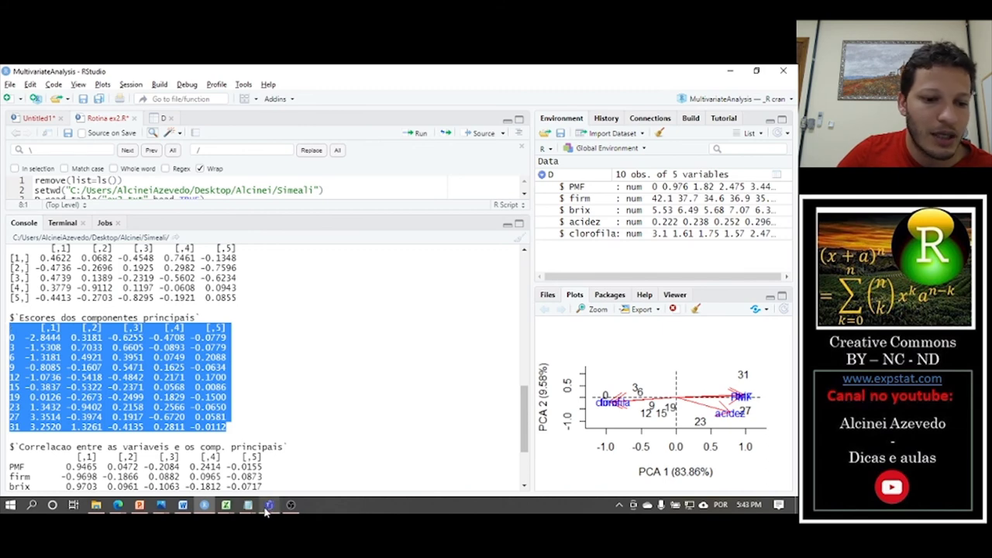
pyautogui.click(225, 508)
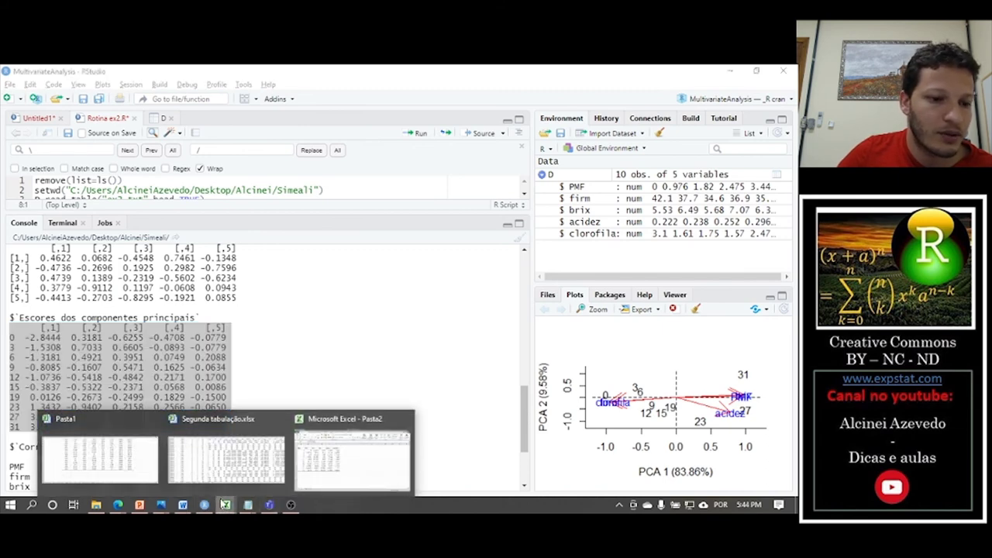
pyautogui.click(299, 448)
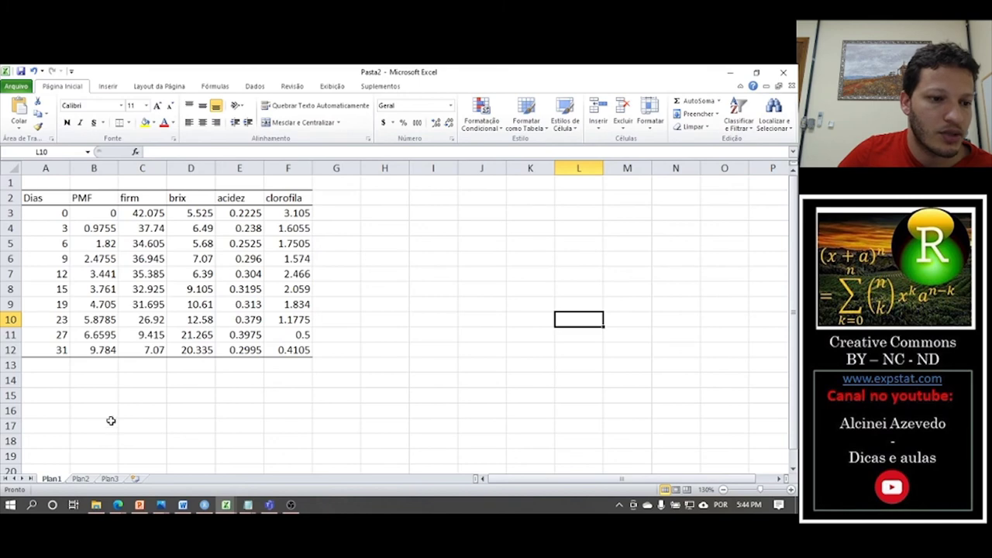
pyautogui.click(55, 396)
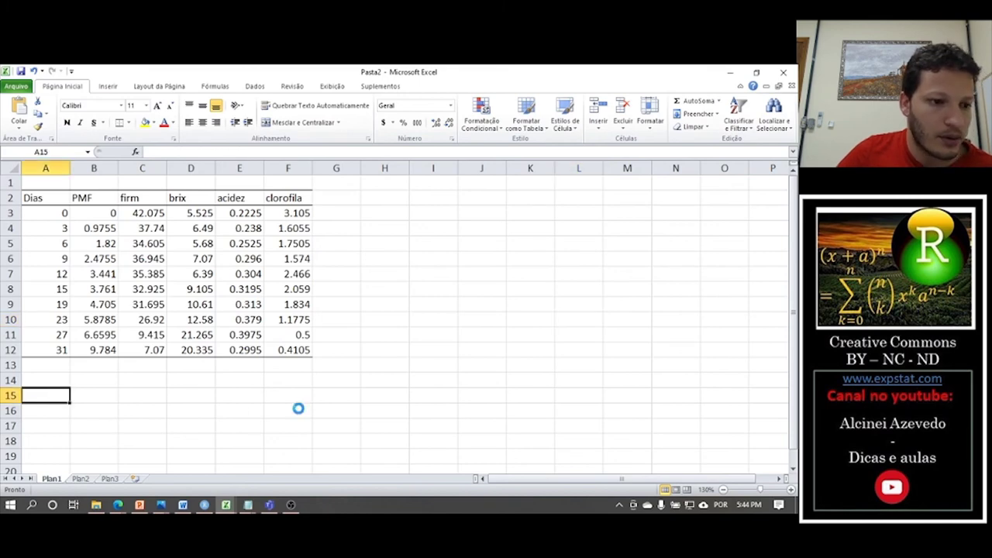
pyautogui.hotkey('ctrl', 'v')
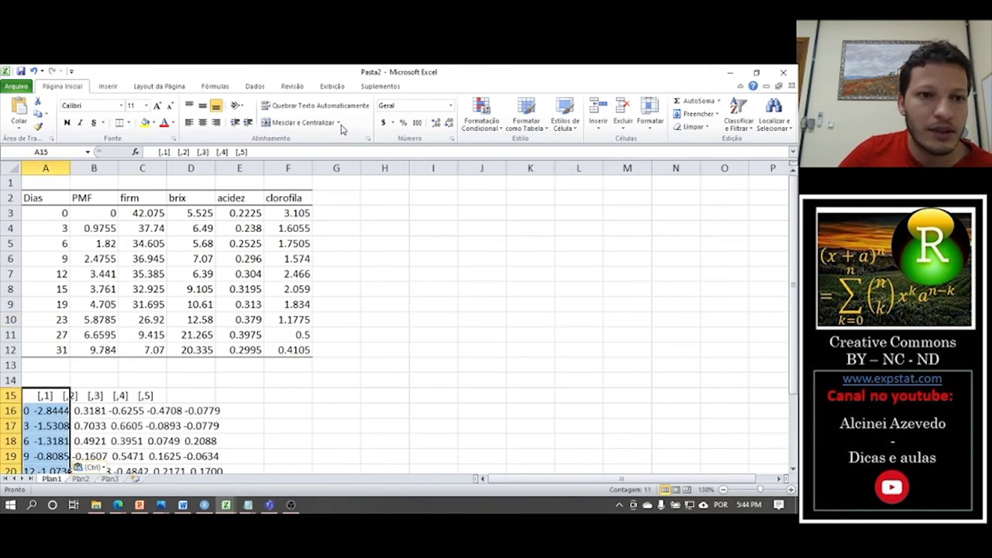
# - Split the pasted scores into separate columns with Text to Columns, keeping the suggested fixed-width breaks
pyautogui.click(255, 86)
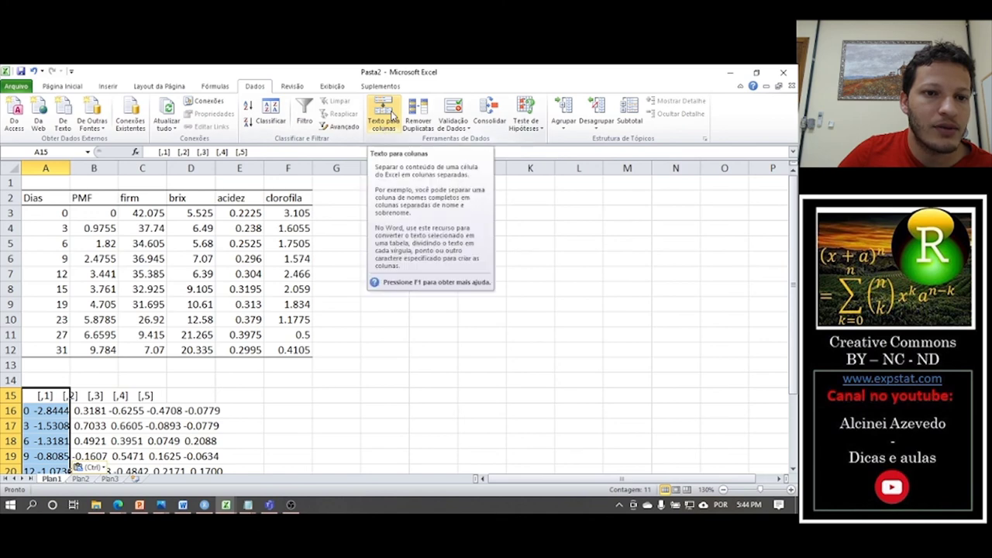
pyautogui.click(384, 116)
pyautogui.click(351, 430)
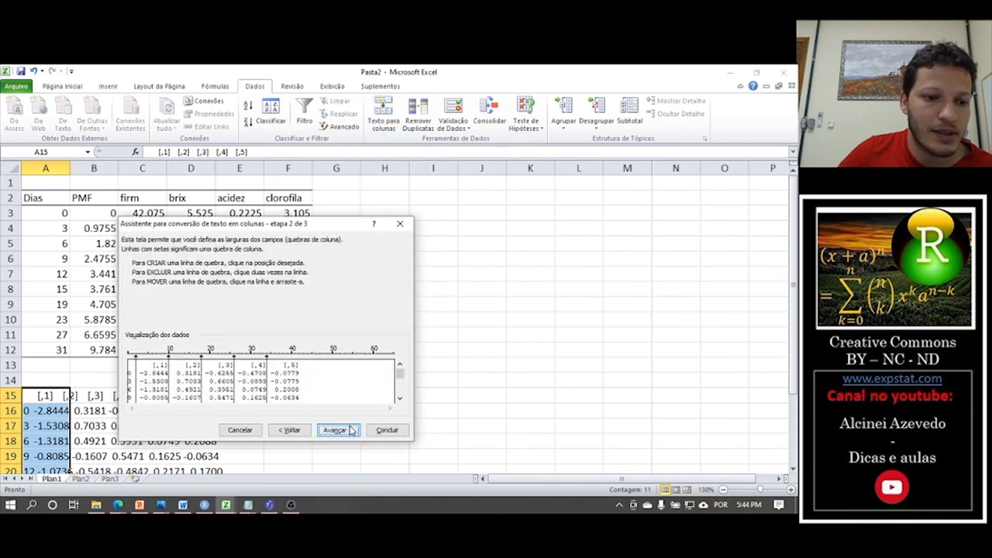
pyautogui.click(388, 430)
pyautogui.scroll(-2, 401, 421)
pyautogui.scroll(-1, 402, 421)
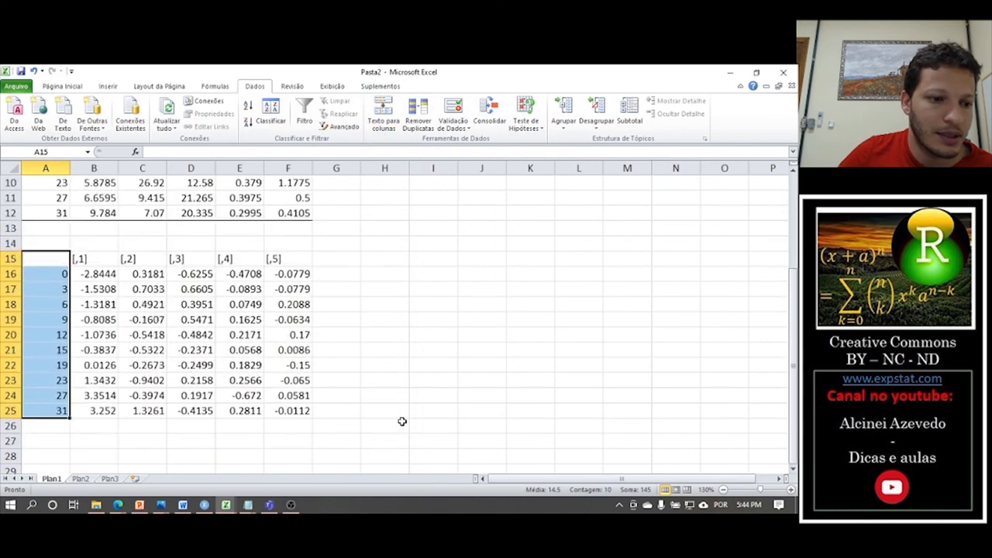
# - Relabel the first two score column headers in B15 and C15 as CP1 and CP2
pyautogui.click(95, 261)
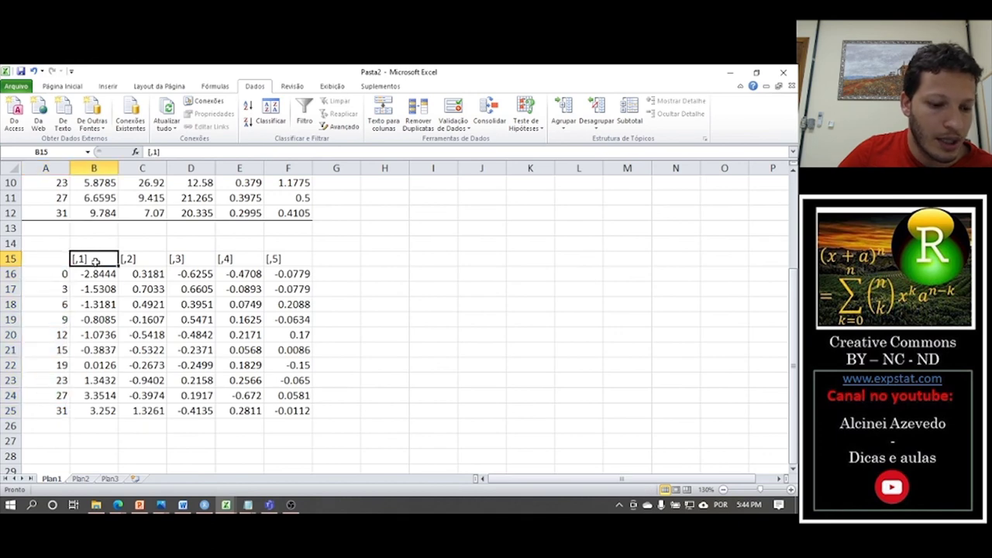
pyautogui.write('Cp1')
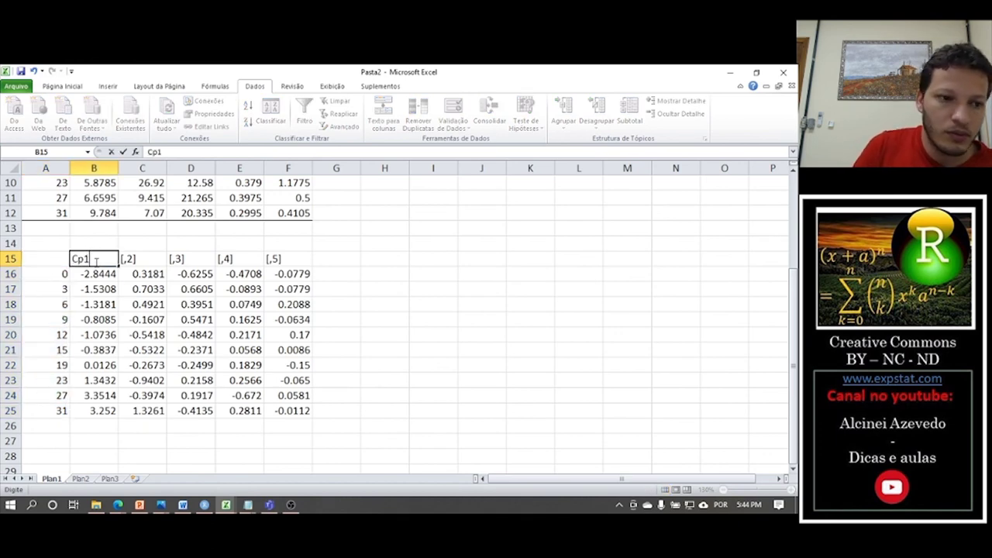
pyautogui.click(159, 259)
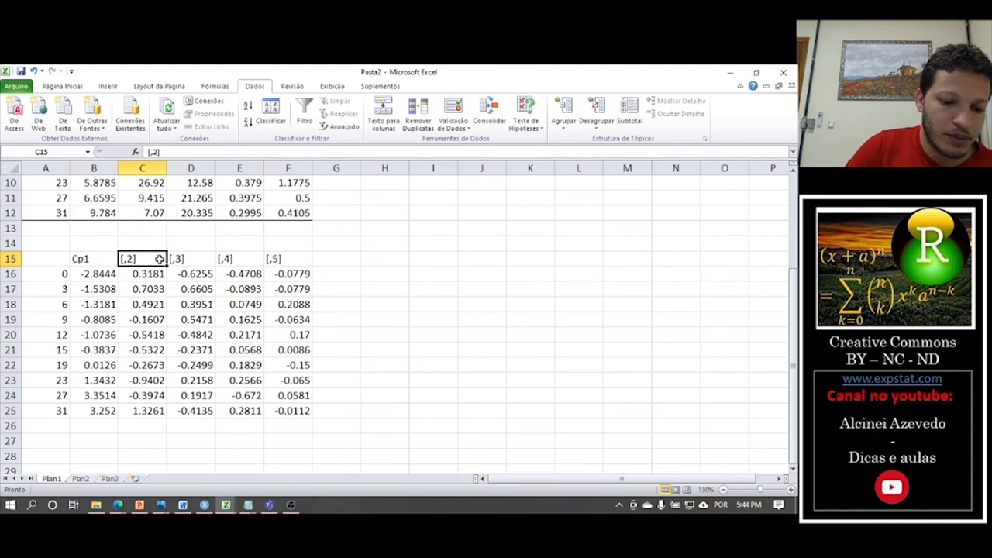
pyautogui.write('CP2')
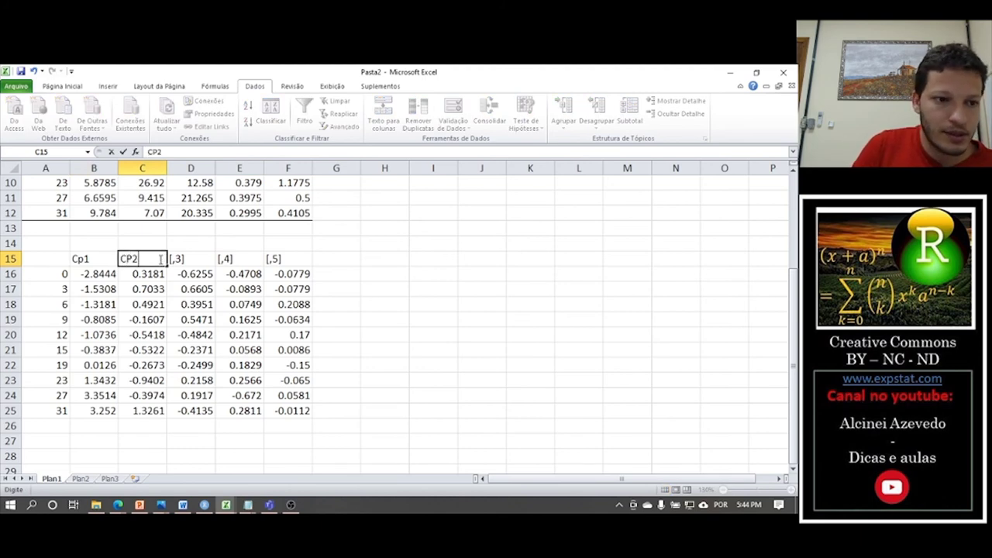
pyautogui.doubleClick(82, 259)
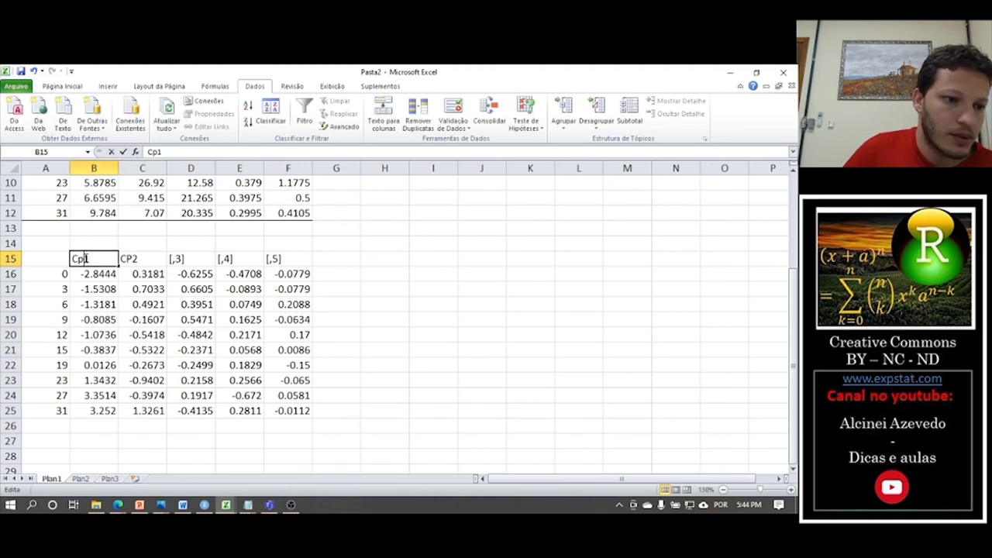
# - Switch to RStudio, examine the explained variance percentages of the first two components in the console, and return to Excel
pyautogui.hotkey('alt', 'Tab')
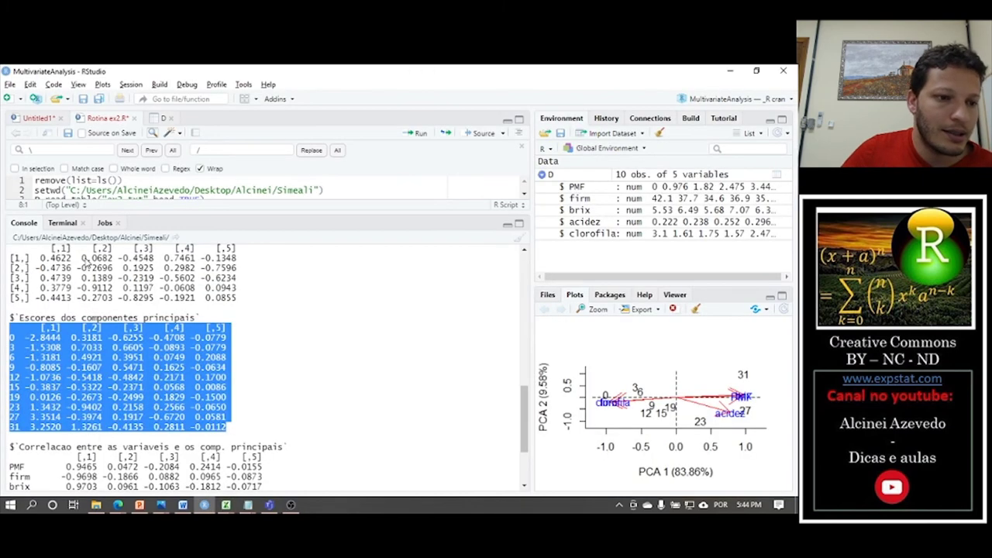
pyautogui.scroll(-3, 203, 349)
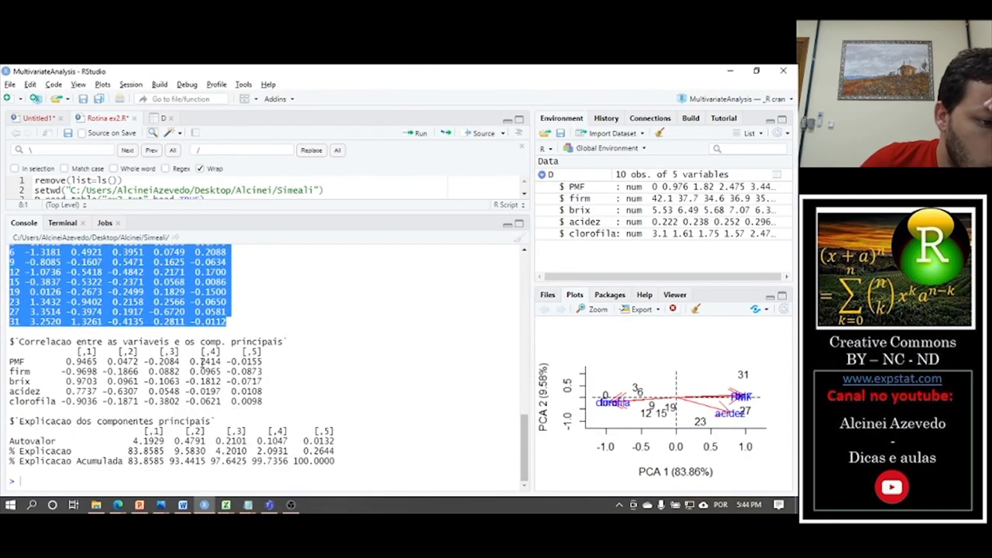
pyautogui.doubleClick(145, 451)
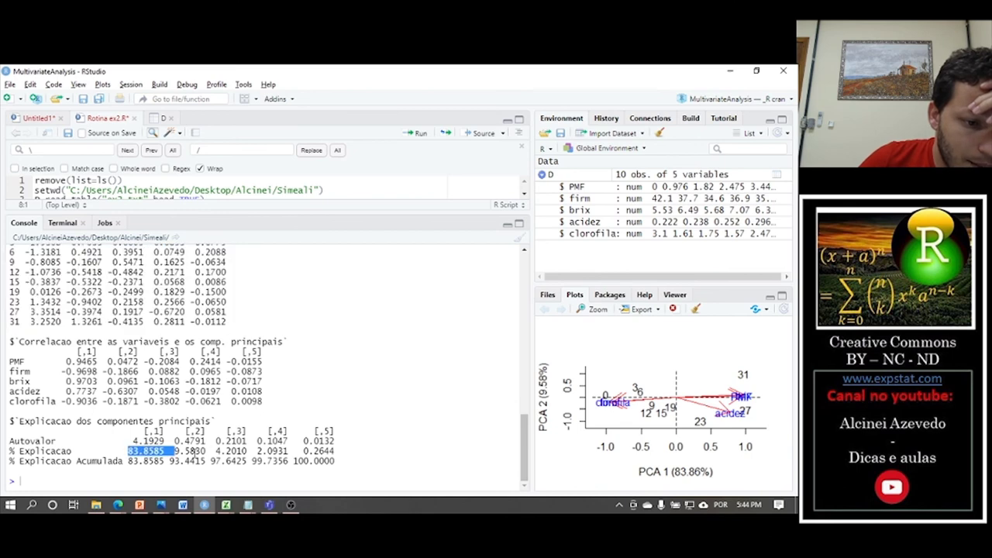
pyautogui.doubleClick(190, 451)
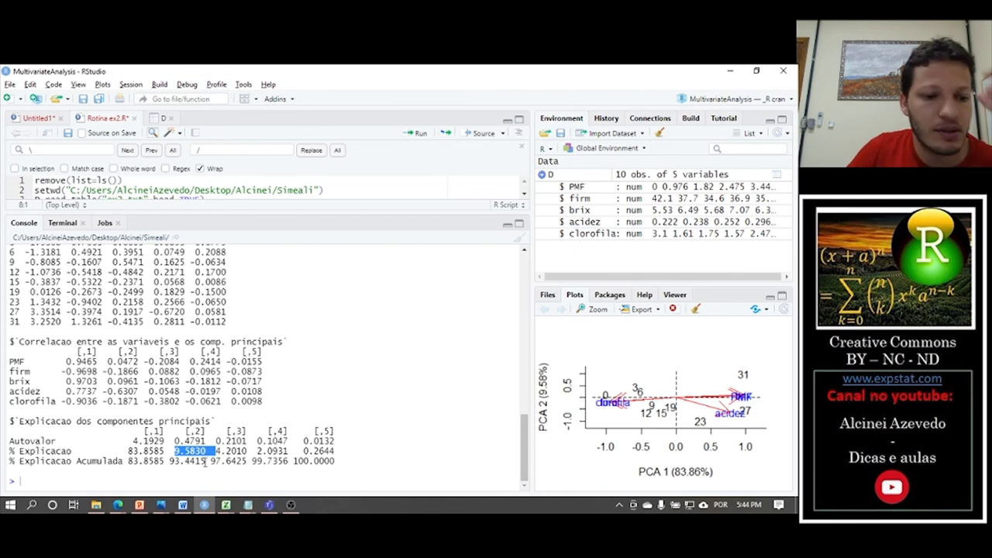
pyautogui.hotkey('alt', 'Tab')
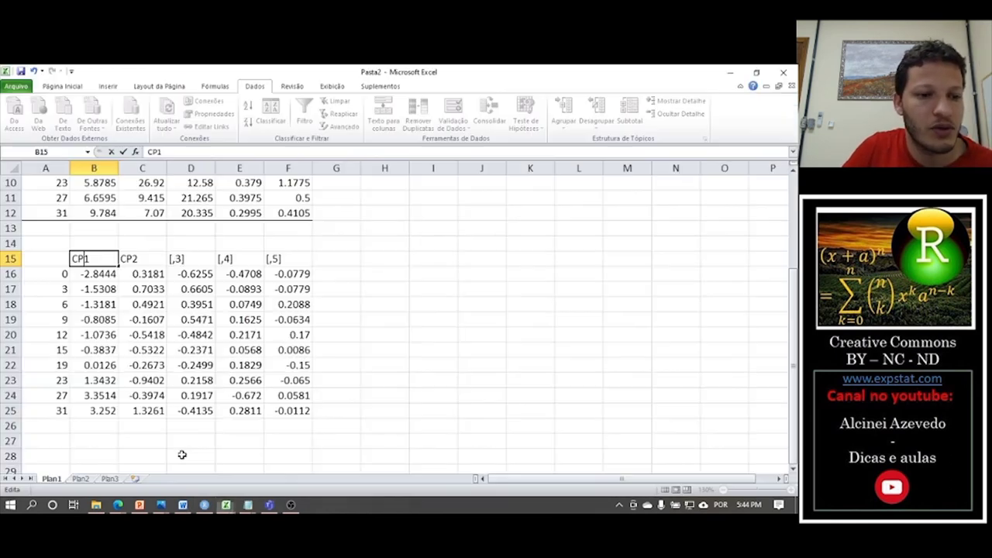
# - Insert a markers-only scatter chart from A15:B25 and place it beside the scores table
pyautogui.click(427, 341)
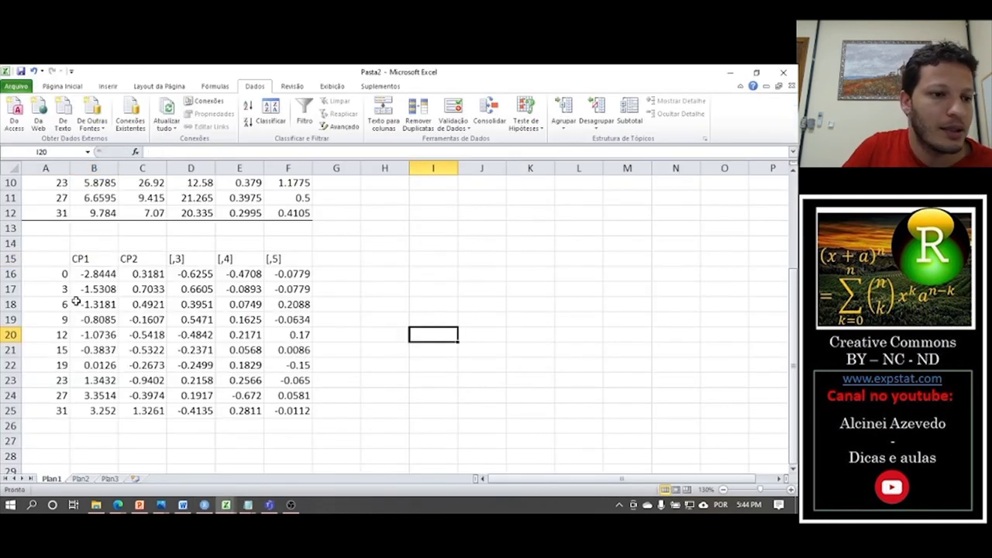
pyautogui.moveTo(49, 258); pyautogui.dragTo(83, 410)
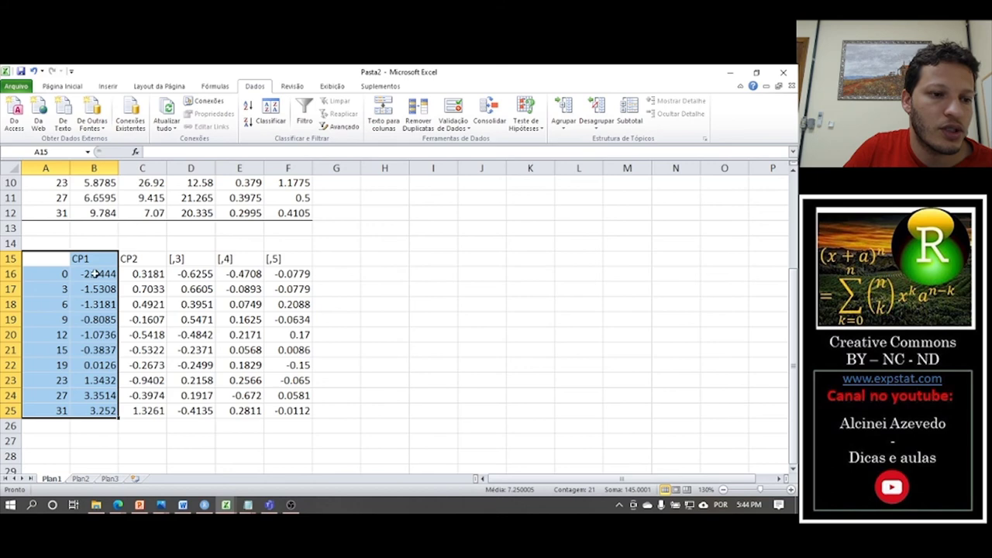
pyautogui.click(107, 86)
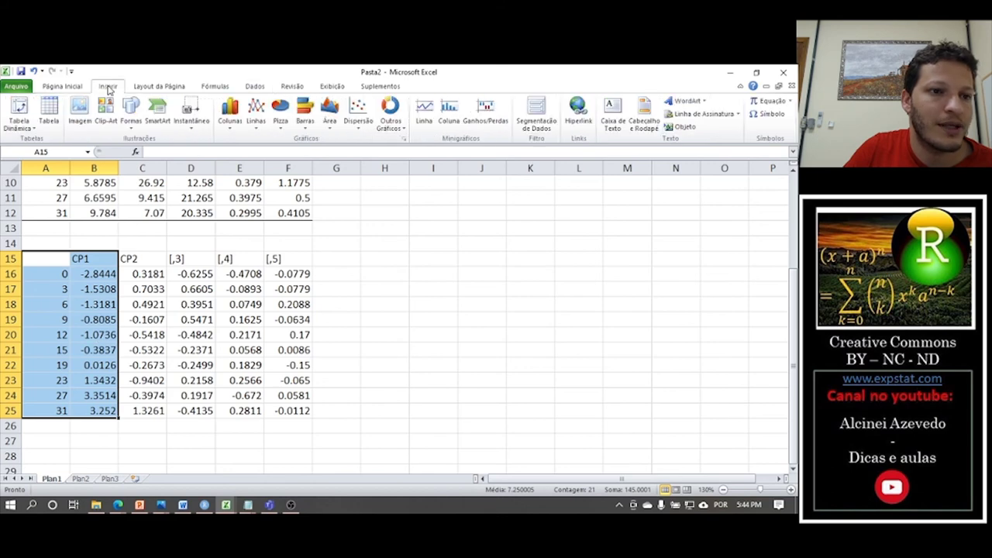
pyautogui.click(363, 130)
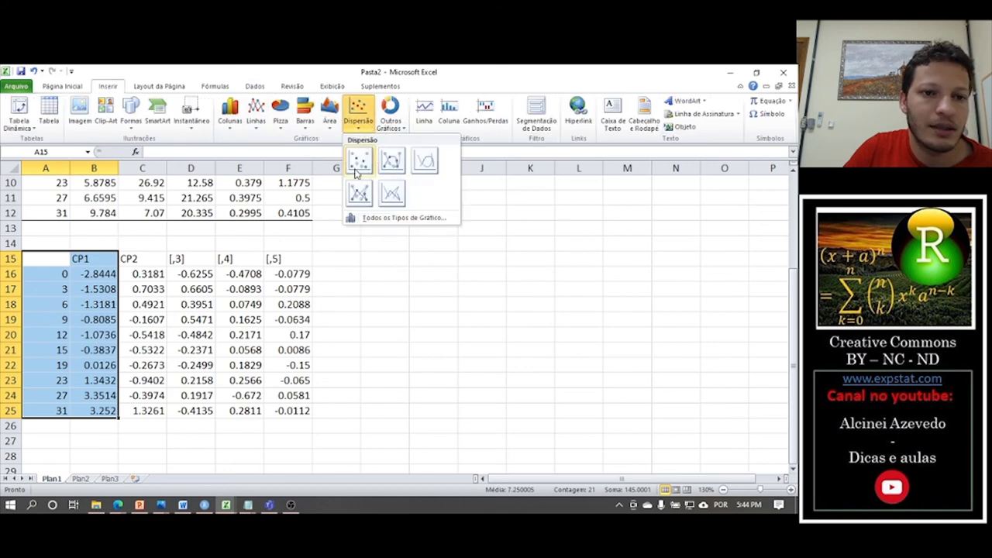
pyautogui.click(356, 173)
pyautogui.moveTo(498, 228); pyautogui.dragTo(596, 210)
# - Try setting the vertical axis crossing value to -4 in the horizontal axis options of the CP1 chart
pyautogui.doubleClick(399, 339)
pyautogui.moveTo(481, 144); pyautogui.dragTo(240, 155)
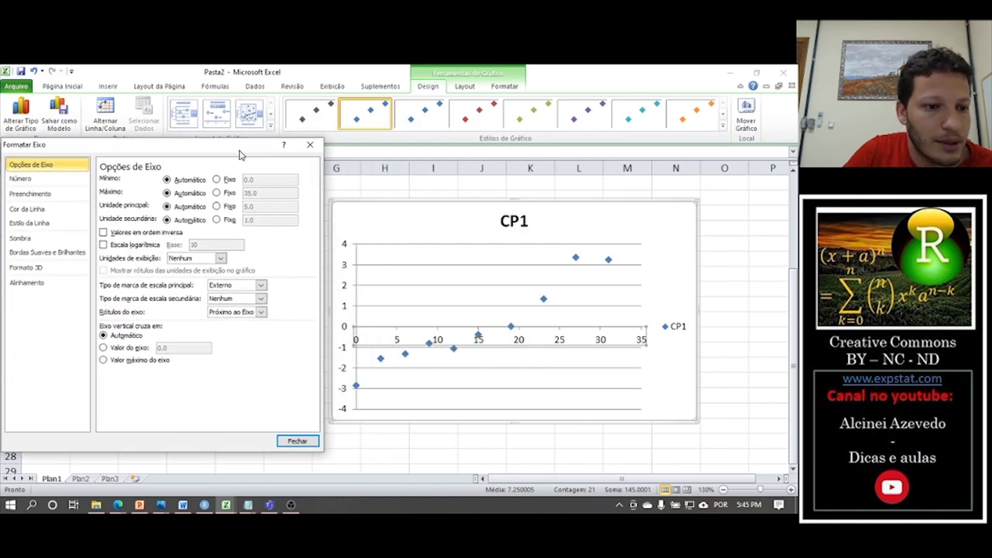
pyautogui.click(139, 349)
pyautogui.doubleClick(159, 347)
pyautogui.write('-4')
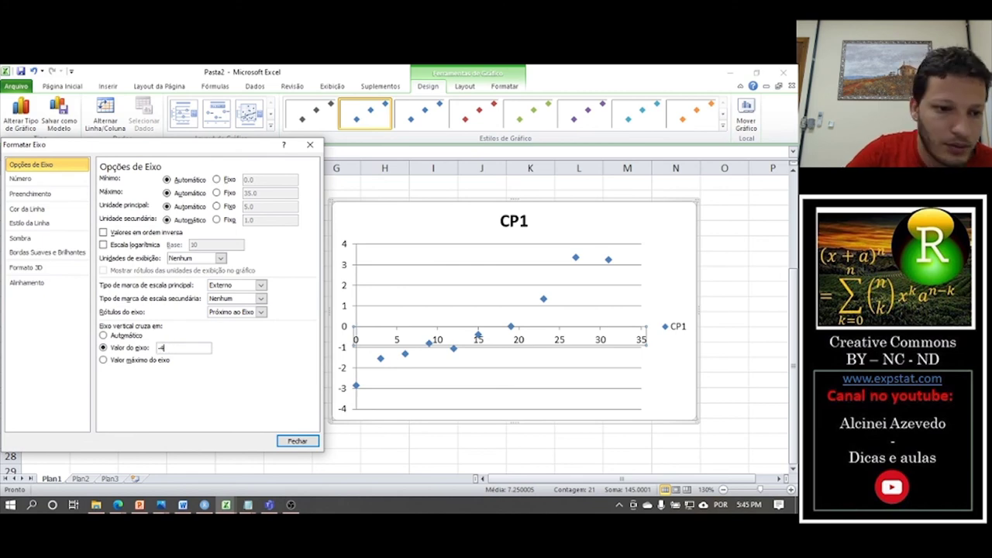
pyautogui.click(280, 439)
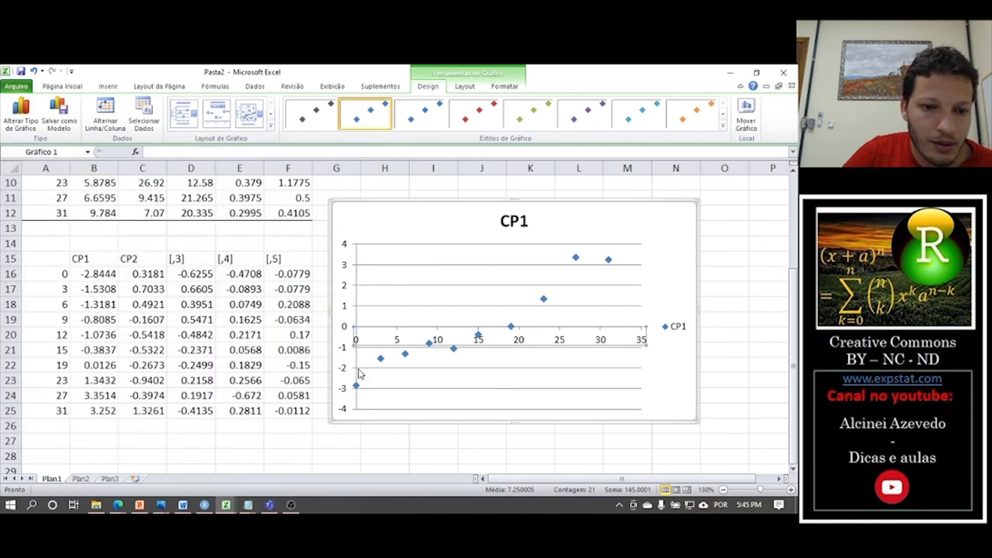
# - Make the horizontal axis cross the vertical axis at -4 and delete the CP1 chart's horizontal gridlines
pyautogui.doubleClick(345, 328)
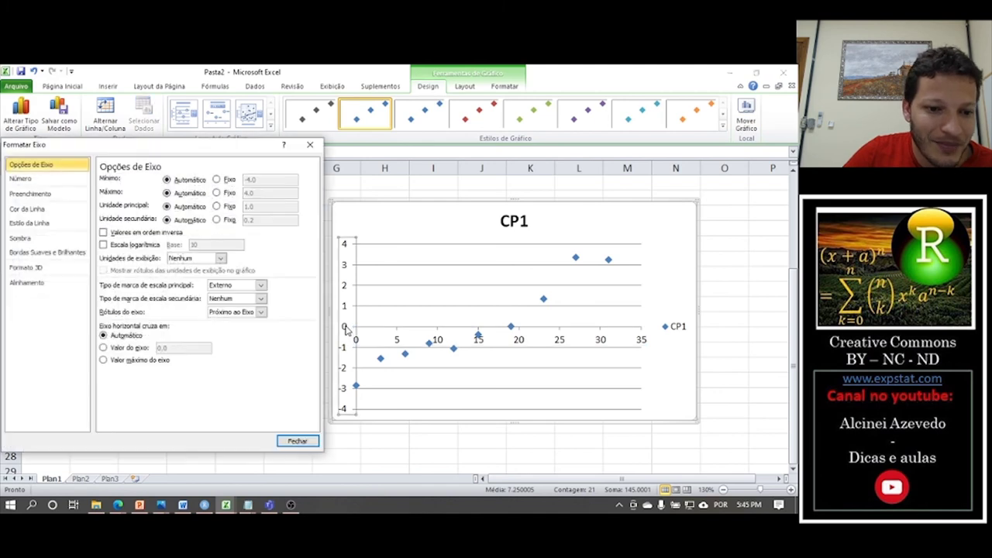
pyautogui.click(130, 349)
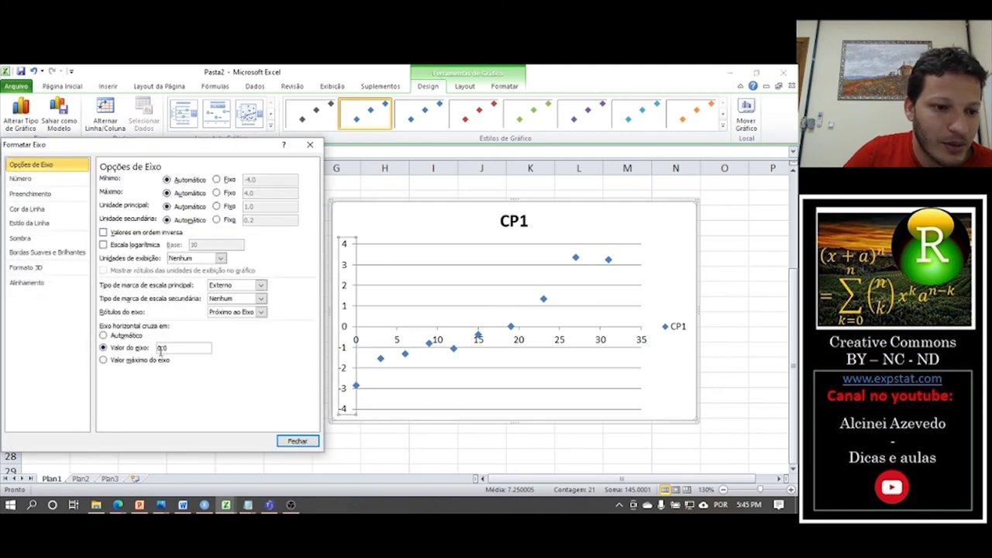
pyautogui.moveTo(173, 350); pyautogui.dragTo(155, 354)
pyautogui.write('-4')
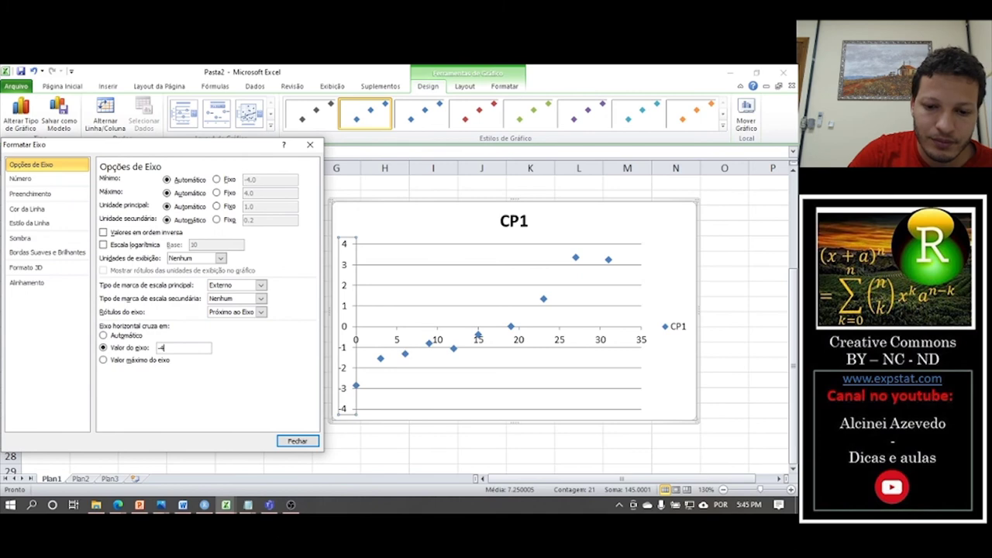
pyautogui.press('Return')
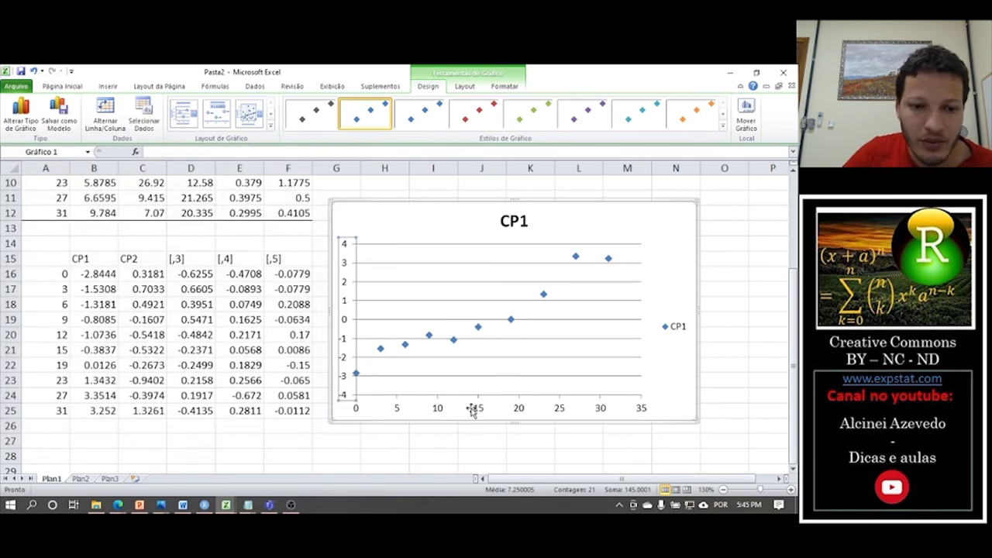
pyautogui.click(568, 358)
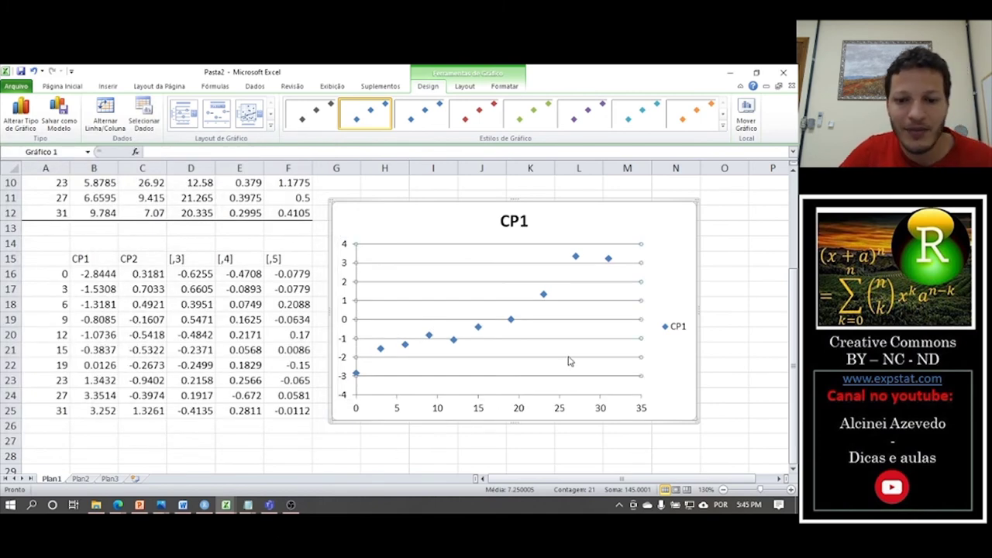
pyautogui.press('Delete')
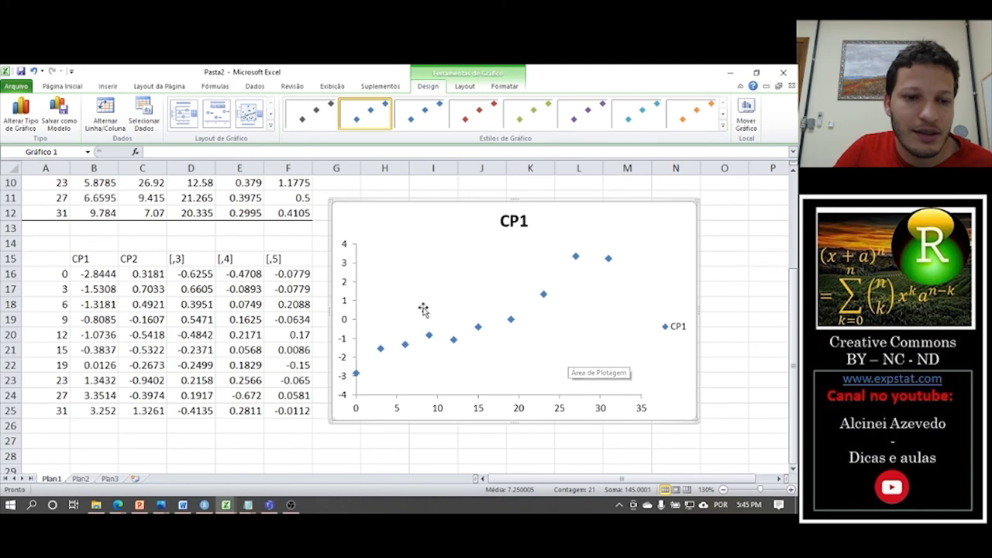
# - Add a title below the horizontal axis and replace its placeholder text with wording that starts with "Compo"
pyautogui.click(462, 87)
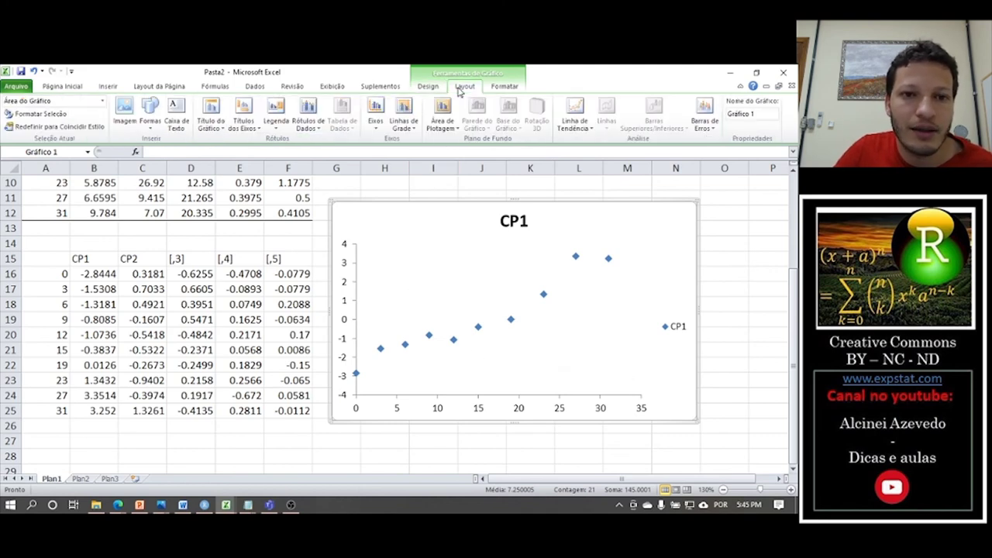
pyautogui.click(377, 124)
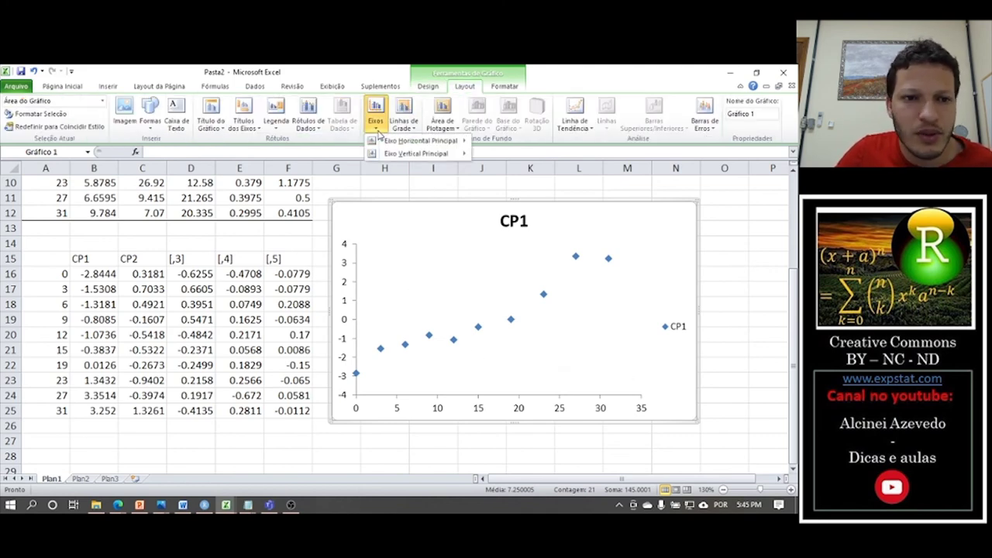
pyautogui.click(248, 131)
pyautogui.moveTo(250, 144)
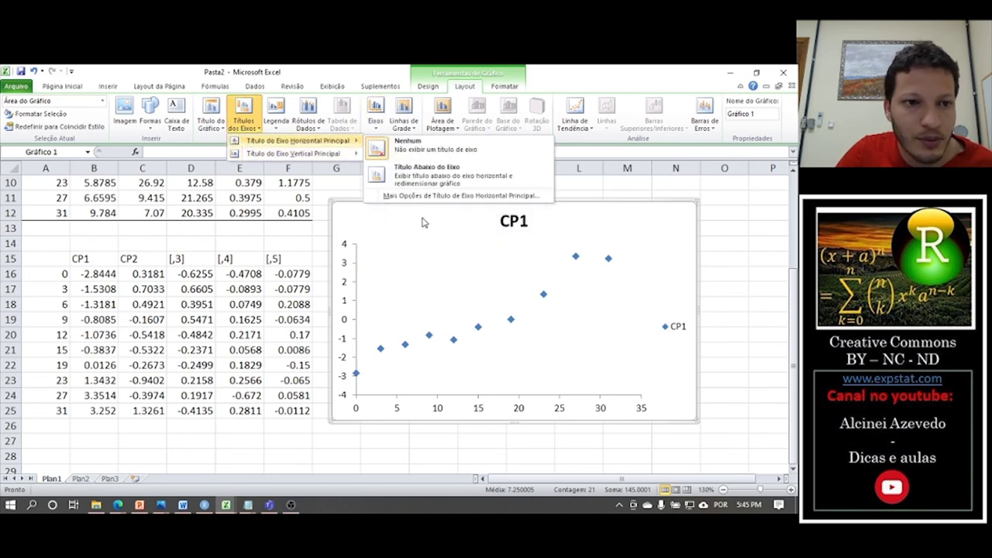
pyautogui.click(427, 172)
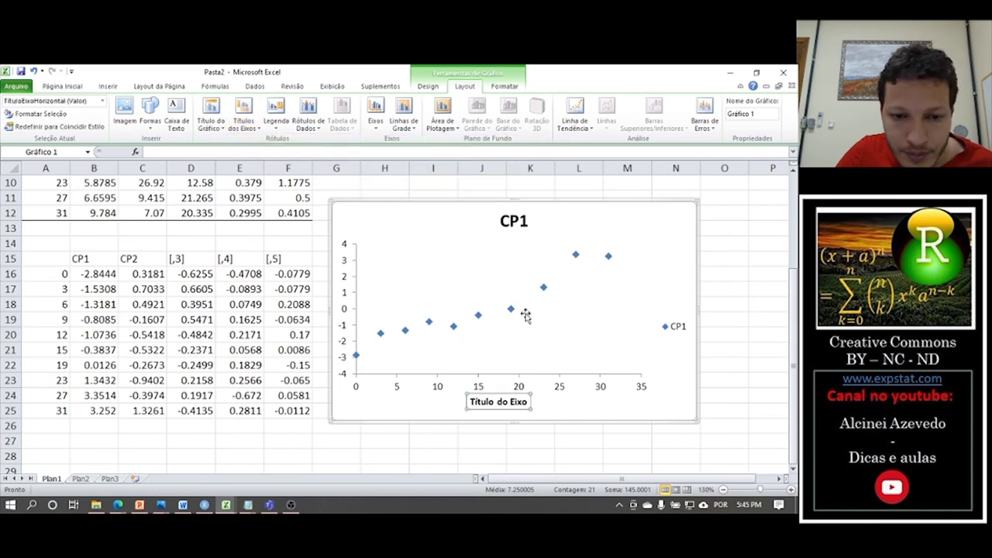
pyautogui.tripleClick(470, 403)
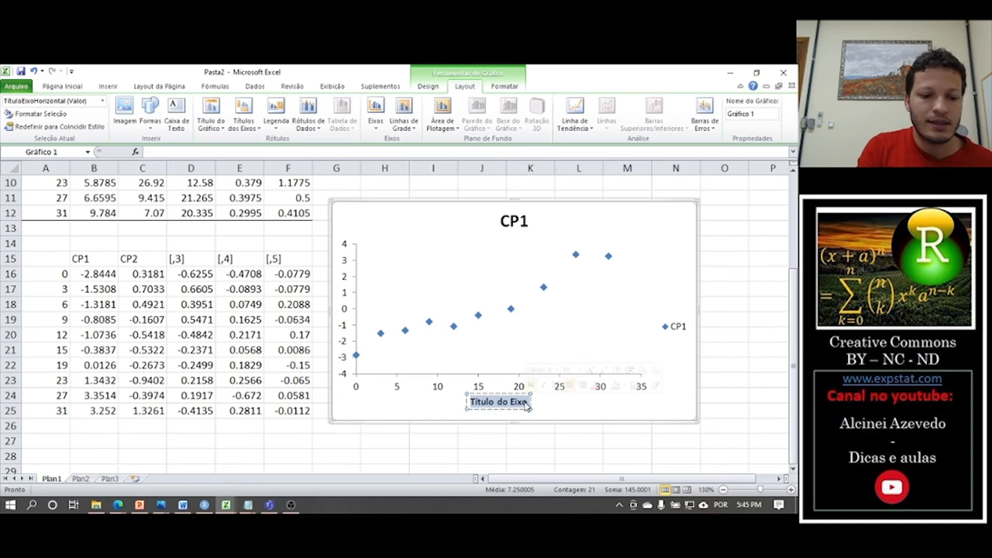
pyautogui.write('Compr')
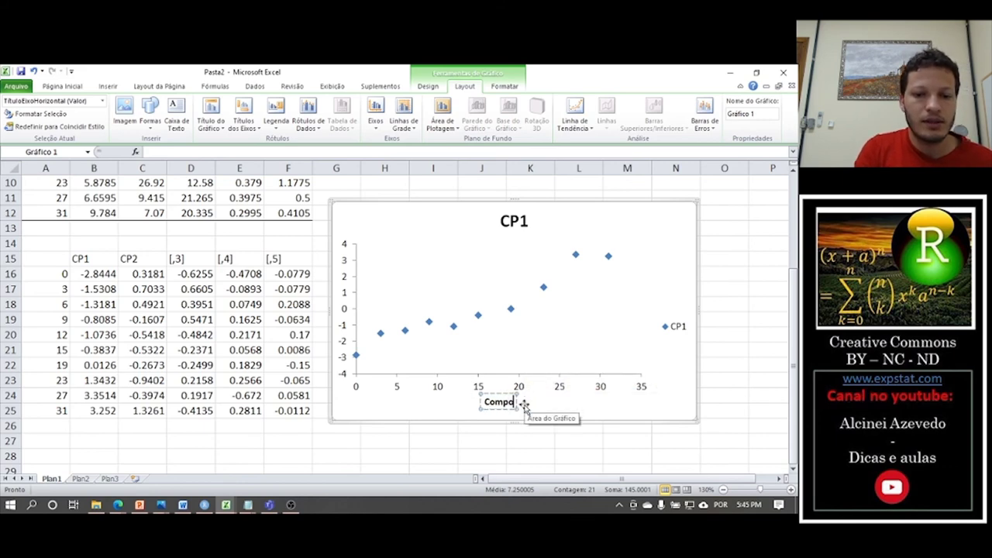